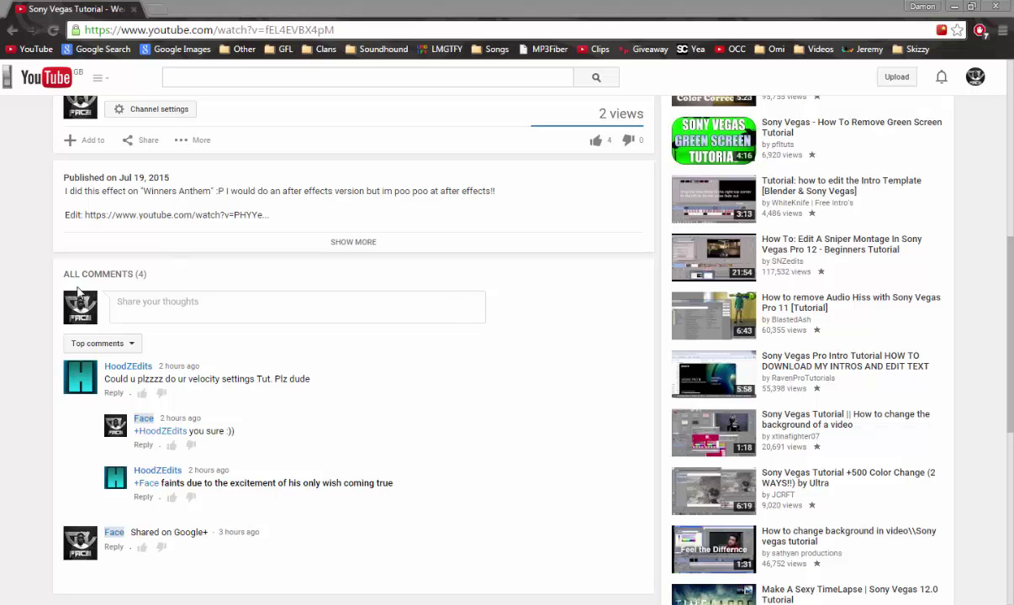
- Read the comment asking for a velocity settings tutorial on the "Sony Vegas Tutorial - Weapon Color Change" video page
scroll(43, 283, "up", 6)
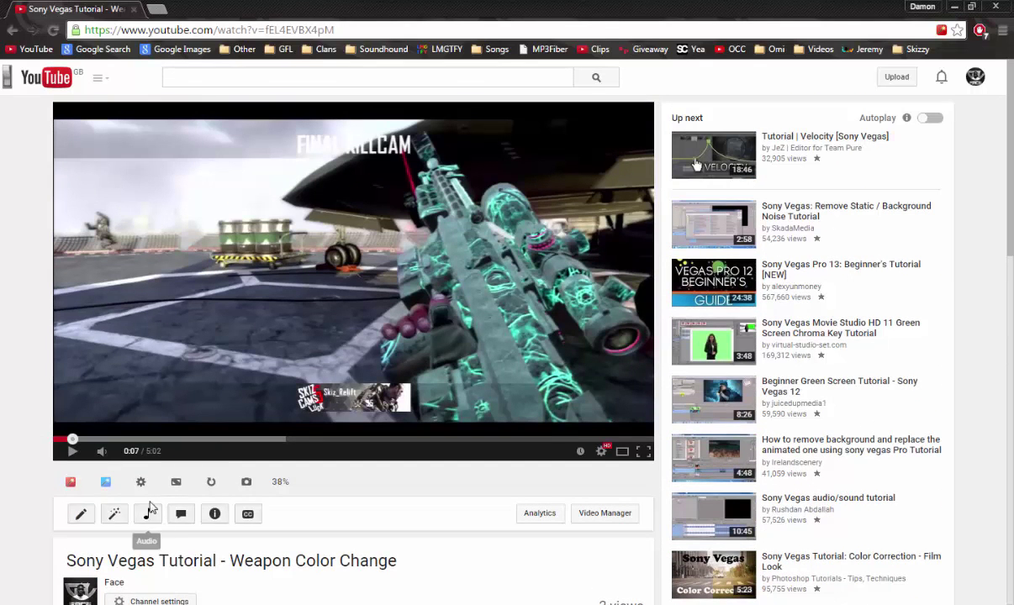
scroll(88, 421, "down", 2)
scroll(31, 420, "down", 4)
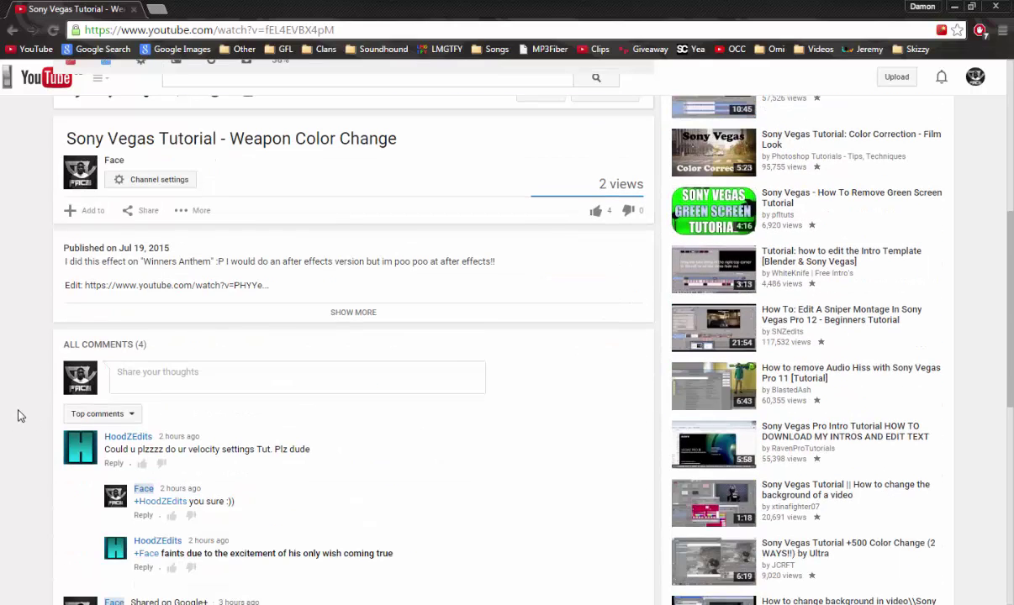
left_click_drag(107, 450, 287, 457)
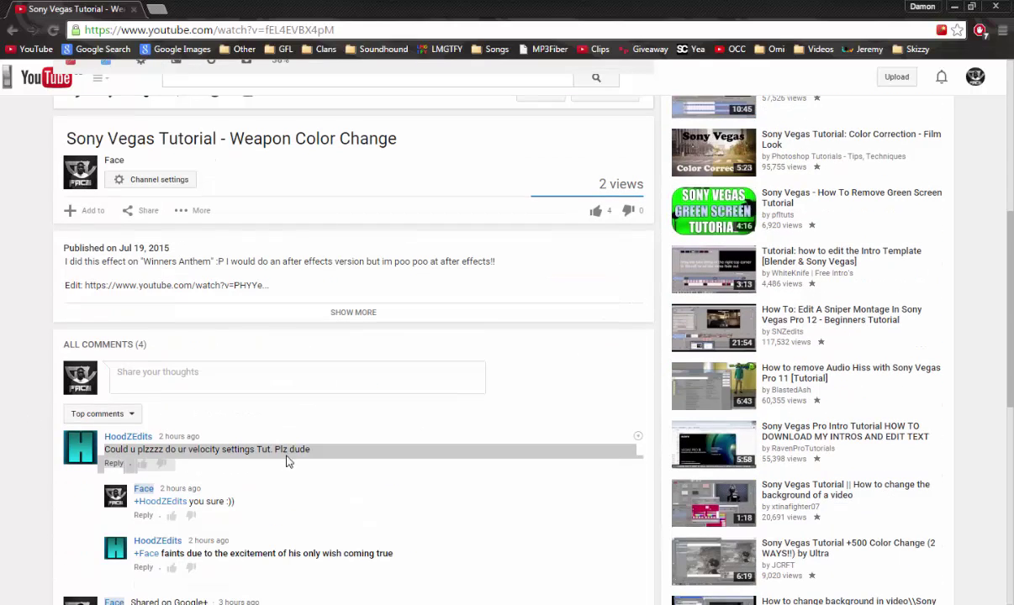
left_click(237, 454)
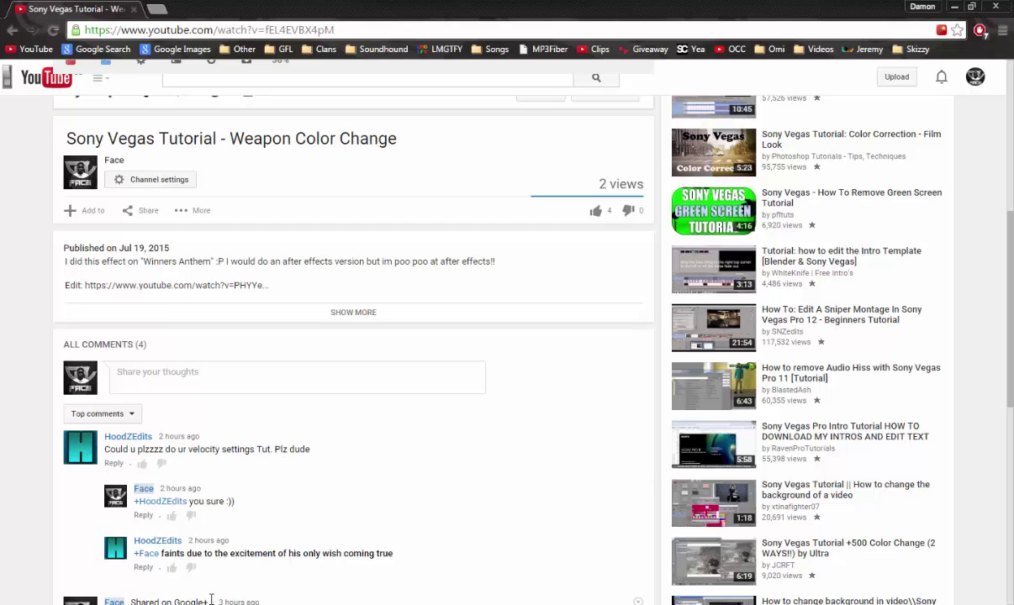
- Switch to Vegas Pro and compare the velocity-edited clips on video track 1 with the plain clips on track 2
key("alt+Tab")
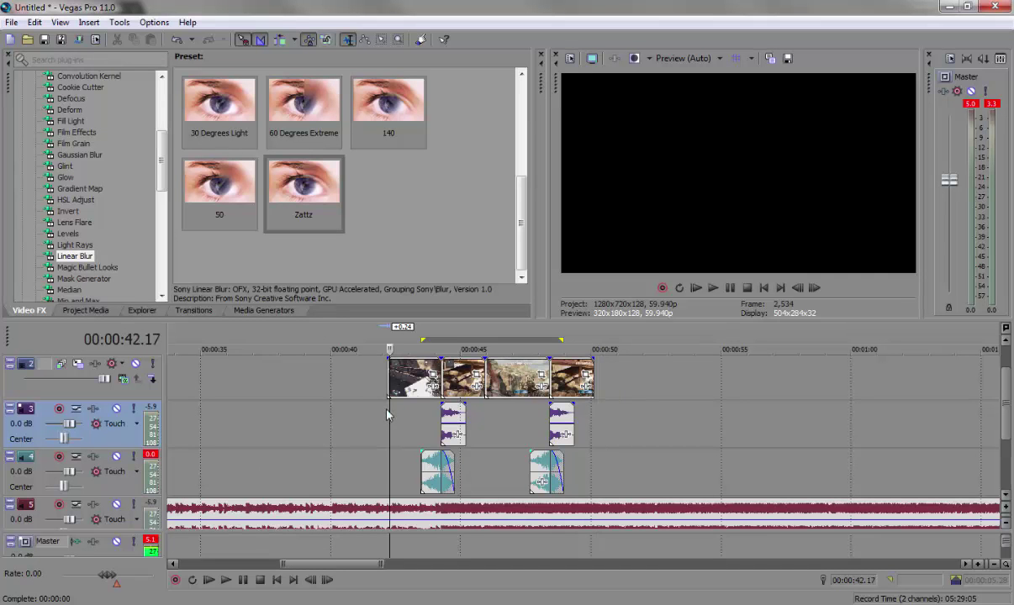
left_click_drag(1003, 413, 998, 386)
left_click(420, 391)
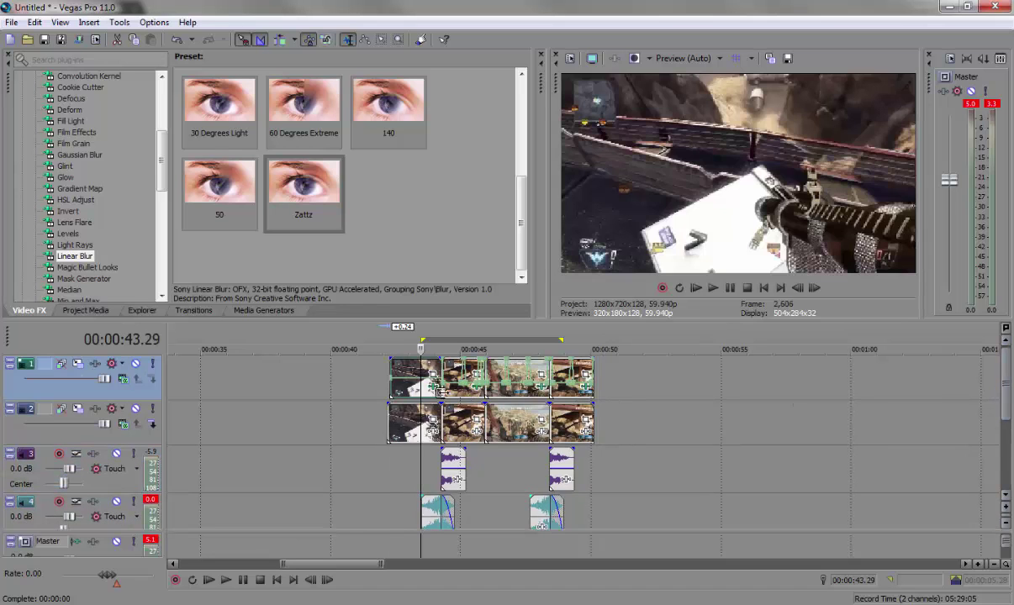
left_click(519, 398)
left_click(564, 395)
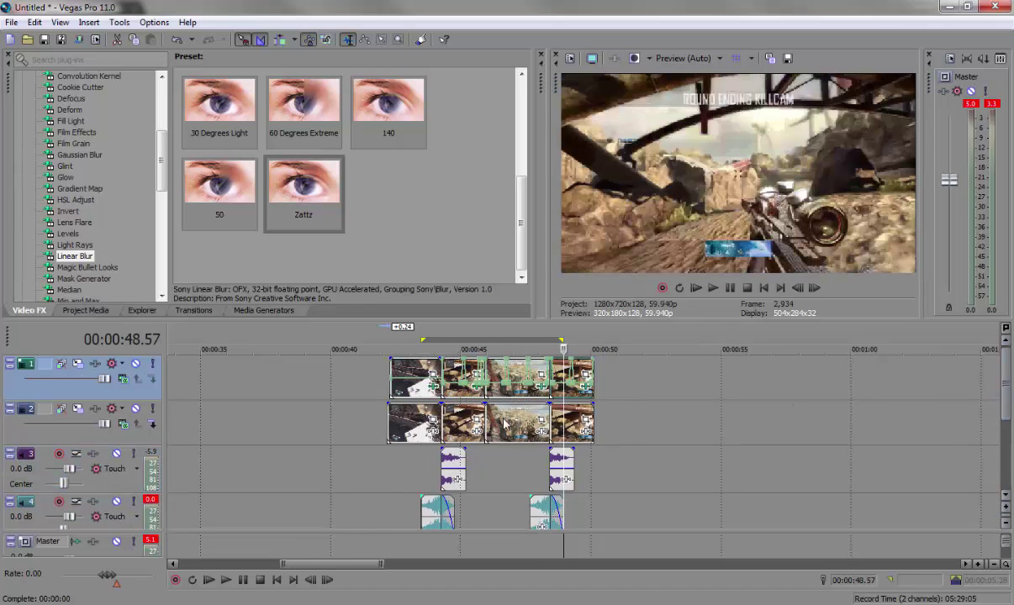
left_click(505, 414)
left_click(441, 415)
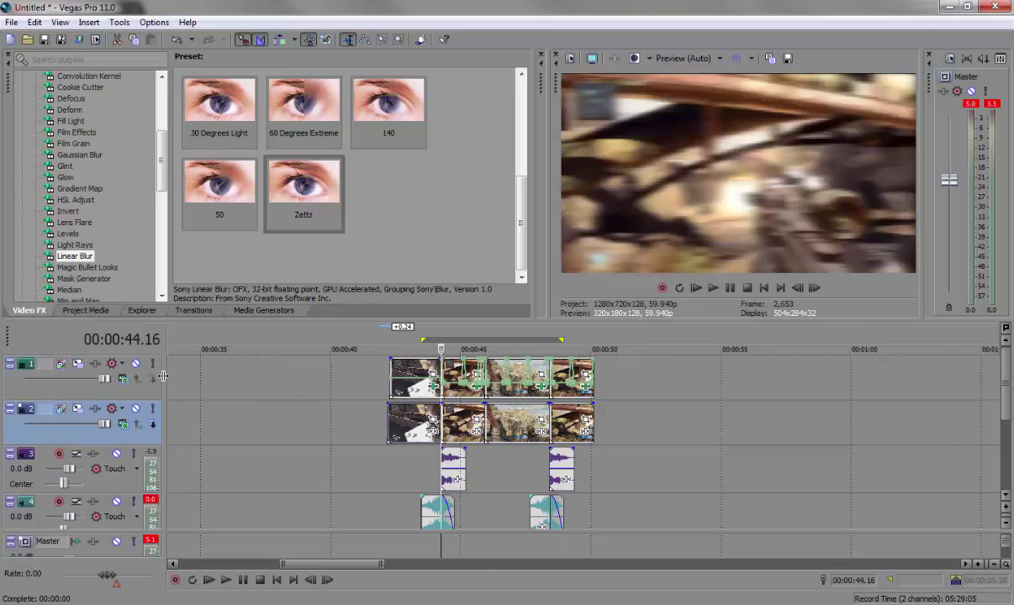
left_click(364, 389)
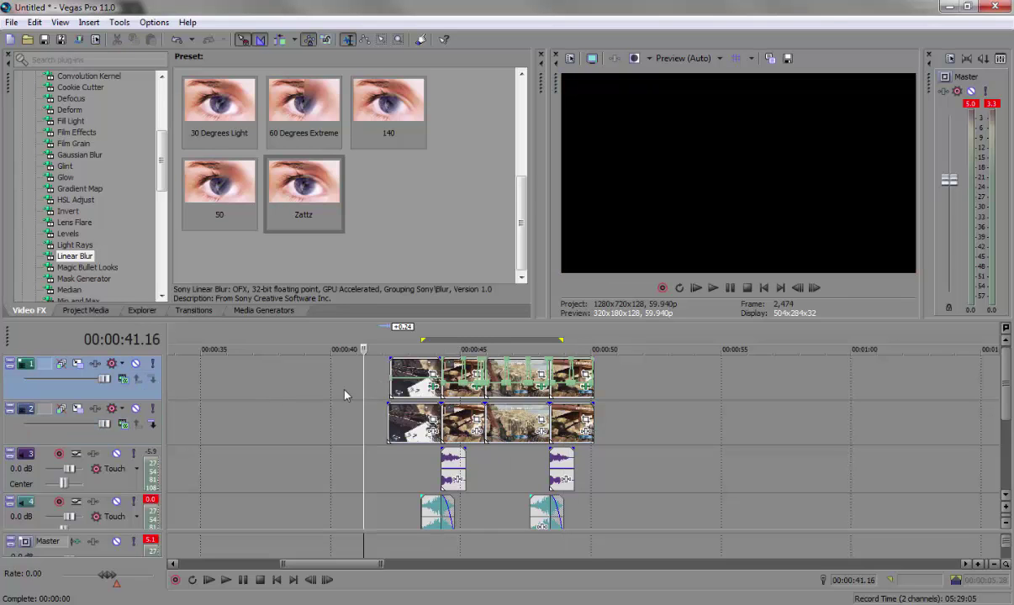
- Mute video track 2 and play the velocity-edited clips on track 1 from their start
left_click(137, 410)
left_click_drag(599, 391, 370, 389)
key("space")
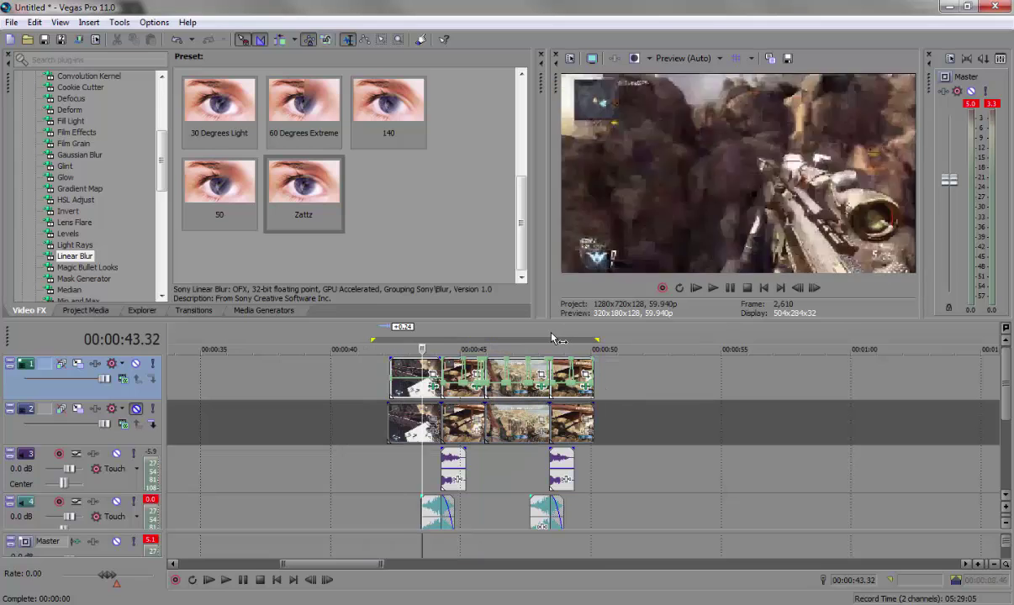
left_click(694, 289)
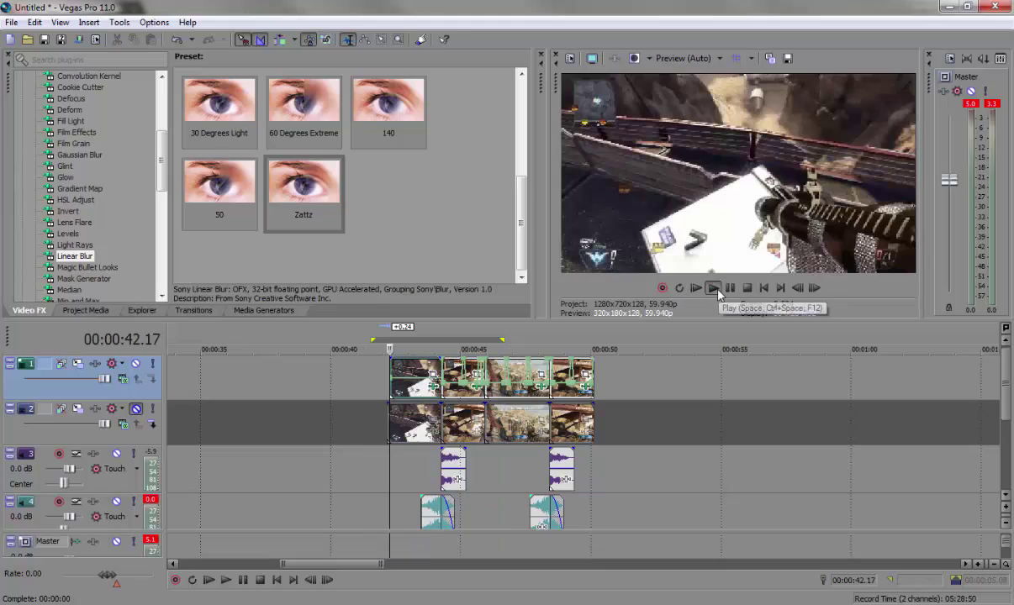
left_click(714, 288)
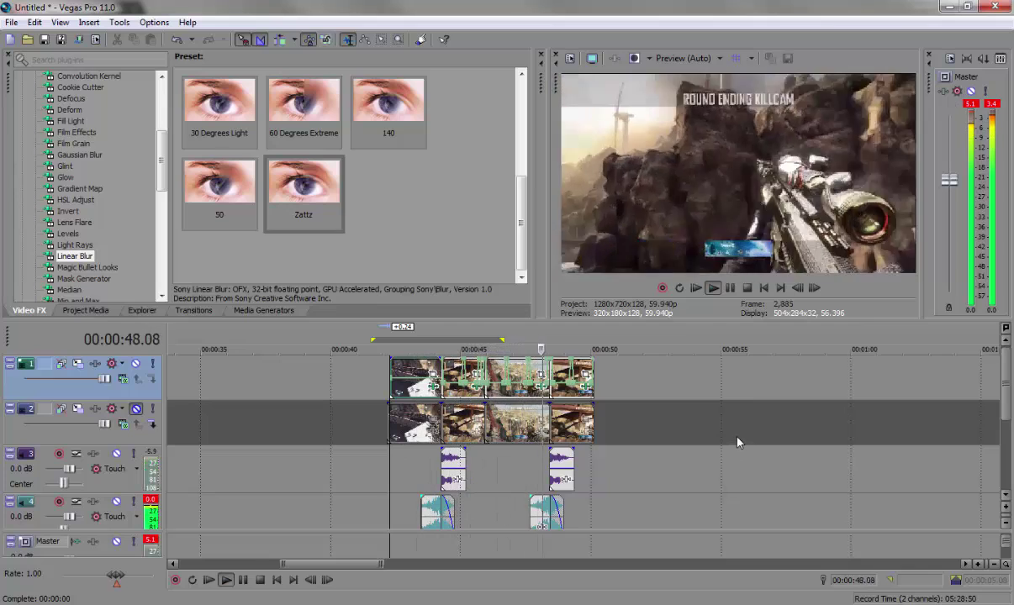
left_click(730, 288)
- Mute video track 1, unmute track 2 and play the plain clips from their start
left_click(136, 363)
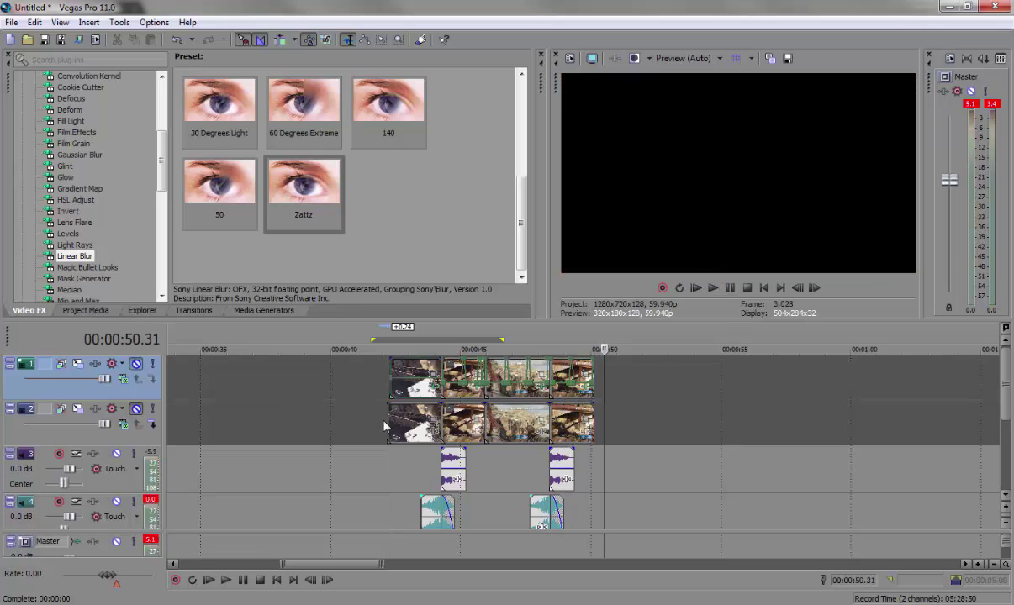
left_click(136, 410)
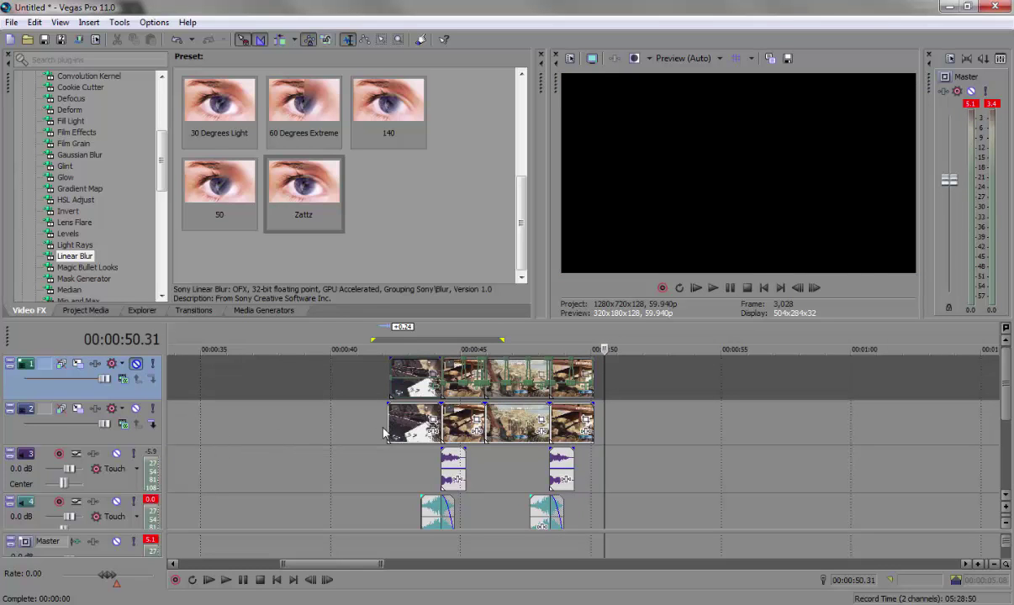
left_click_drag(385, 433, 593, 433)
key("space")
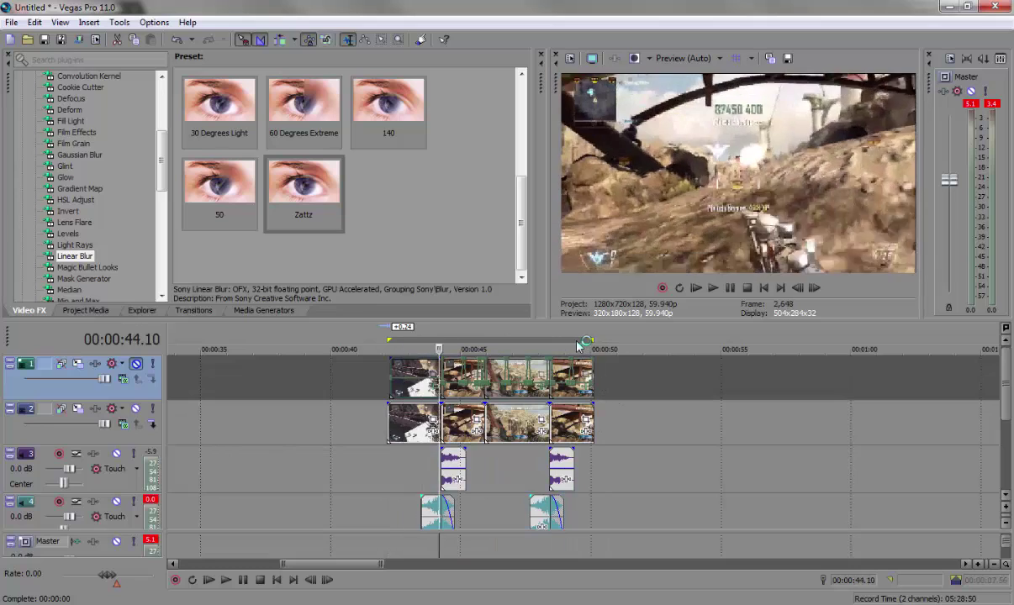
key("space")
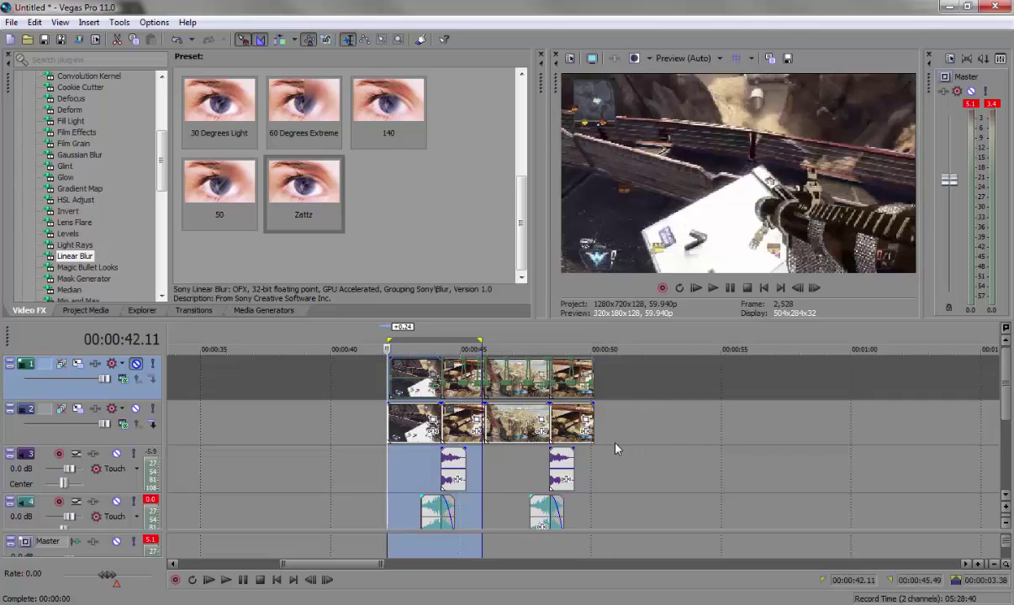
left_click(388, 449)
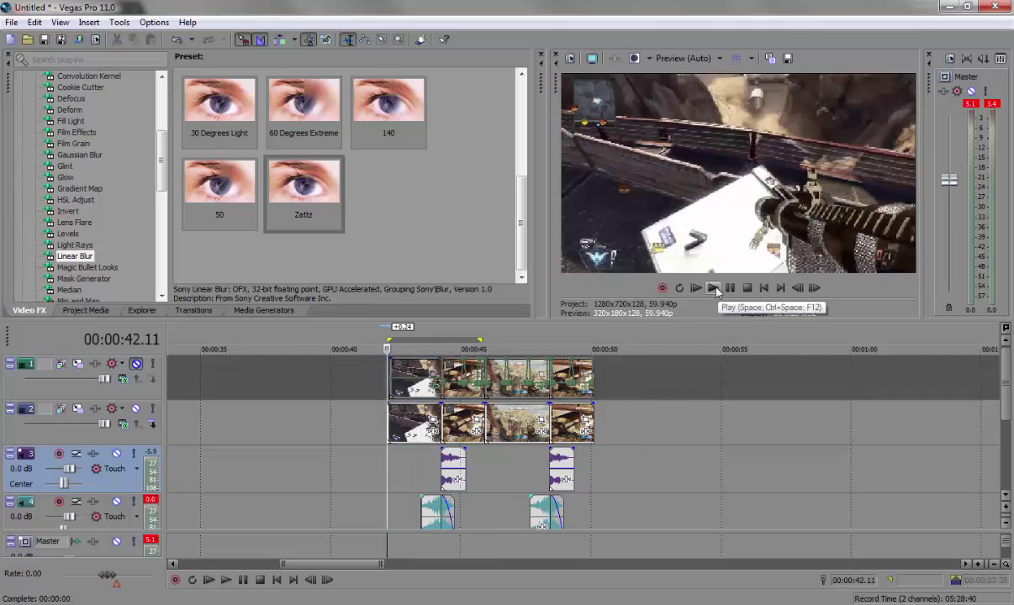
left_click(714, 289)
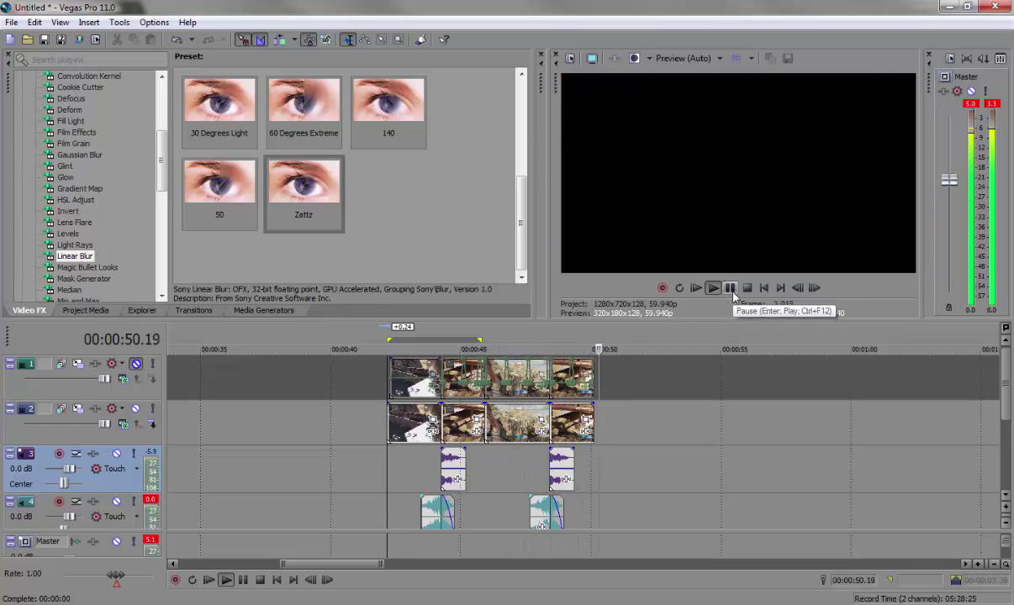
left_click(733, 297)
- Check the footage at the points where the sound effects sit beneath the clips
left_click(532, 458)
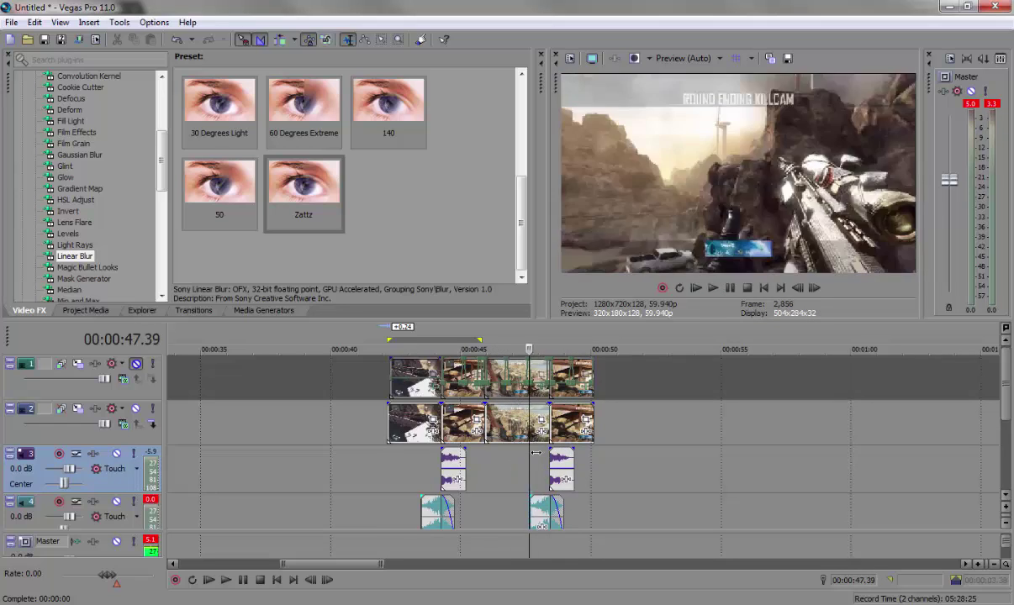
left_click(436, 446)
left_click_drag(435, 446, 448, 447)
key("space")
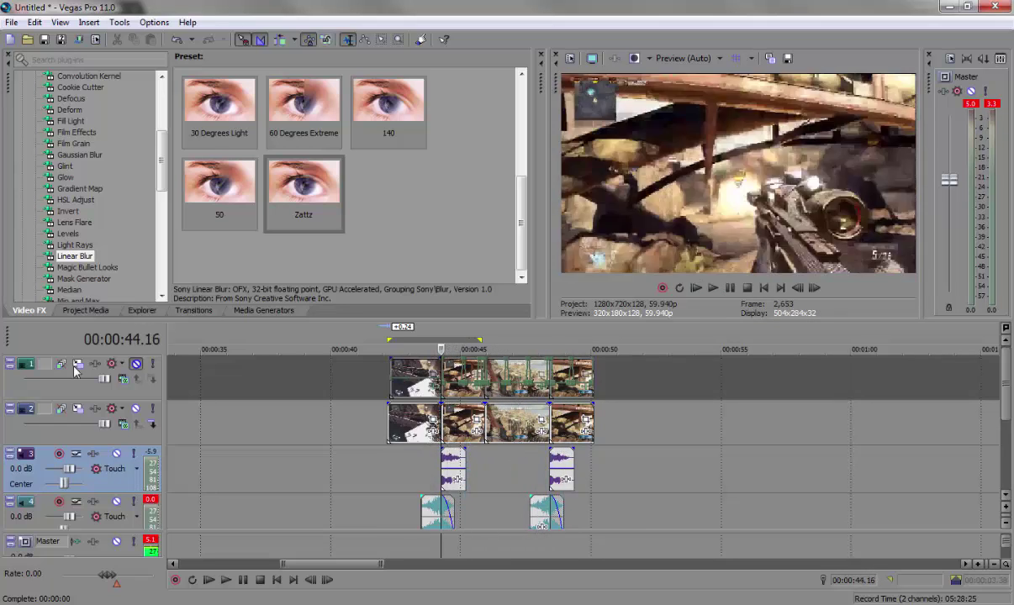
- Delete the muted video track with the velocity-edited clips together with its duplicate
right_click(25, 363)
left_click(84, 405)
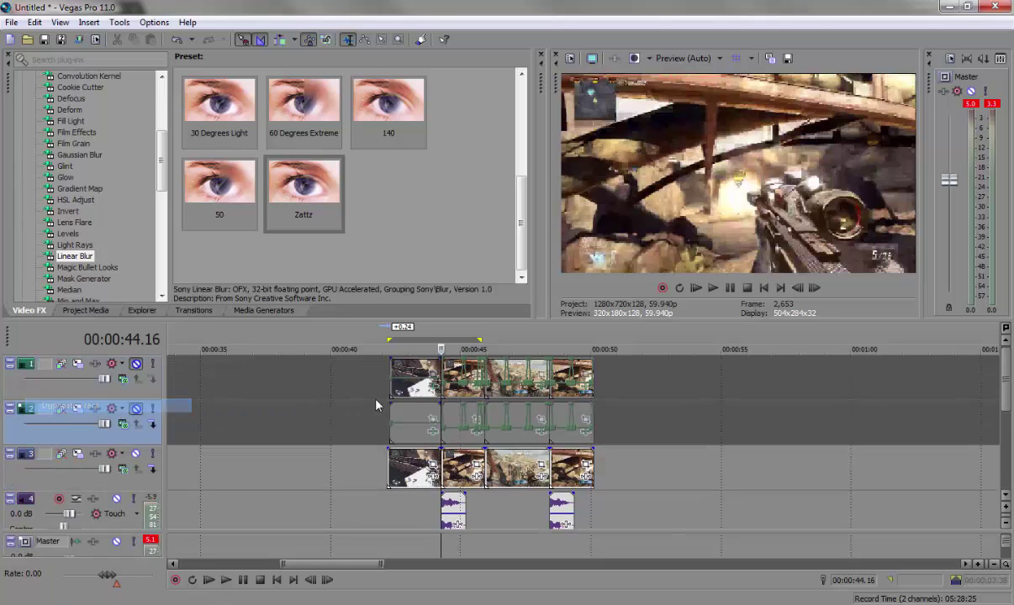
right_click(25, 367)
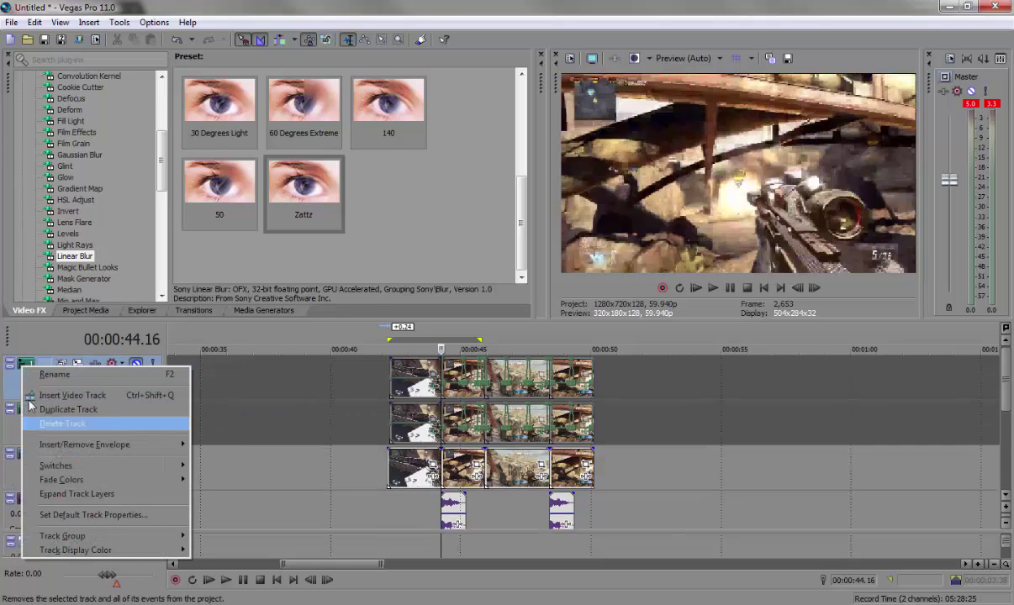
left_click(59, 420)
right_click(26, 368)
left_click(52, 421)
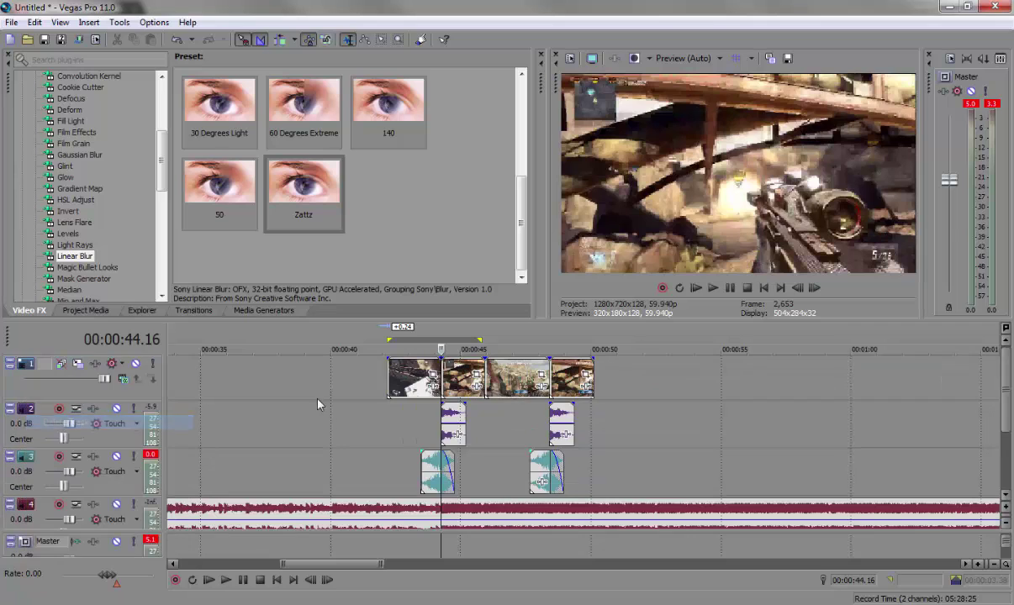
- Insert a new empty video track above the plain clips
right_click(340, 375)
left_click(393, 401)
left_click(379, 381)
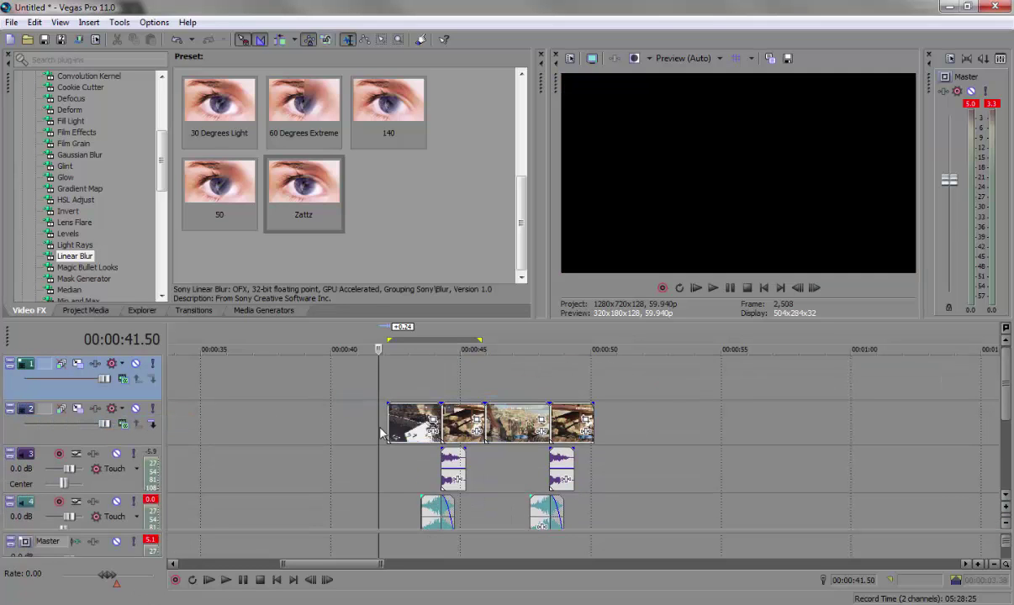
left_click(378, 379)
left_click(385, 420)
- Examine the frames of the four plain clips on video track 2 one after another
scroll(389, 422, "up", 1)
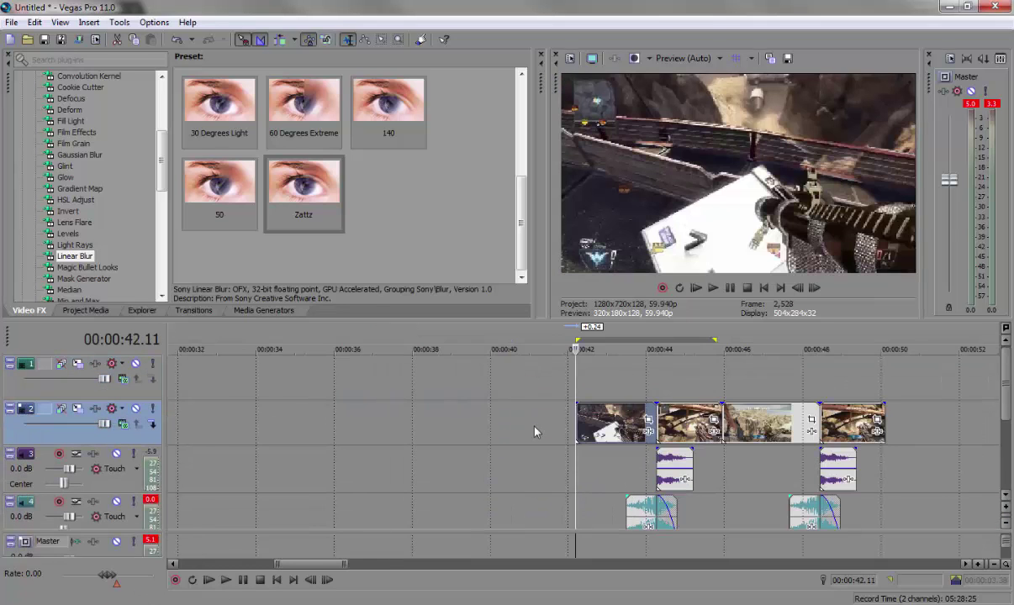
left_click(645, 389)
left_click_drag(300, 571, 311, 569)
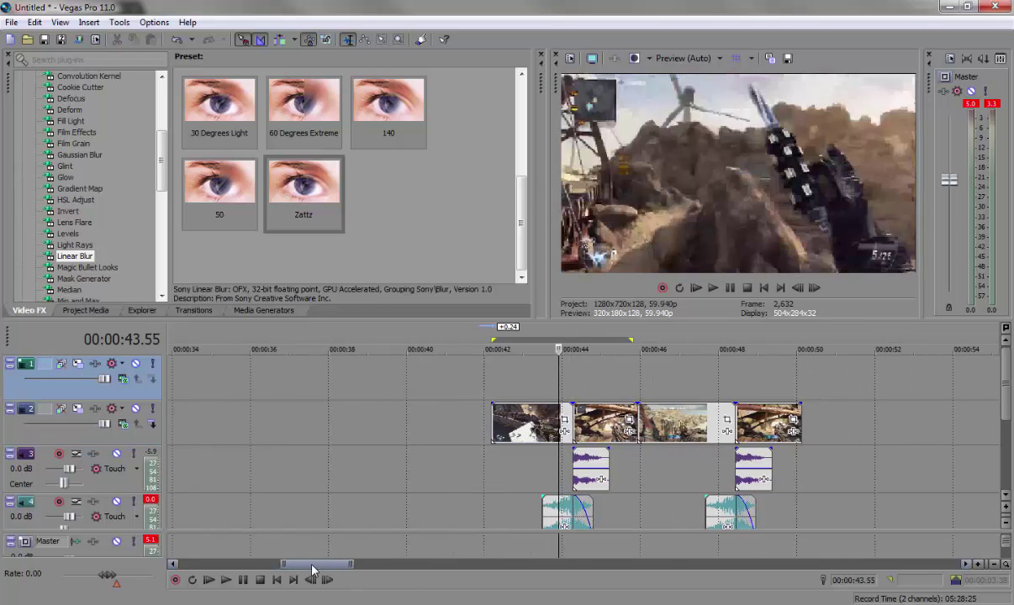
left_click(530, 415)
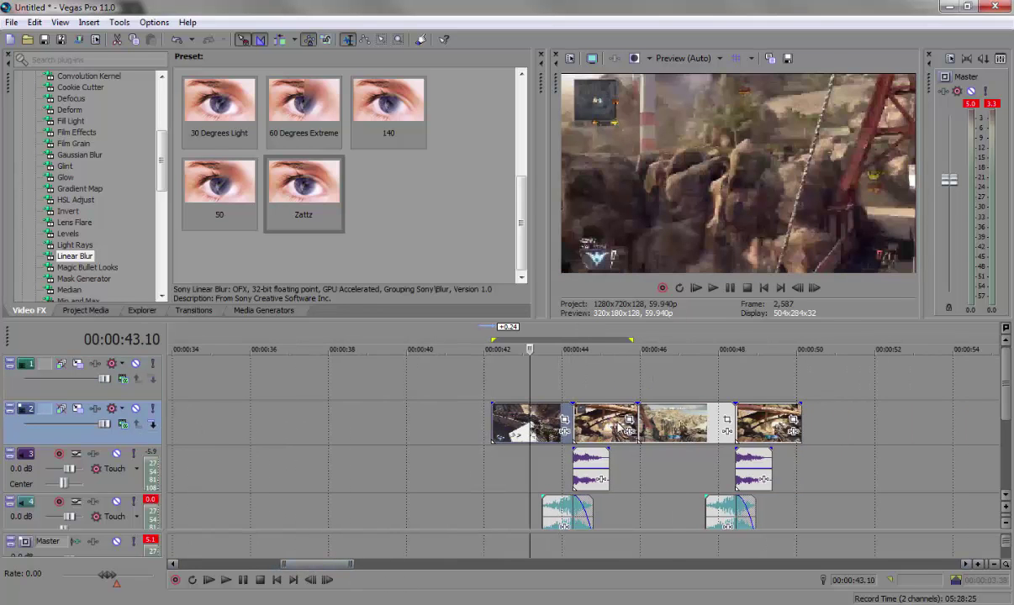
left_click(680, 425)
left_click(698, 424)
left_click(553, 433)
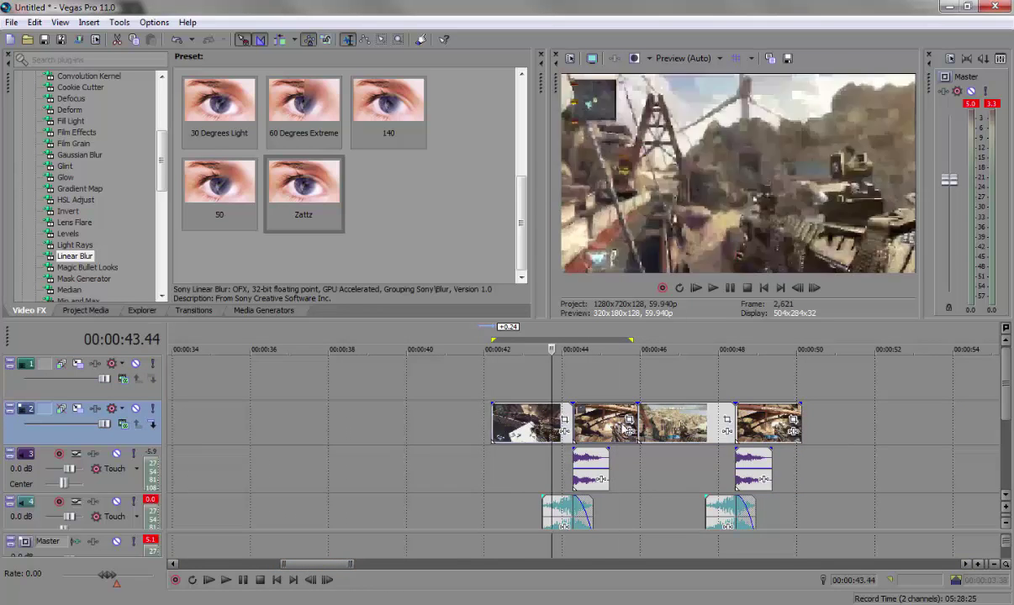
left_click(623, 427)
left_click(682, 425)
left_click(772, 421)
left_click(675, 422)
left_click(620, 422)
key("space")
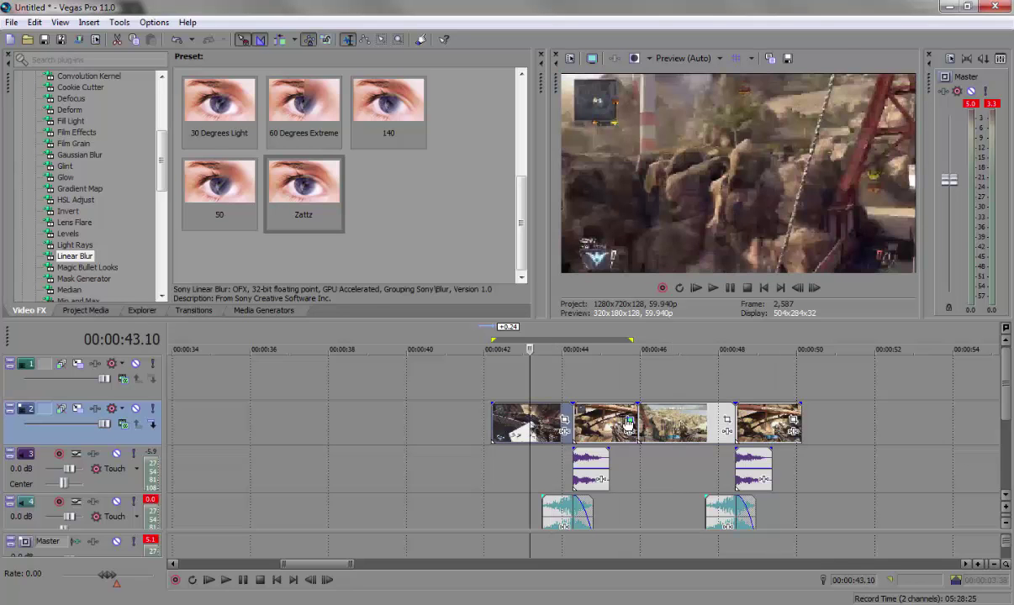
left_click(629, 419)
left_click(504, 14)
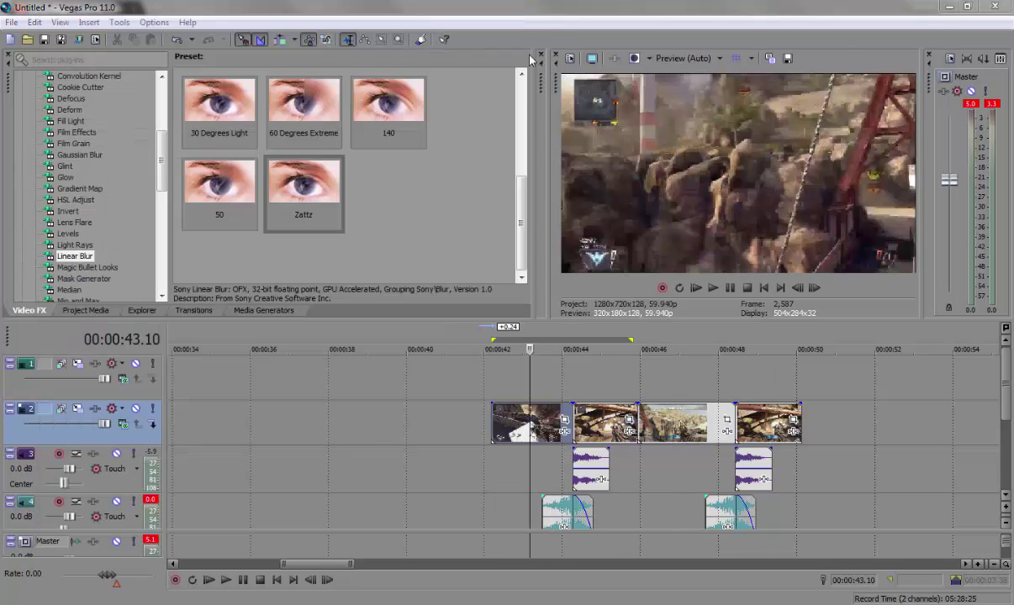
left_click(602, 418)
left_click(694, 424)
left_click(772, 422)
left_click(684, 423)
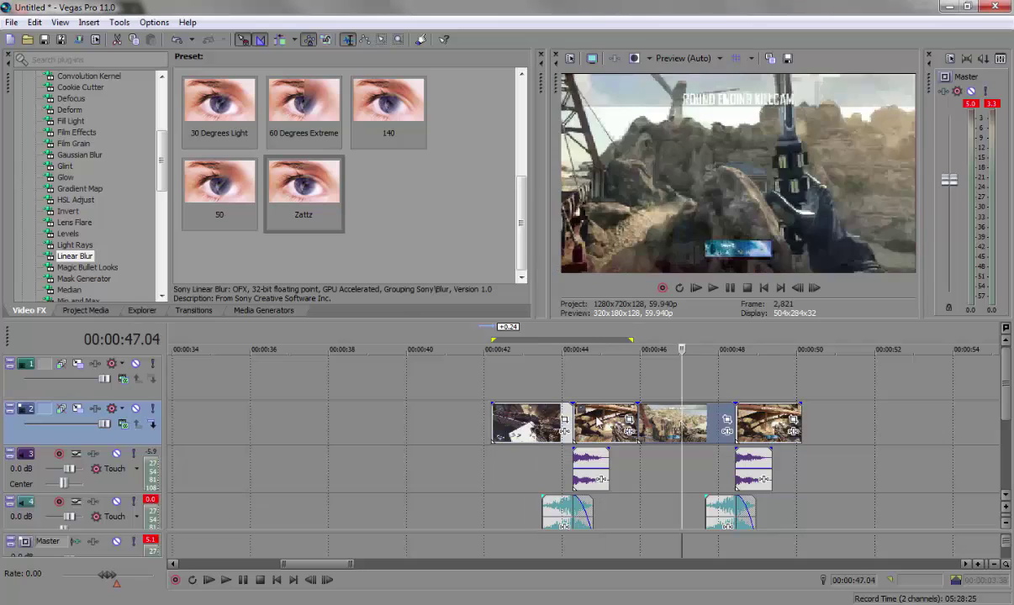
left_click(593, 422)
left_click(514, 425)
left_click(614, 425)
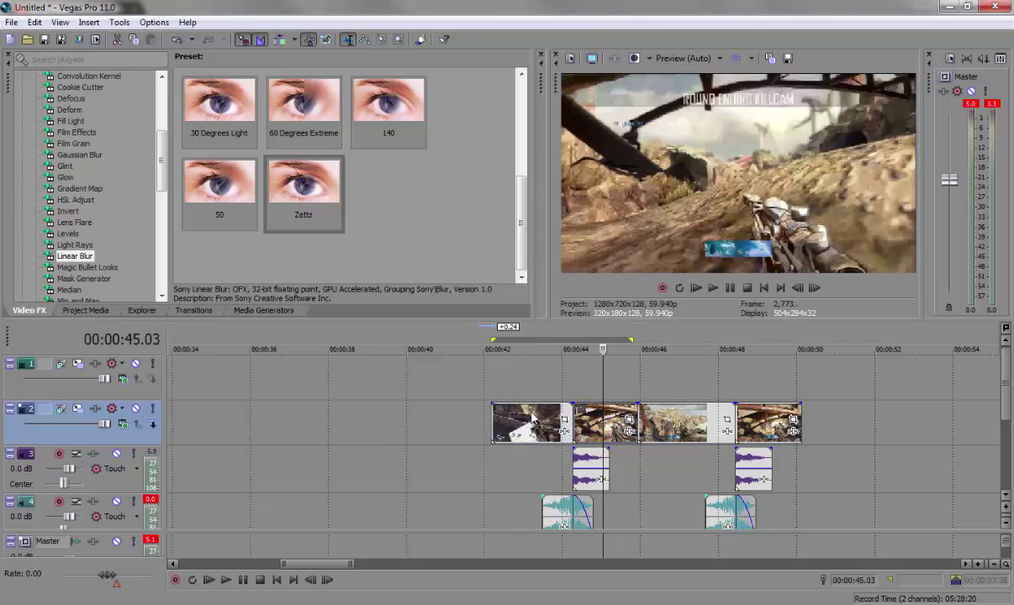
- Move the first clip from video track 2 up to the empty video track 1, keeping its time position
left_click(530, 429)
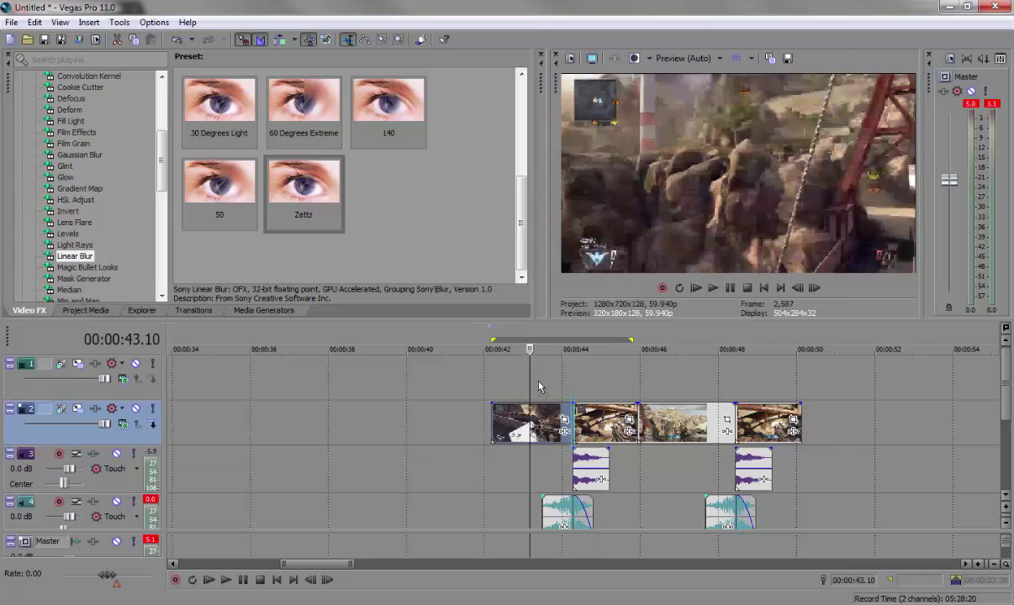
left_click_drag(534, 423, 538, 381)
left_click(541, 381)
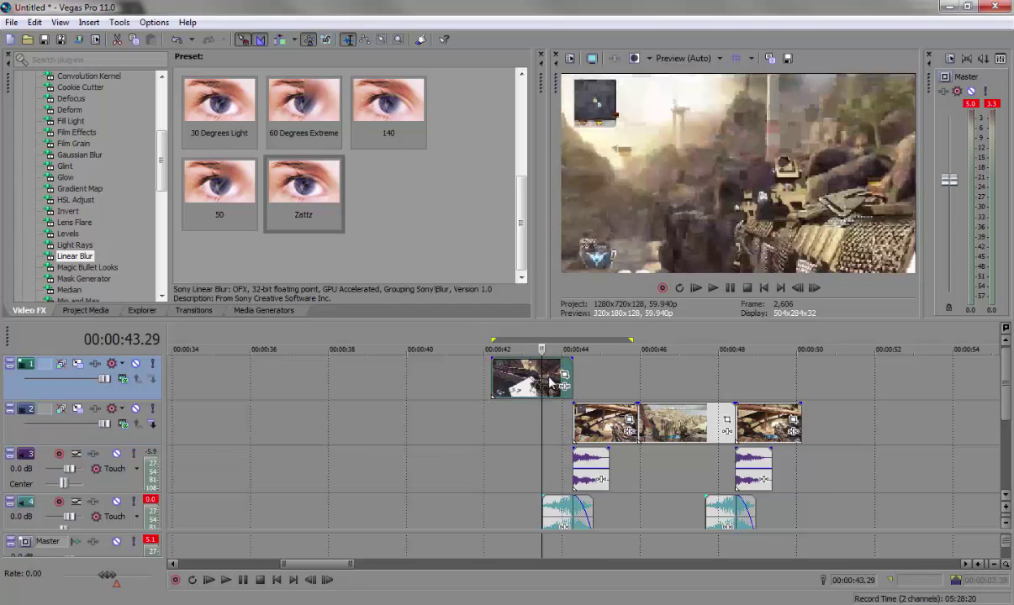
left_click(553, 383)
left_click(553, 384)
scroll(553, 385, "up", 3)
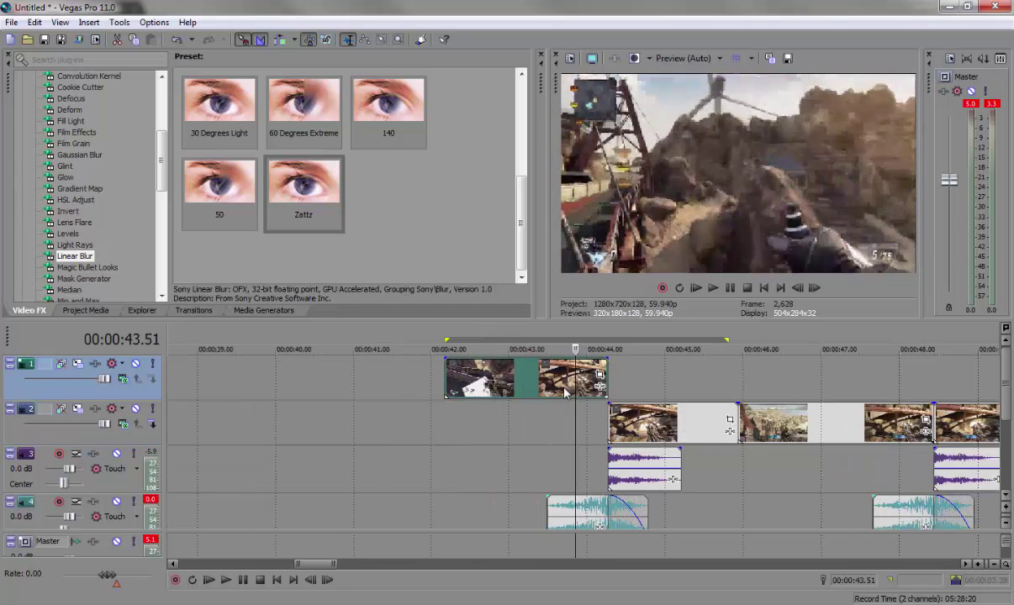
- Shift the first clip 9 frames later, trim its end to 00:00:44.16 and return it to video track 2
left_click(603, 386)
scroll(607, 390, "up", 3)
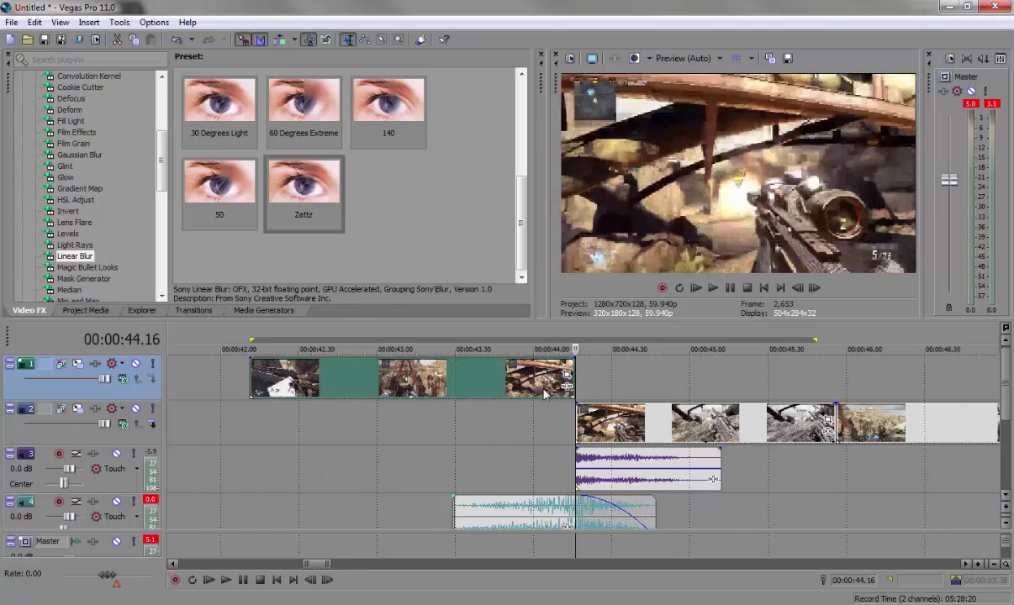
left_click_drag(509, 386, 531, 386)
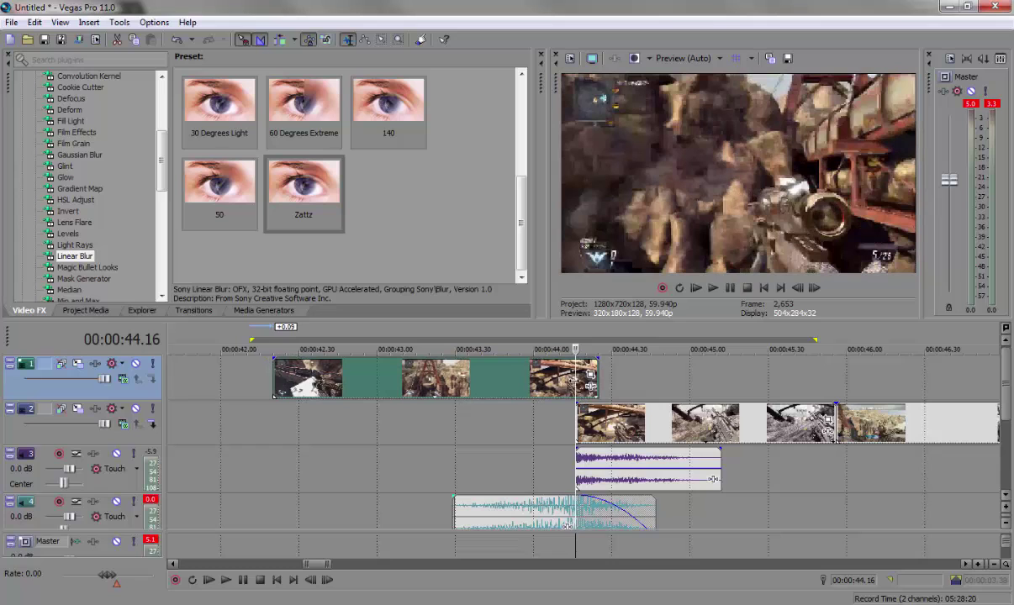
key("s")
key("Delete")
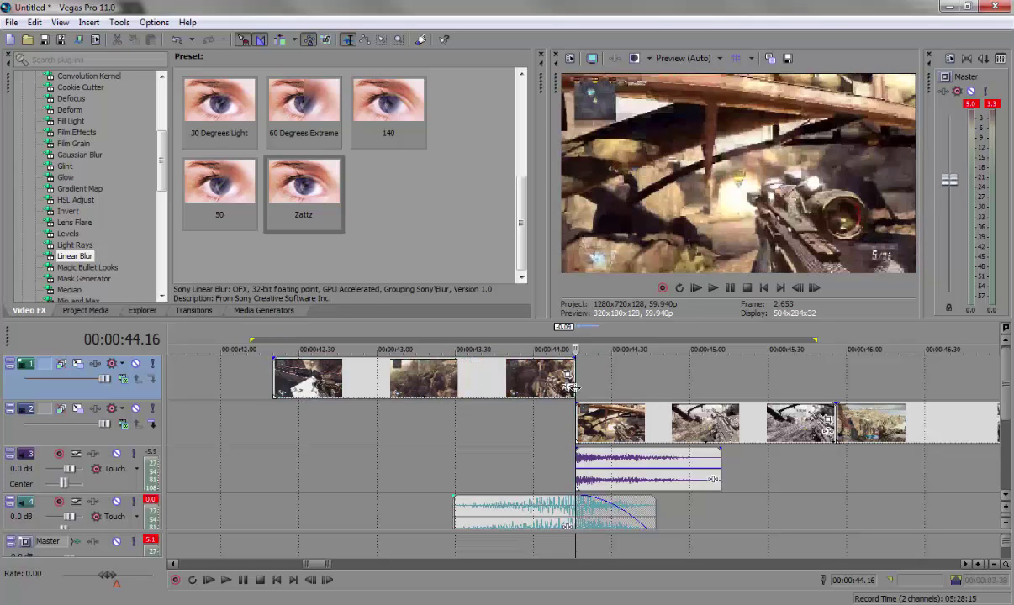
left_click_drag(553, 389, 640, 378)
- Mark a loop region around the cut between the first two clips and play it back
left_click_drag(425, 378, 671, 378)
key("Escape")
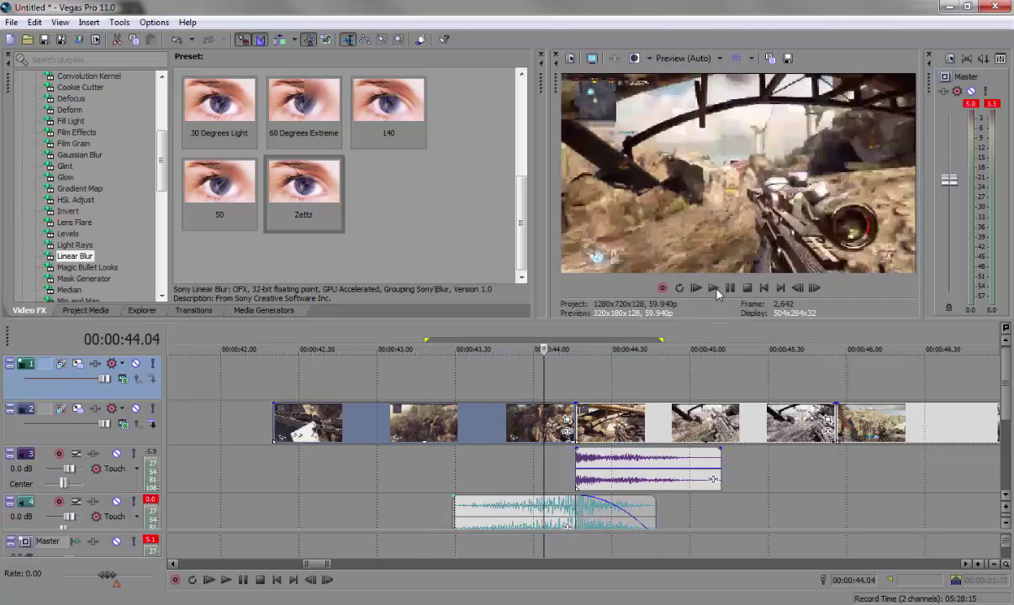
left_click(426, 393)
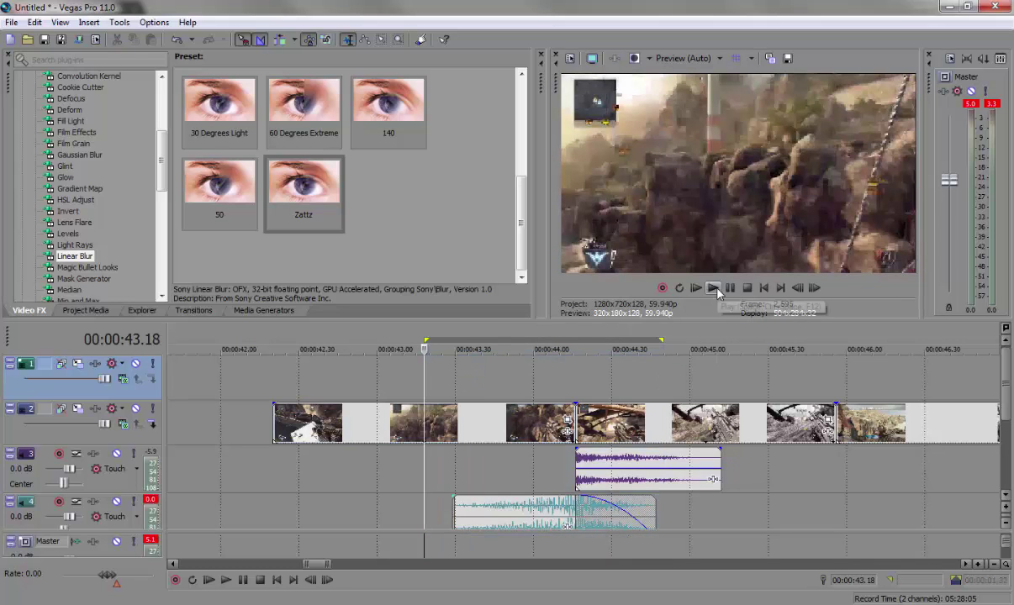
left_click(714, 289)
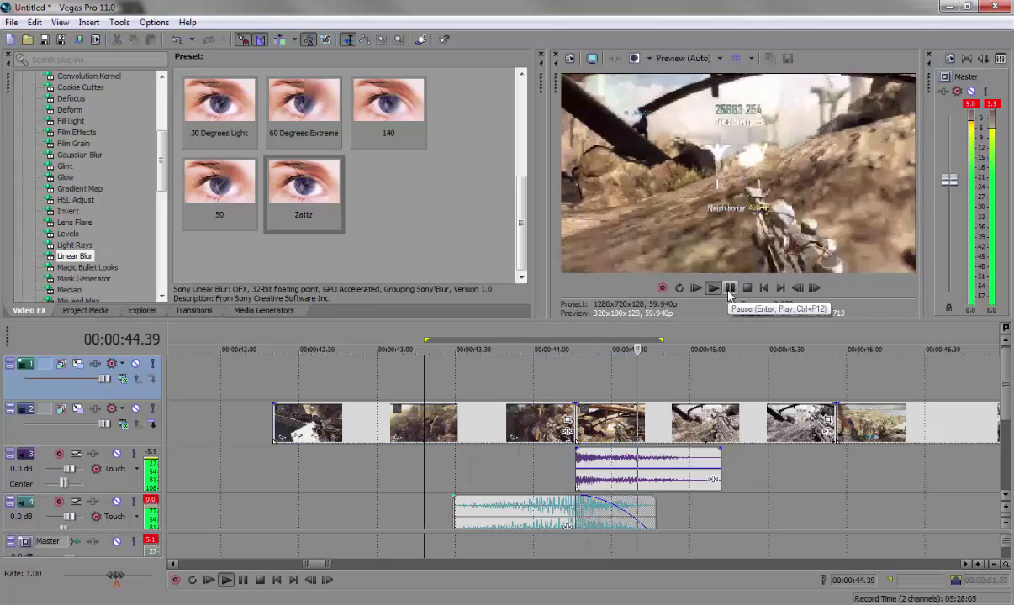
left_click(729, 288)
- Move the third clip to video track 1, shifted 47 frames later, and re-trim its ends to 00:00:45.56 and 00:00:48.26
scroll(574, 396, "down", 2)
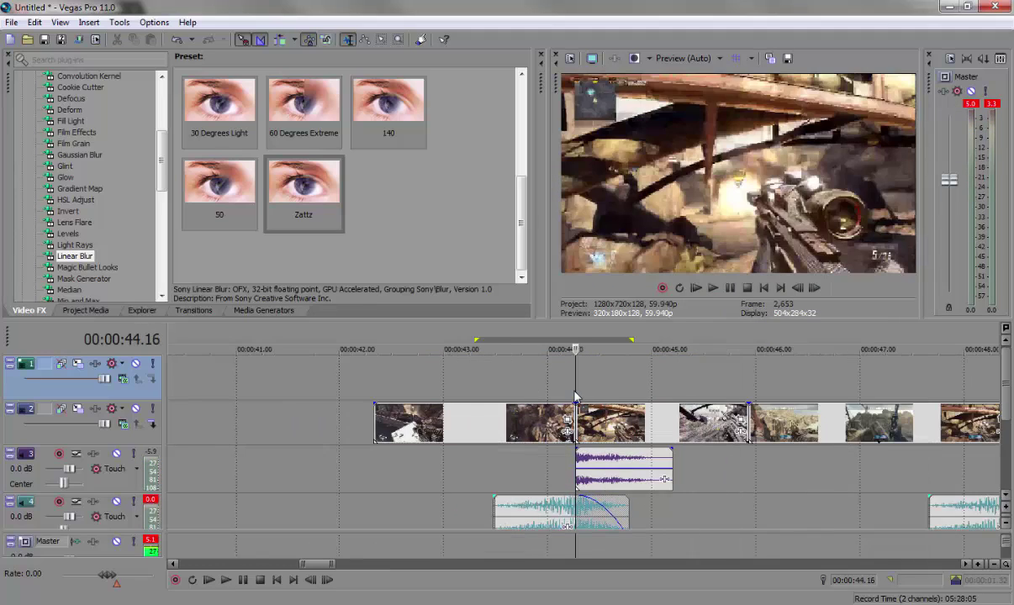
left_click(793, 420)
scroll(799, 423, "down", 2)
left_click(686, 417)
scroll(665, 420, "up", 3)
left_click(517, 430)
left_click_drag(515, 432, 612, 388)
key("s")
key("Delete")
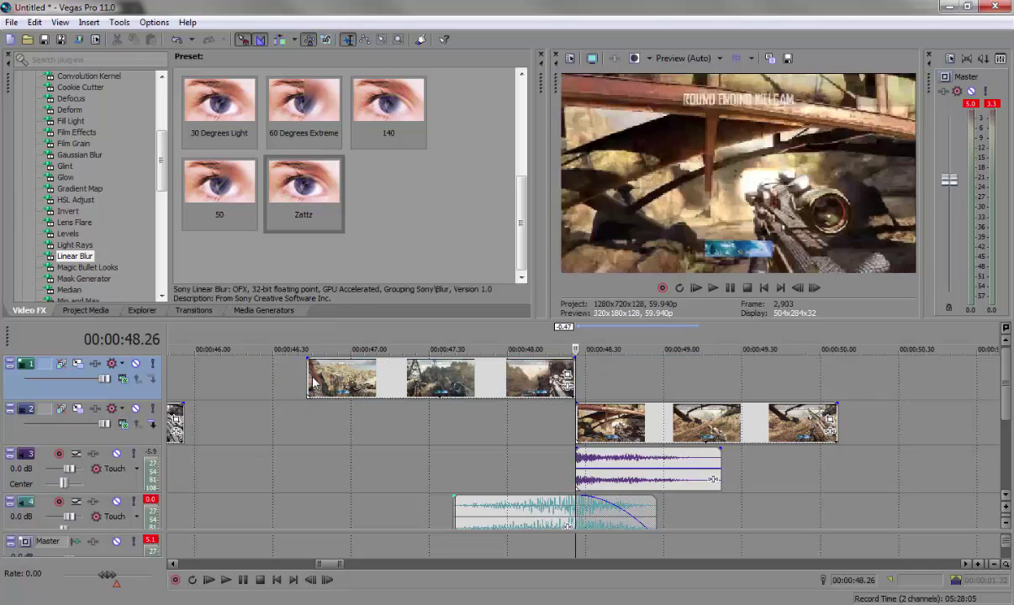
left_click_drag(311, 377, 184, 377)
scroll(541, 393, "down", 1)
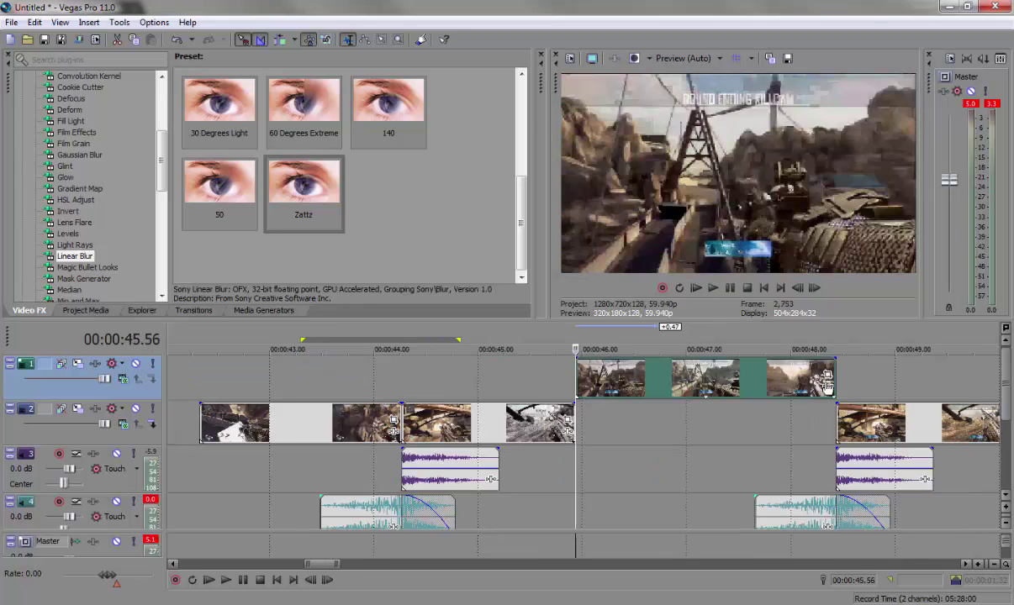
- Mark a loop region around the third clip's end at 00:00:48.26 and play it back
left_click_drag(897, 380, 746, 379)
left_click(714, 287)
left_click(714, 287)
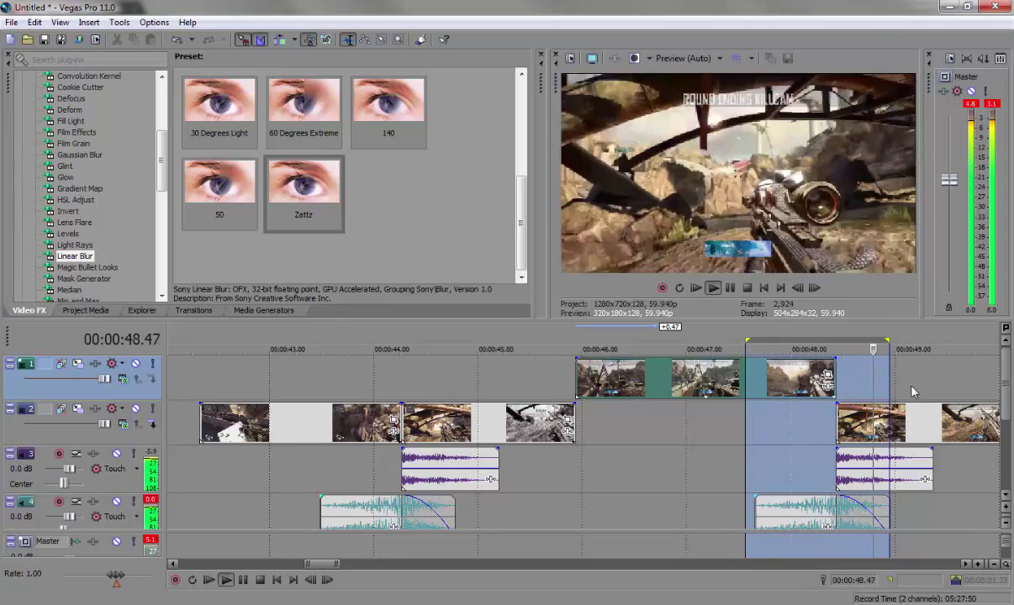
key("space")
- Shift the third clip 12 frames earlier and re-trim its ends to 00:00:45.56 and 00:00:48.26
left_click(830, 376)
left_click_drag(733, 393, 716, 393)
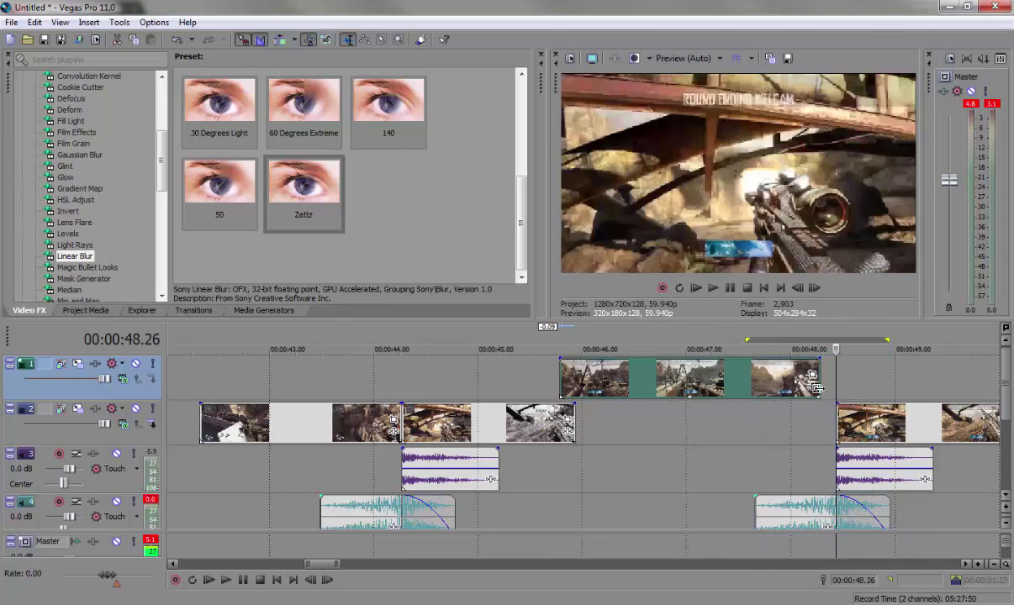
left_click_drag(818, 387, 832, 389)
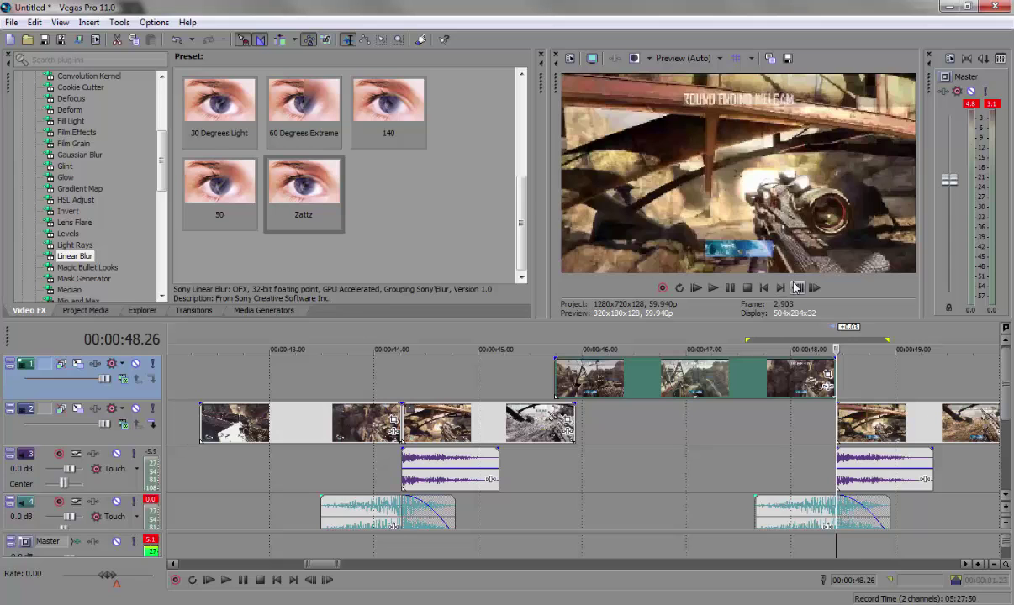
key("BackSpace")
left_click(729, 290)
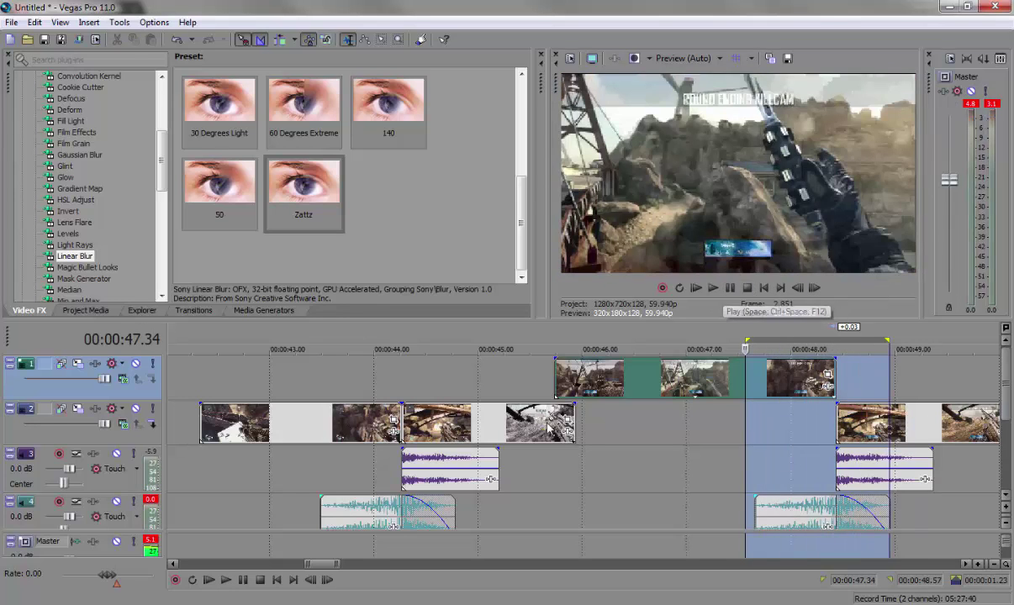
left_click_drag(557, 380, 576, 380)
key("space")
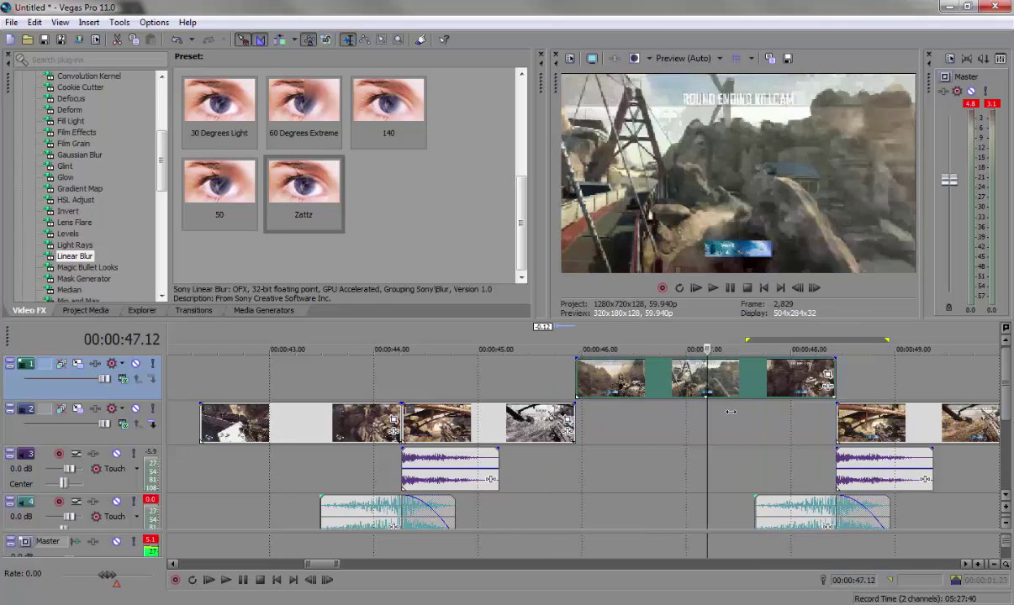
- Add a velocity envelope to the second clip on video track 2
left_click_drag(744, 412, 406, 411)
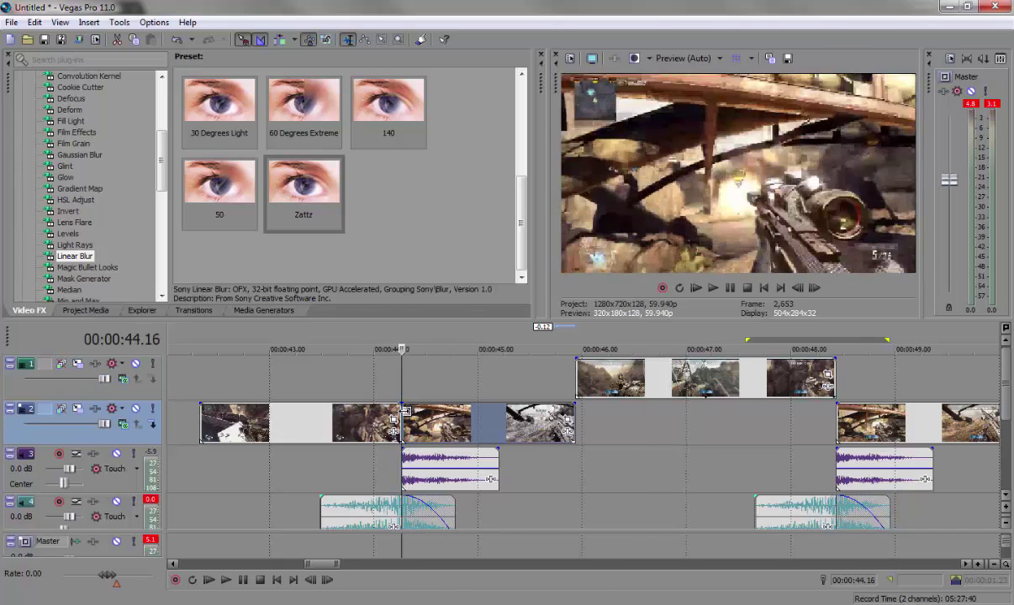
right_click(405, 411)
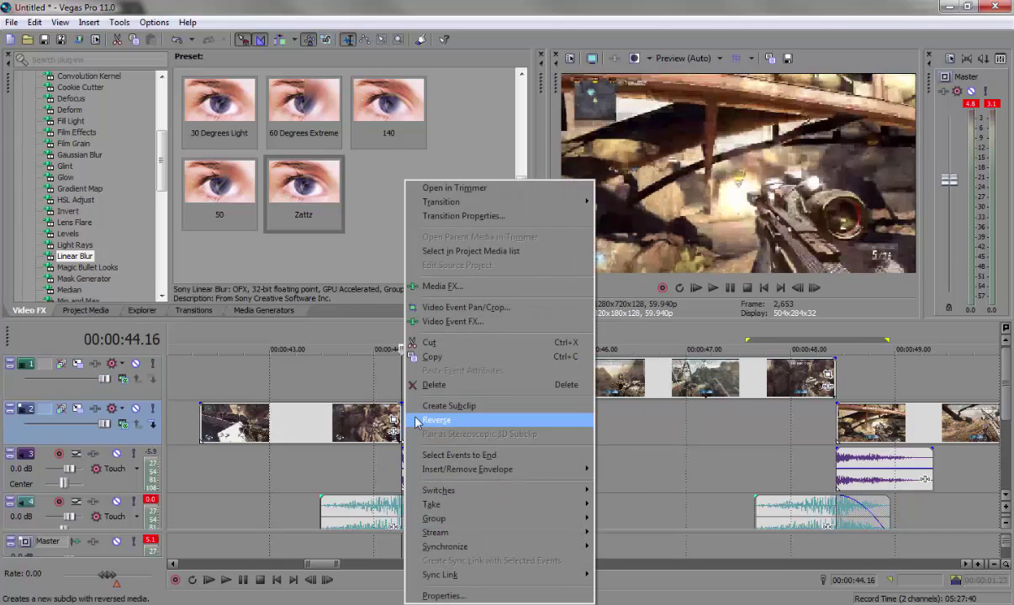
left_click(417, 420)
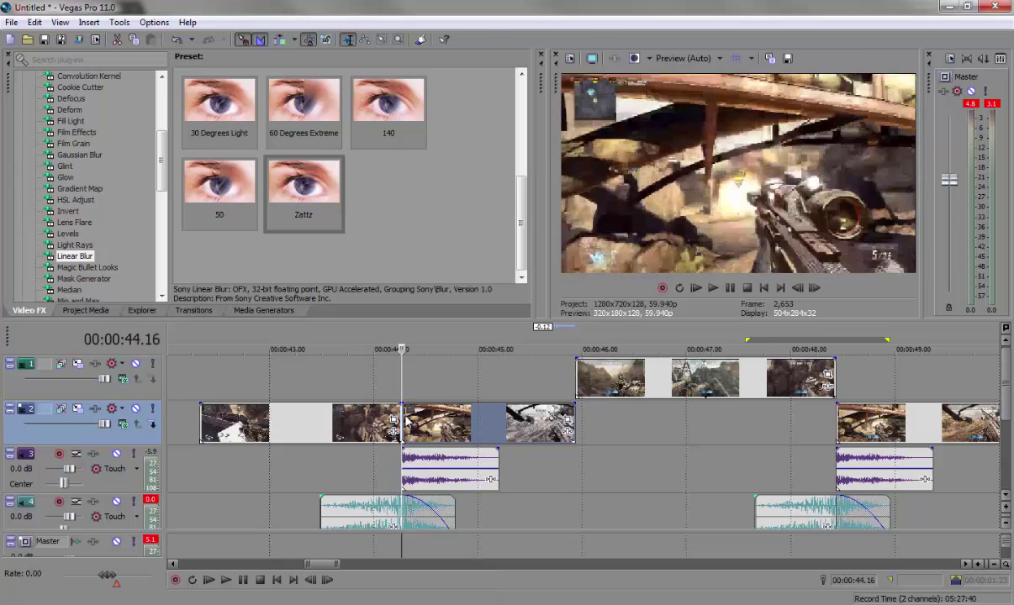
right_click(406, 420)
mouse_move(529, 282)
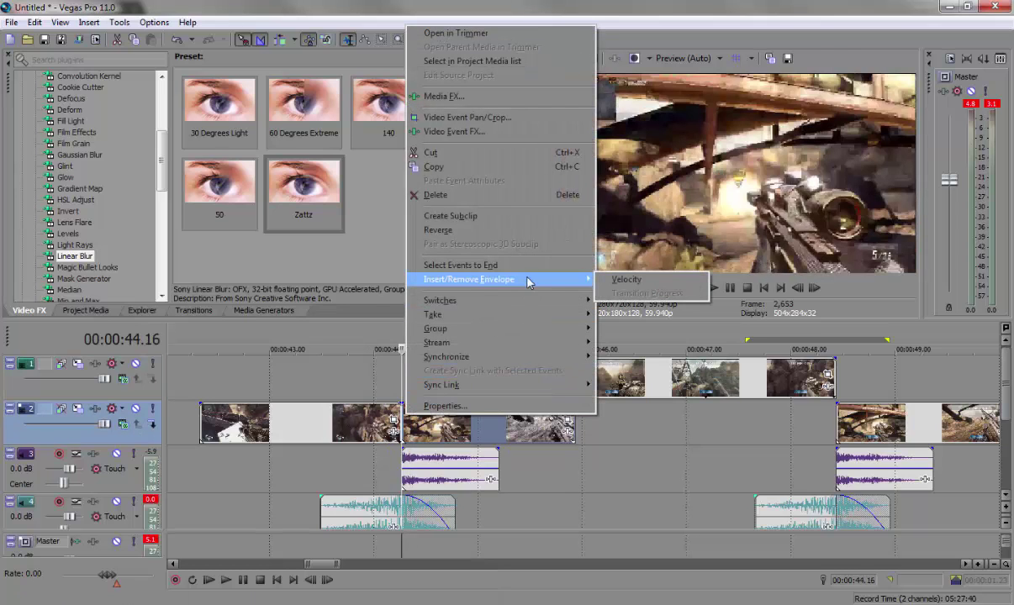
left_click(625, 280)
scroll(534, 414, "up", 2)
scroll(535, 413, "down", 2)
- Raise the velocity to 300% at the second clip's start and add a second velocity point further along the envelope
mouse_move(578, 381)
left_mouse_down()
mouse_move(621, 378)
mouse_move(576, 379)
left_mouse_up()
scroll(625, 460, "up", 1)
right_click(604, 423)
left_click(611, 431)
left_click_drag(605, 424, 748, 434)
right_click(748, 432)
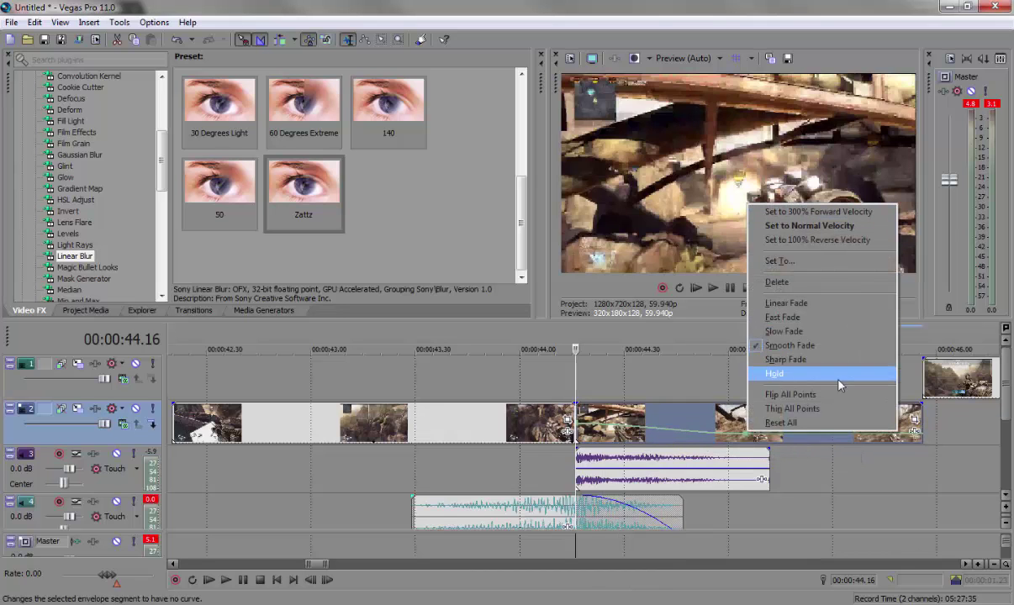
left_click(724, 438)
left_click_drag(748, 437, 605, 430)
left_click(580, 419)
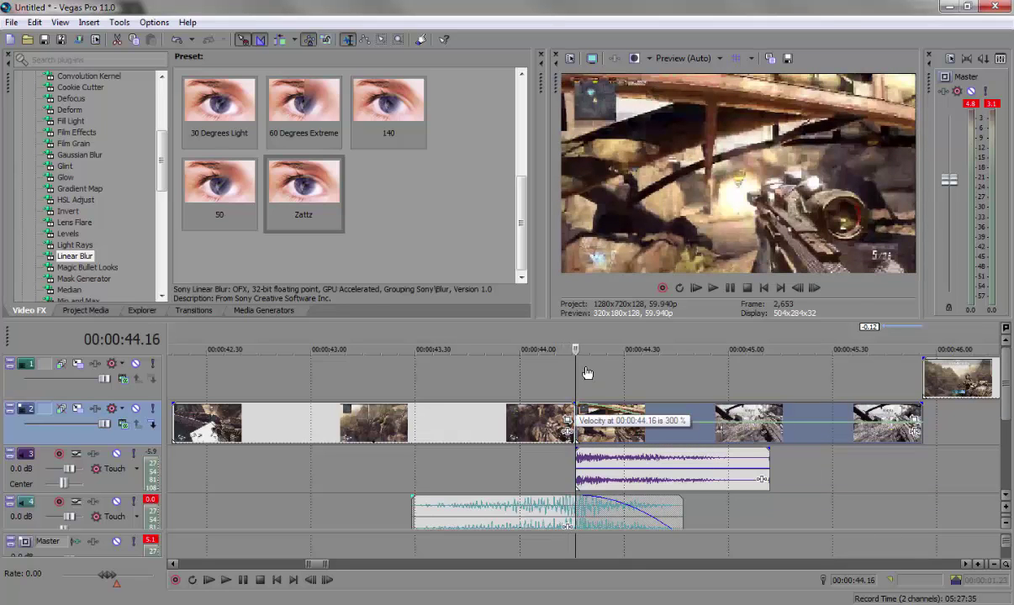
- Move the second velocity point to 00:00:44.21, set it below normal speed and change the fade type of the segment before it
left_click(812, 290)
left_click(813, 290)
left_click(812, 290)
left_click(813, 290)
left_click(813, 290)
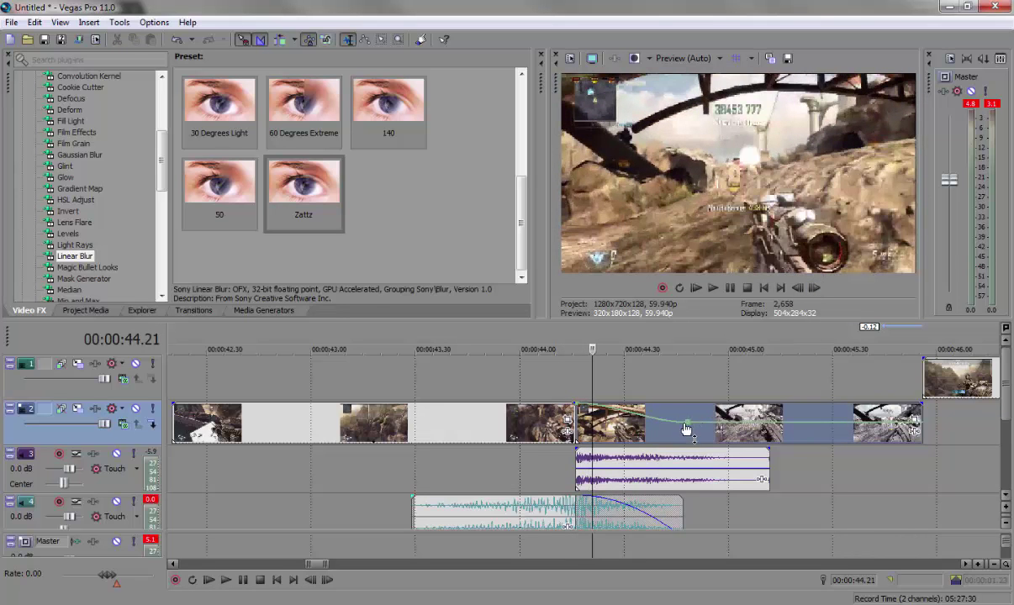
left_click_drag(687, 430, 592, 431)
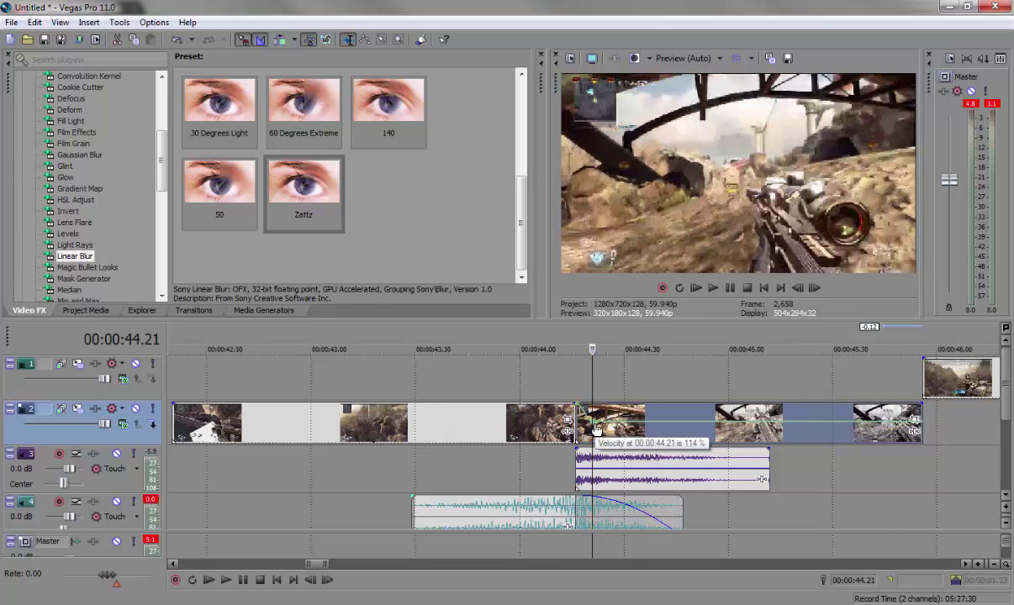
right_click(595, 430)
left_click(637, 253)
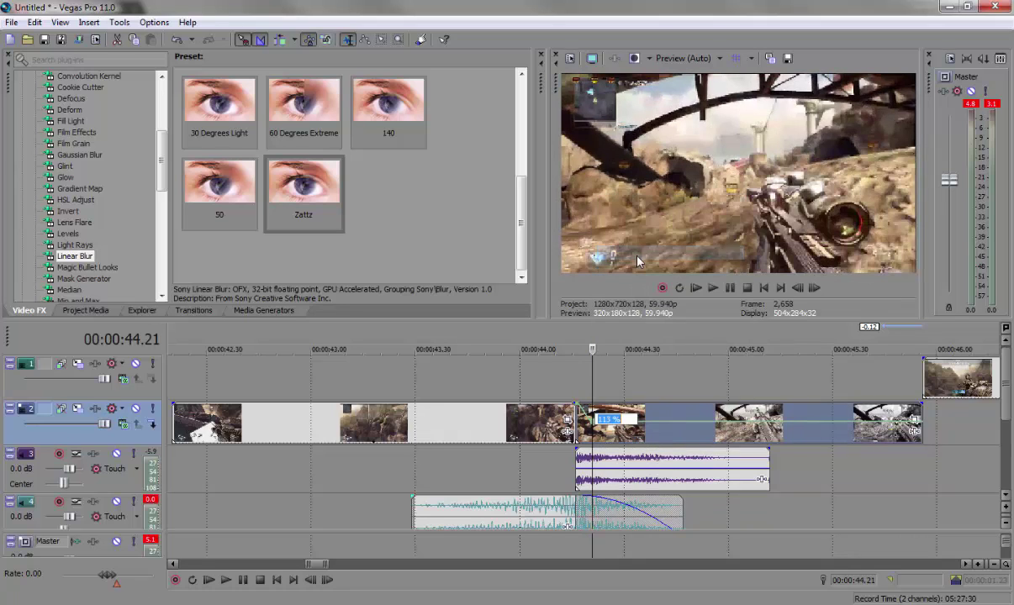
right_click(584, 418)
left_click(637, 473)
- Play back the cut into the second clip twice to check its velocity change
left_click(566, 392)
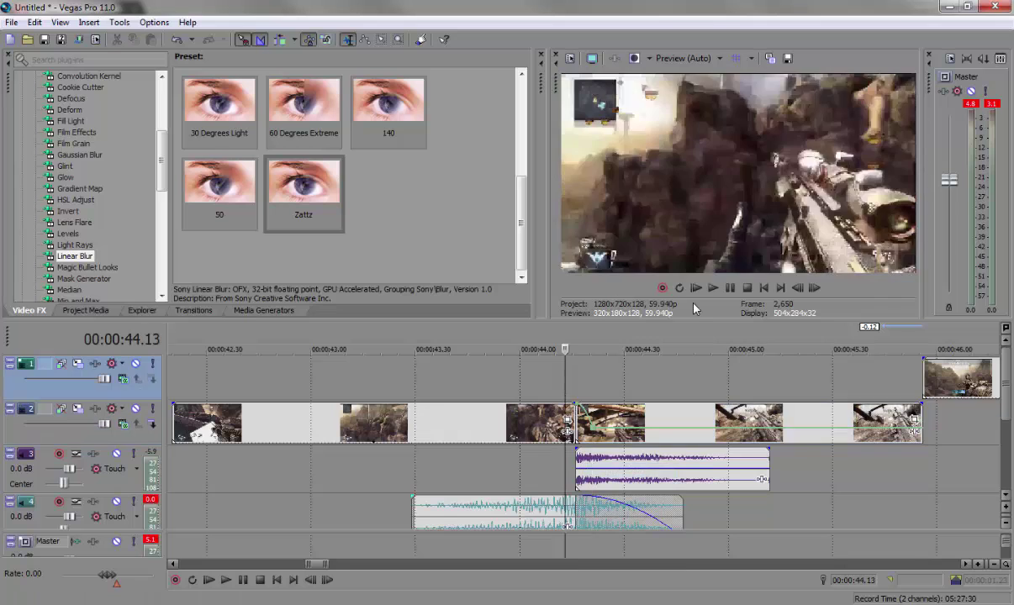
left_click(713, 287)
left_click(731, 289)
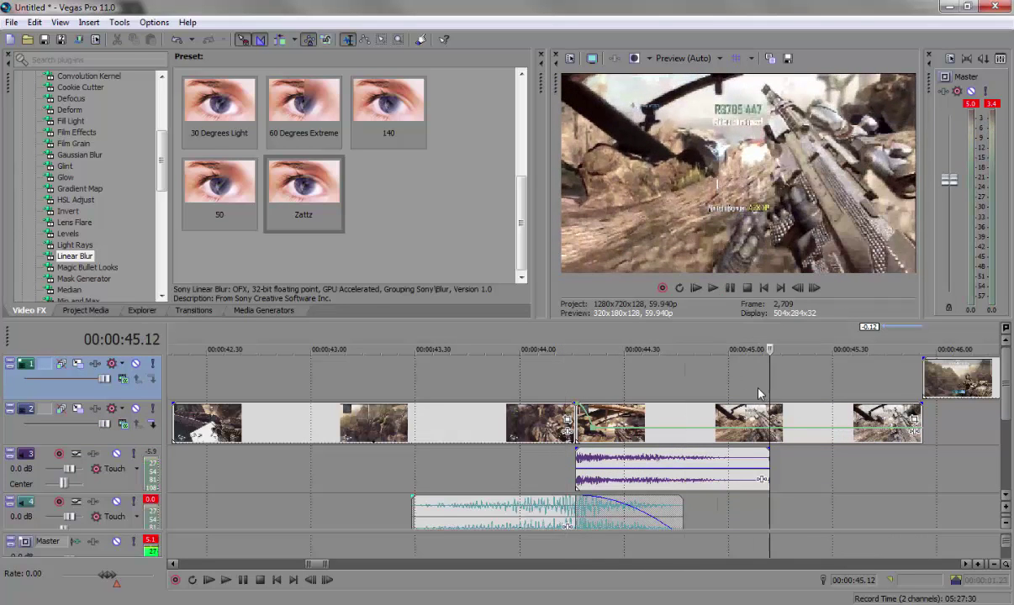
left_click_drag(769, 387, 550, 373)
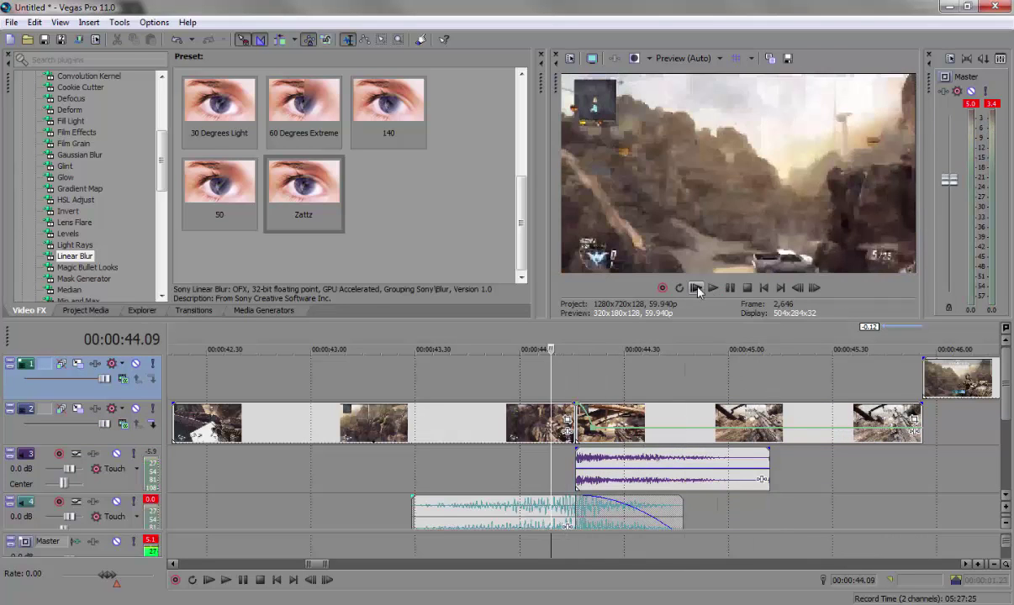
left_click(713, 289)
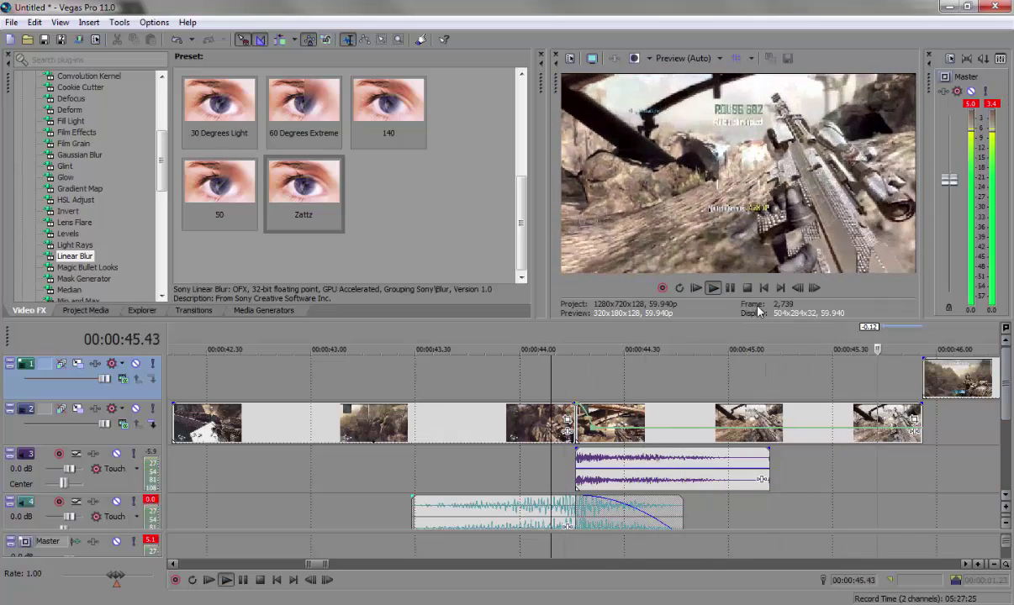
key("space")
- Find the music beat near 00:00:45.07 and add a velocity point there, raised to the top of the second clip's envelope
left_click(735, 375)
left_click(749, 380)
left_click_drag(1007, 389, 1007, 452)
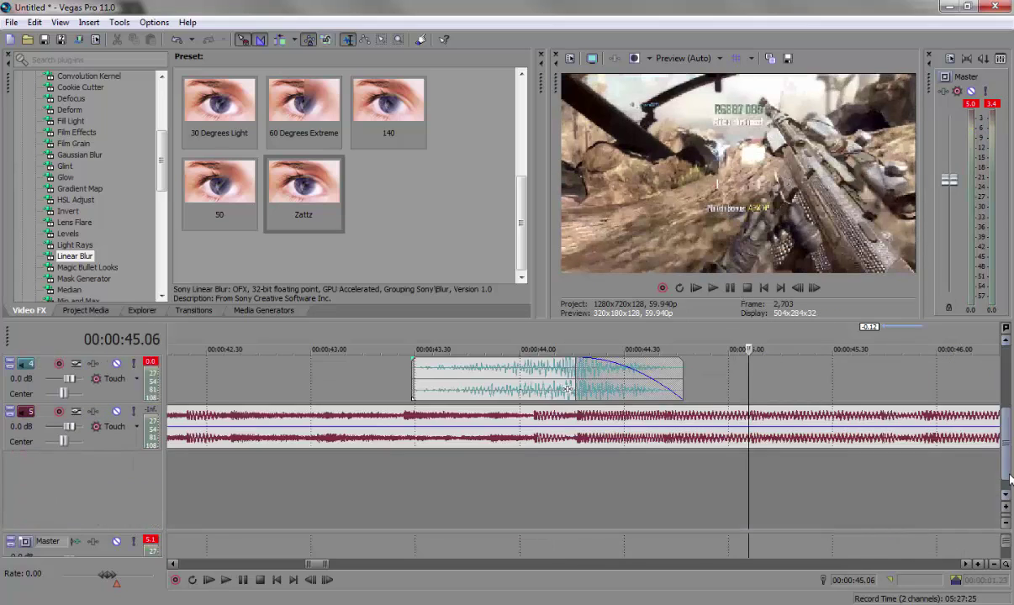
scroll(703, 402, "up", 1)
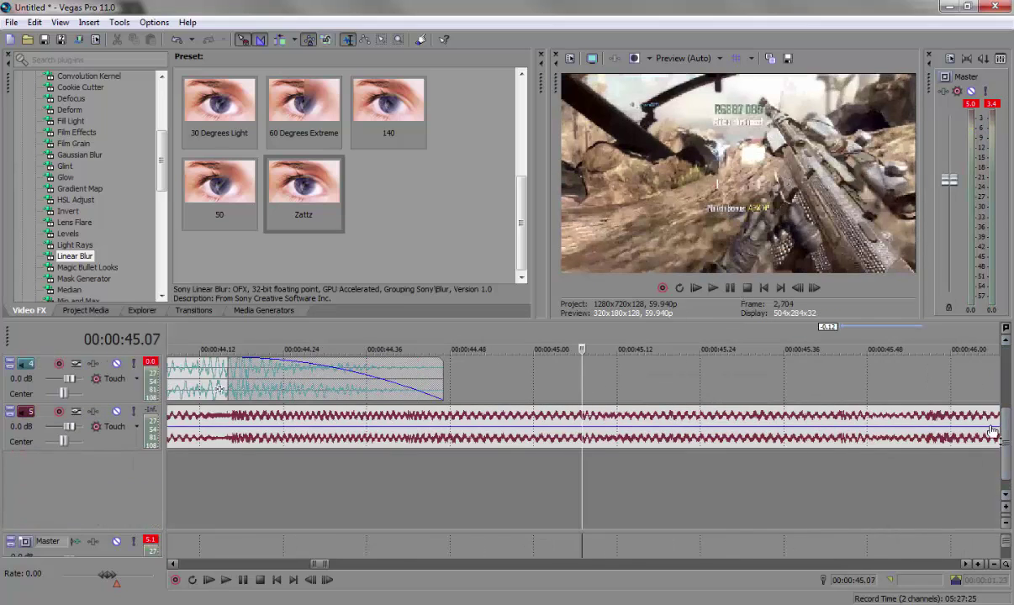
scroll(490, 425, "up", 3)
right_click(576, 432)
left_click(593, 433)
left_click_drag(582, 431, 582, 395)
- Add a velocity point at 00:00:45.02, lower it to the slow section's level and change the fade type of the rising segment
left_click(798, 288)
left_click(798, 287)
left_click(798, 287)
left_click(797, 288)
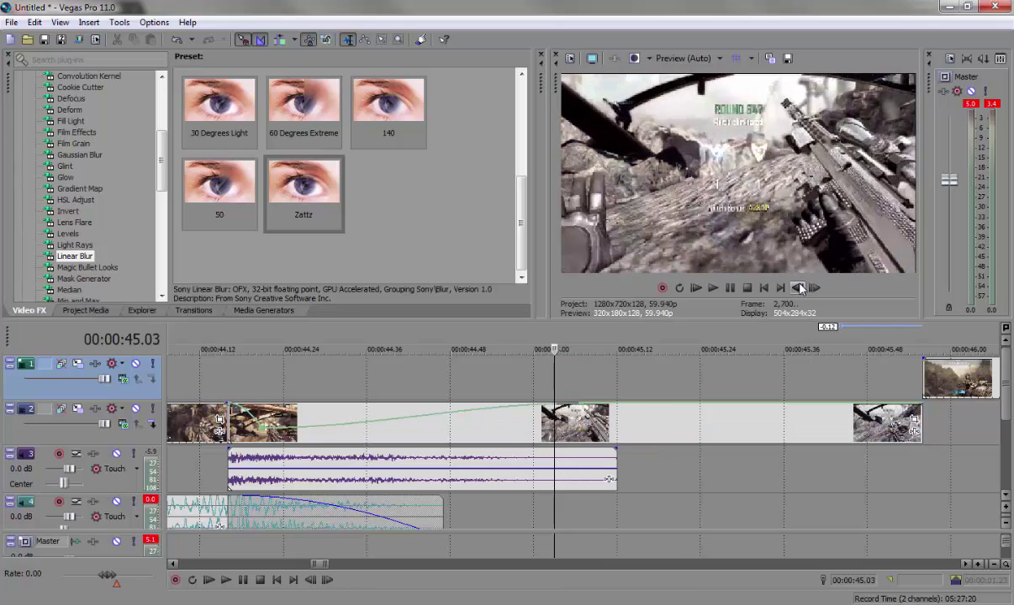
right_click(554, 404)
left_click(568, 412)
left_click_drag(549, 404, 548, 414)
right_click(548, 418)
left_click(556, 235)
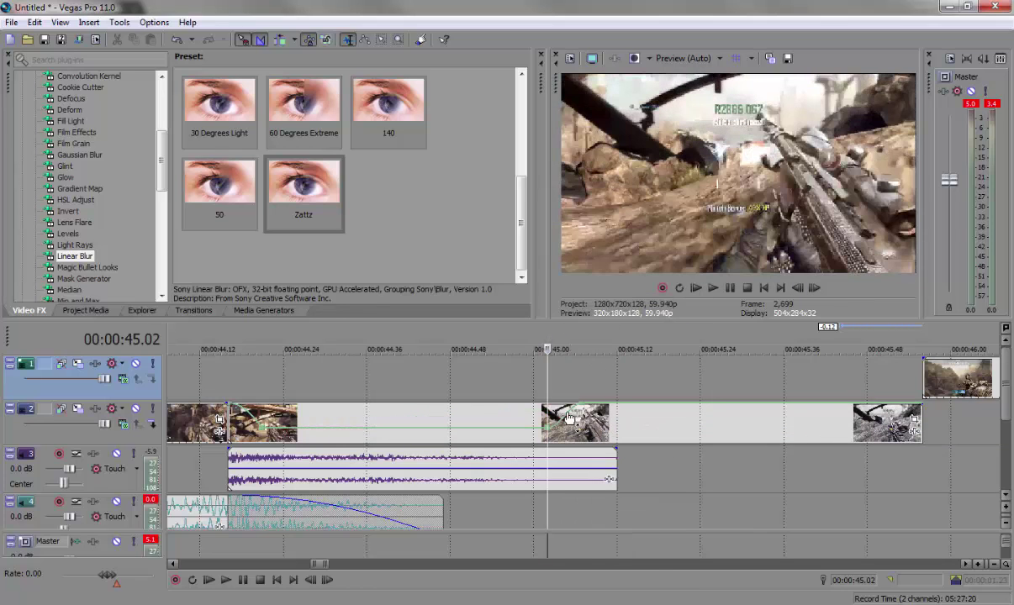
right_click(570, 418)
left_click(593, 455)
- Add a velocity point at 00:00:45.12 on the second clip, five frames after the peak, and set it to 50%
left_click(582, 422)
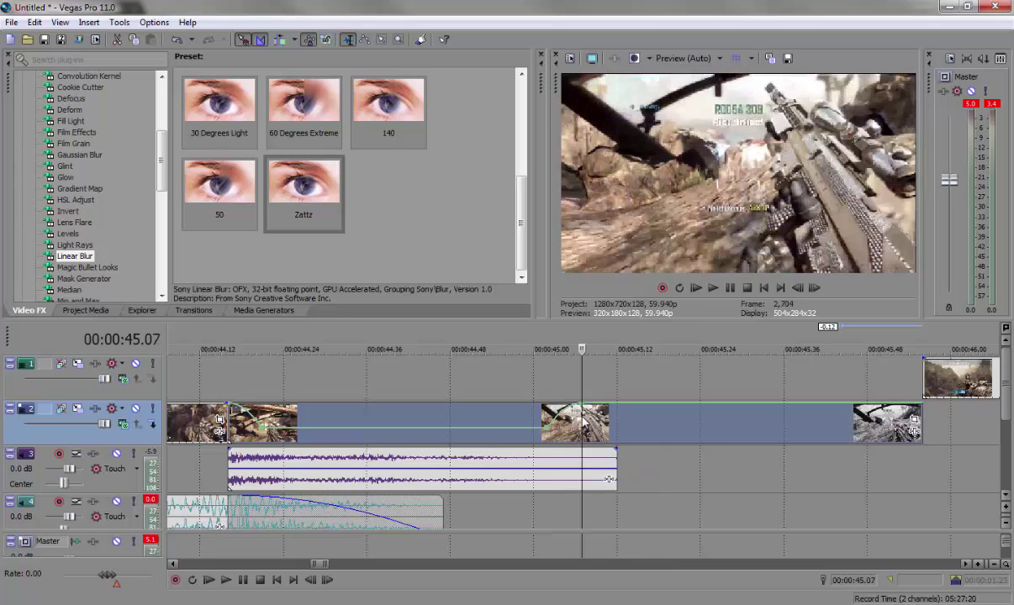
left_click(815, 288)
left_click(816, 288)
left_click(816, 289)
left_click(816, 288)
left_click(816, 288)
left_click_drag(618, 409, 620, 415)
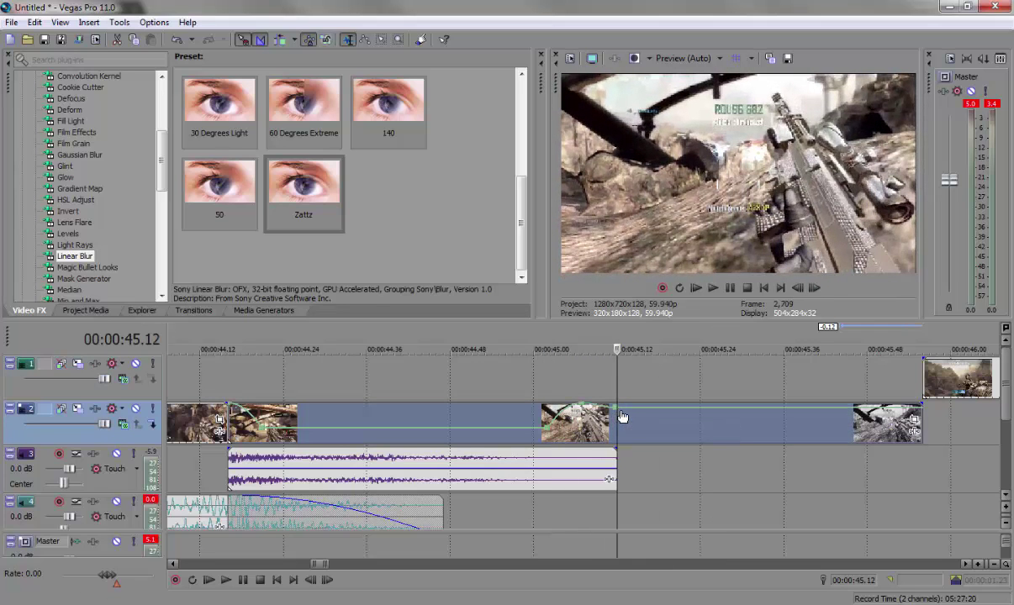
right_click(618, 409)
left_click(672, 238)
type("50")
key("Return")
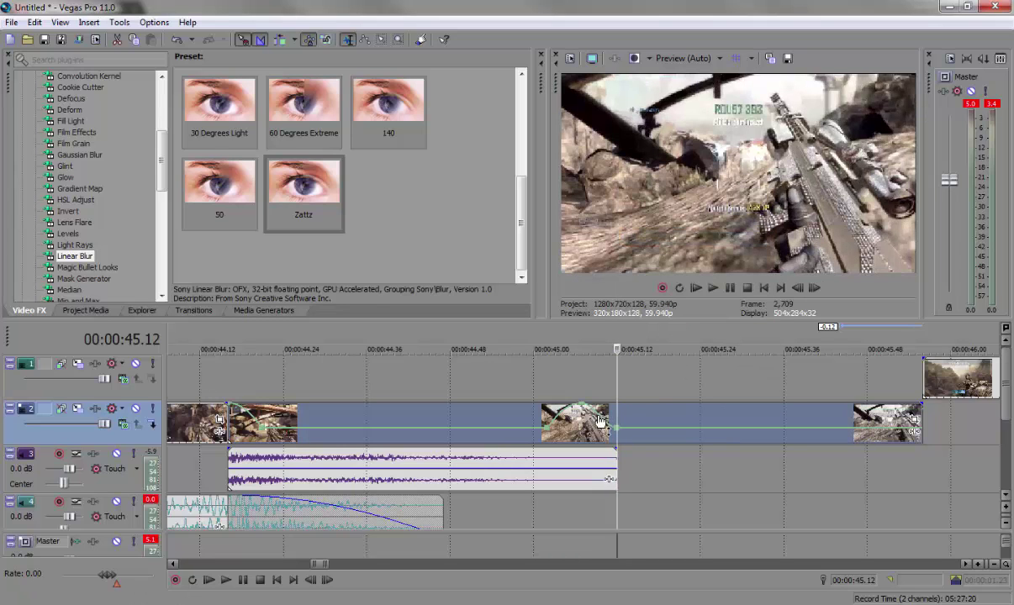
- Change the fade type of the segment falling from the velocity peak and put the playhead back at 00:00:45.02
right_click(600, 416)
left_click(625, 474)
left_click(548, 366)
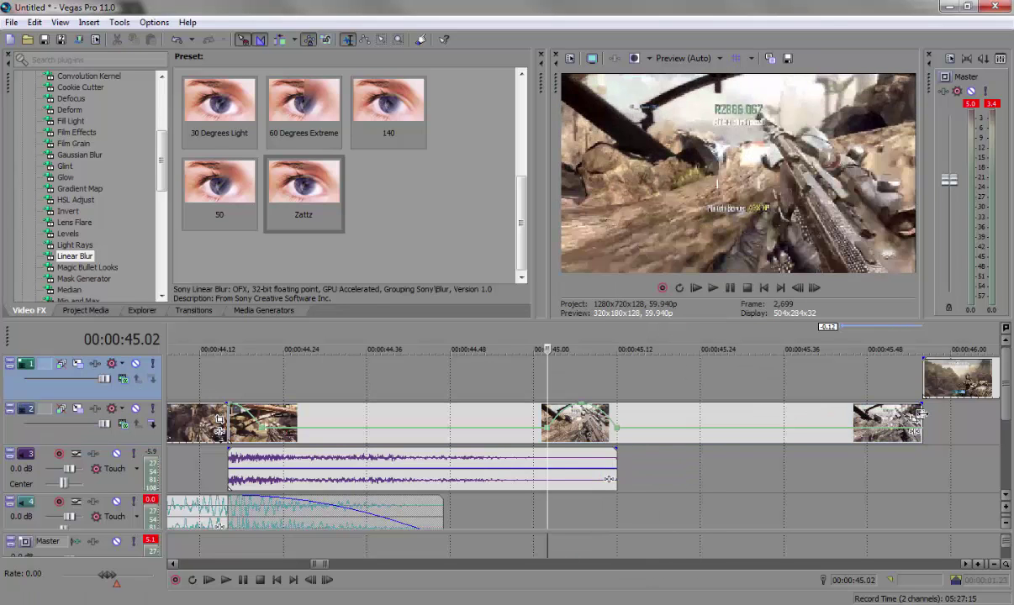
- Add a velocity point at the end of the second clip and raise it to the top of the envelope
left_click(921, 415)
right_click(898, 427)
left_click(904, 433)
left_click_drag(900, 429, 936, 377)
- Add a velocity point at 00:00:45.51, lower it to the slow section's level and apply Fast Fade to the rising segment
left_click(800, 289)
left_click(800, 290)
left_click(799, 289)
left_click(800, 289)
left_click(800, 289)
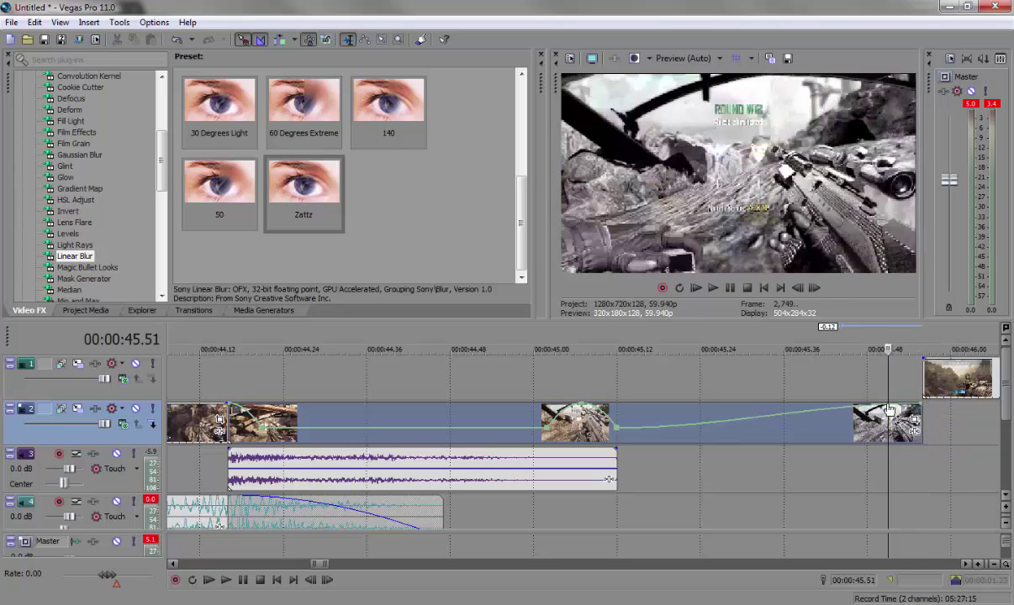
right_click(887, 407)
left_click(890, 410)
right_click(889, 410)
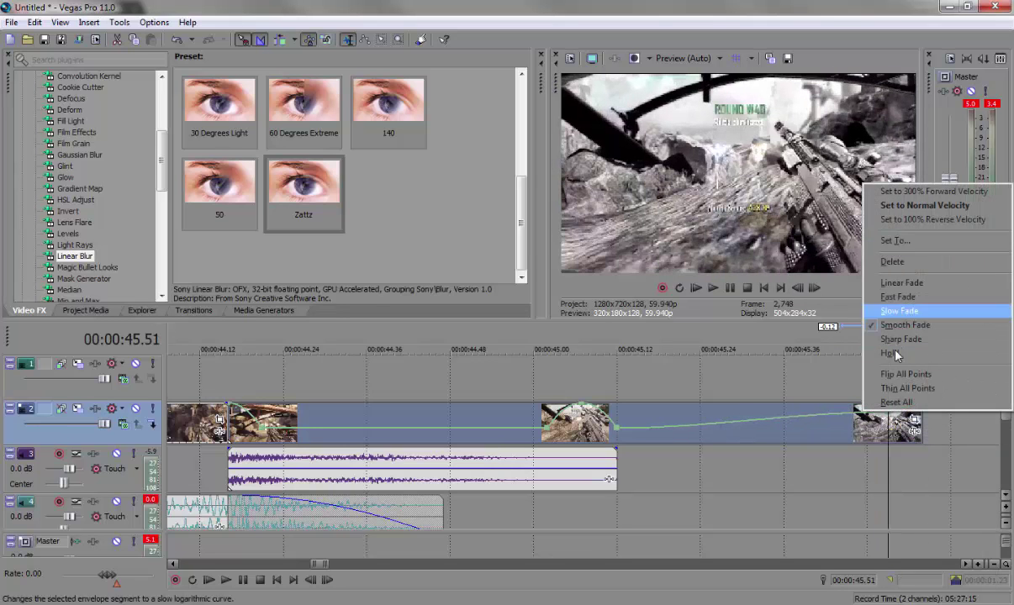
left_click(896, 311)
right_click(894, 419)
left_click(904, 245)
right_click(903, 422)
left_click(928, 464)
- Play back the second clip's velocity changes and compare their timing with the music waveform
left_click(556, 385)
scroll(562, 385, "down", 2)
left_click_drag(572, 383, 404, 360)
key("space")
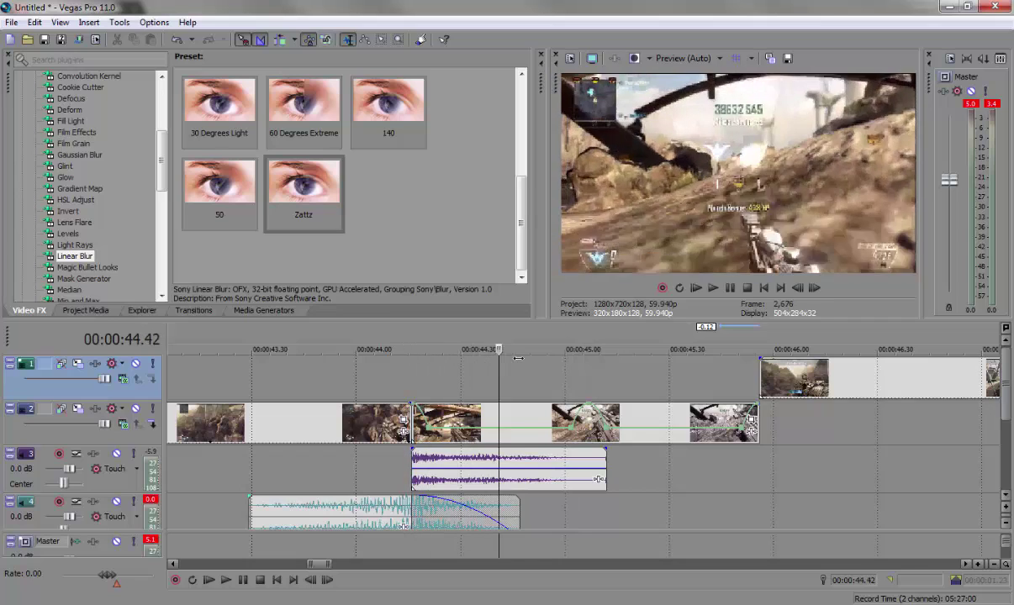
left_click_drag(761, 354, 693, 363)
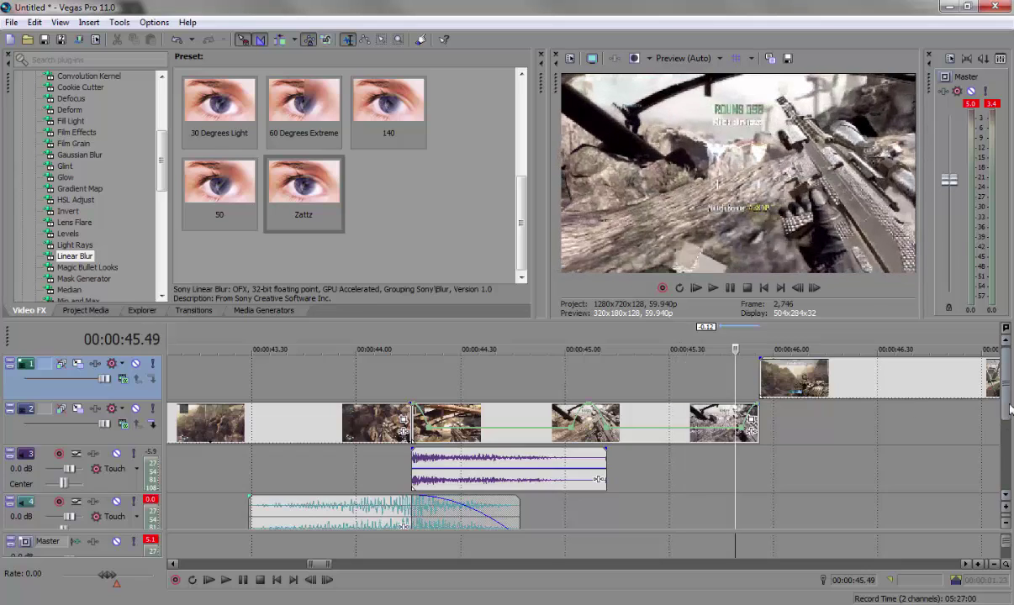
scroll(792, 455, "down", 2)
left_click(719, 443)
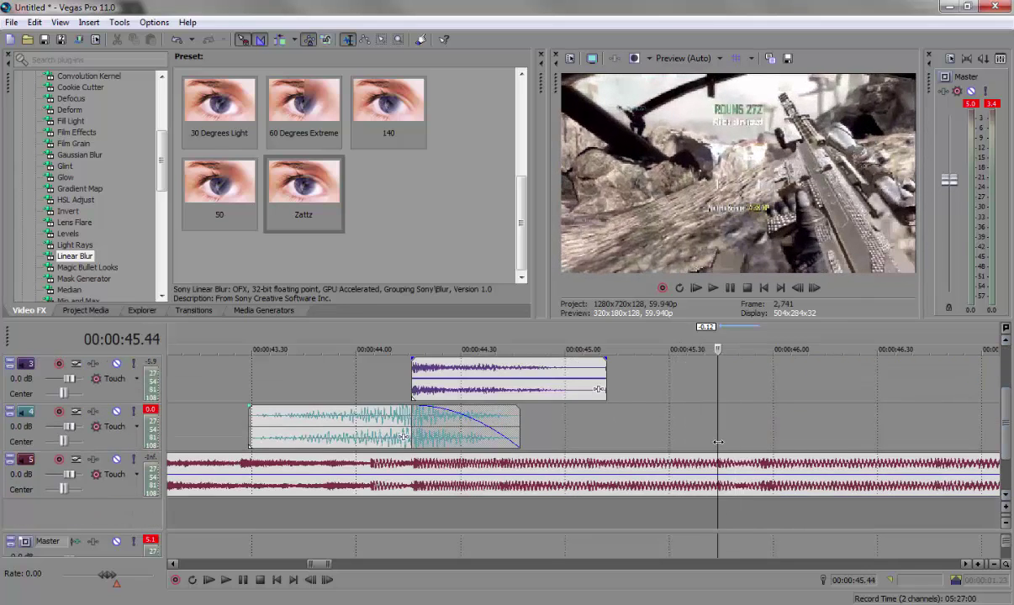
left_click_drag(718, 442, 406, 441)
scroll(405, 440, "down", 3)
left_click_drag(1006, 402, 1002, 362)
- Place the playhead at 00:00:45.56, the start of the third clip, and insert a velocity envelope on that clip
left_click_drag(577, 387, 713, 391)
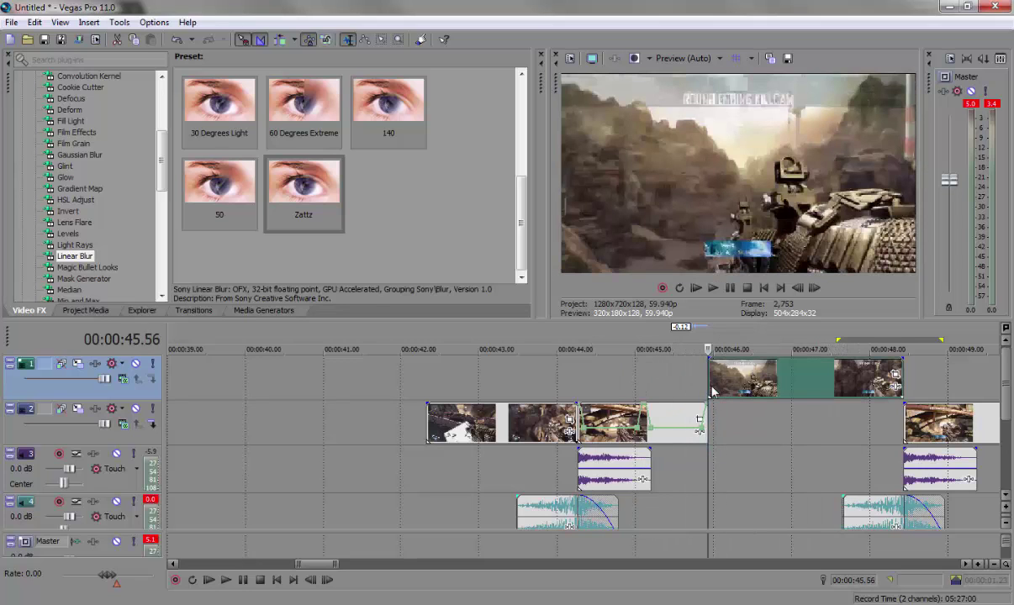
right_click(708, 384)
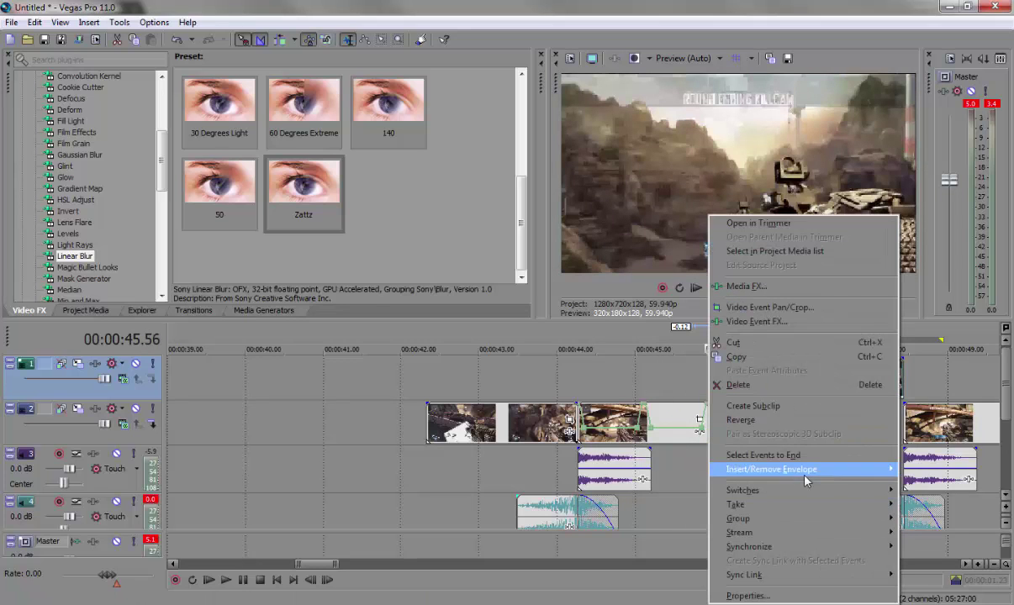
mouse_move(807, 468)
left_click(913, 469)
- Add a velocity point at 00:00:46.01, five frames into the third clip, and lower it to a slow-motion level
scroll(708, 380, "up", 2)
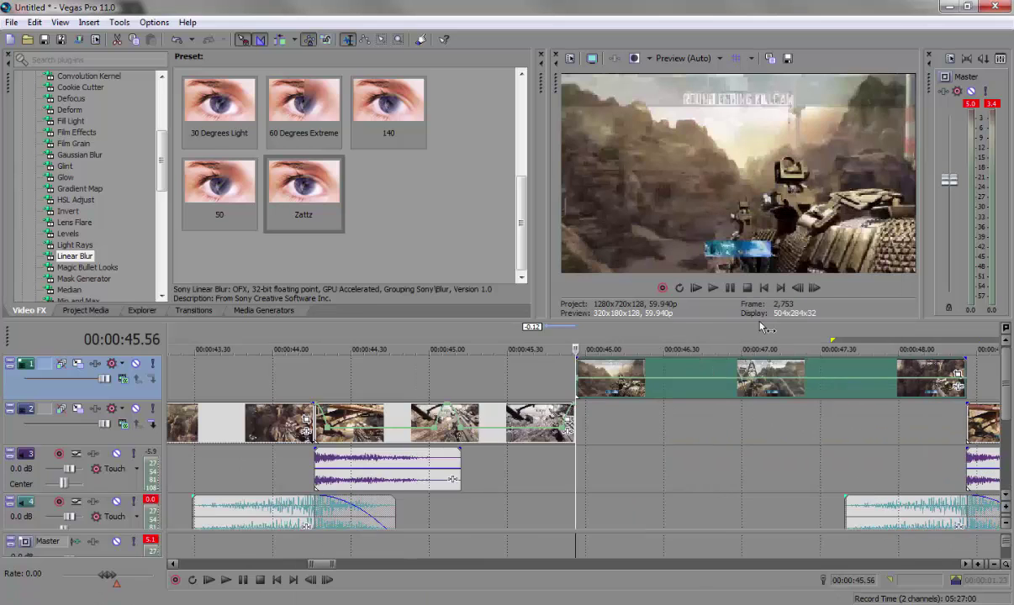
left_click(813, 288)
left_click(813, 289)
left_click(813, 289)
left_click(813, 290)
left_click(813, 289)
scroll(533, 428, "up", 2)
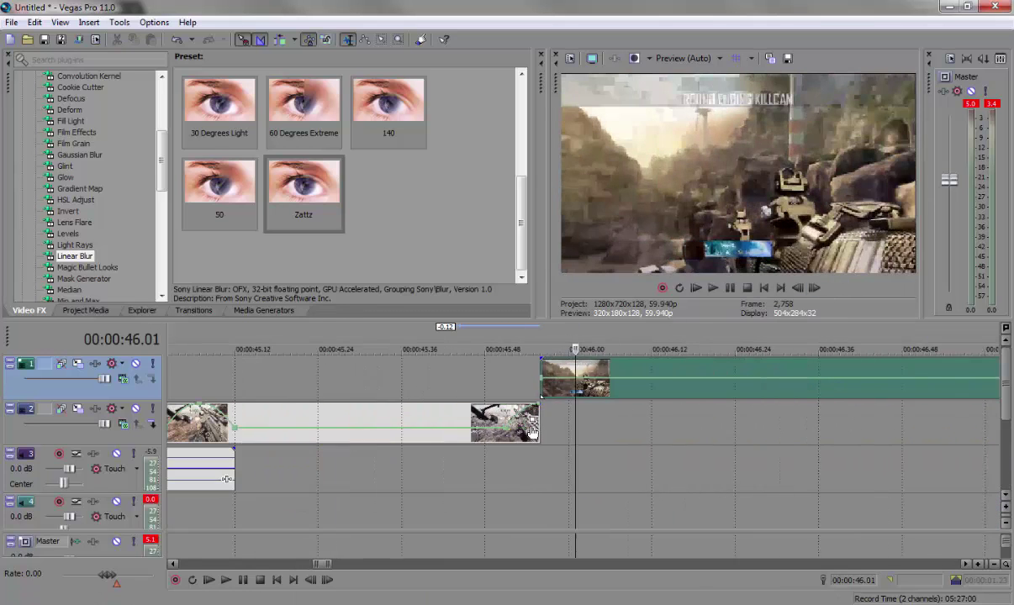
right_click(565, 380)
left_click(584, 385)
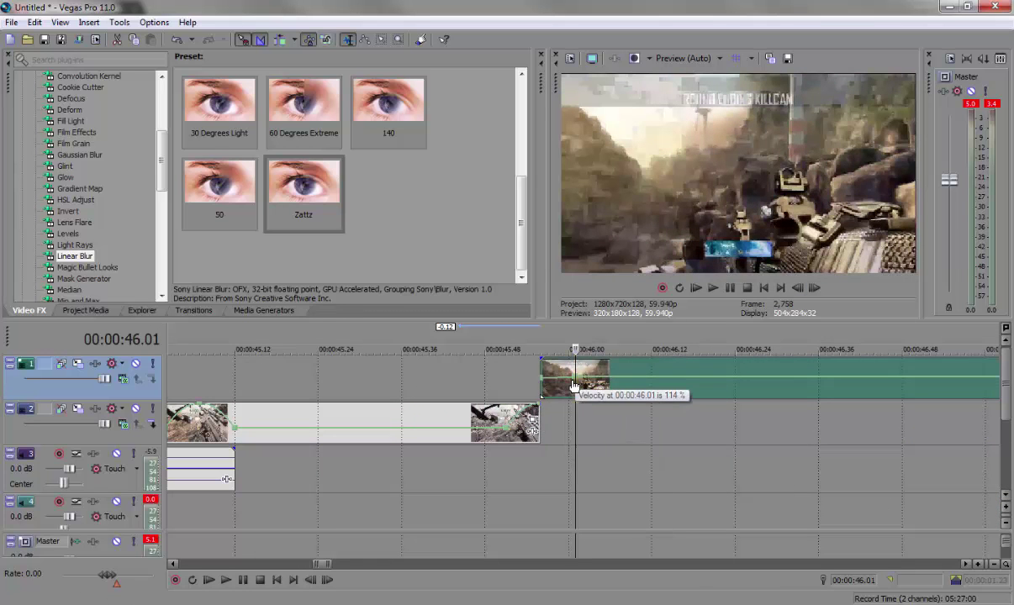
right_click(575, 378)
left_click(602, 208)
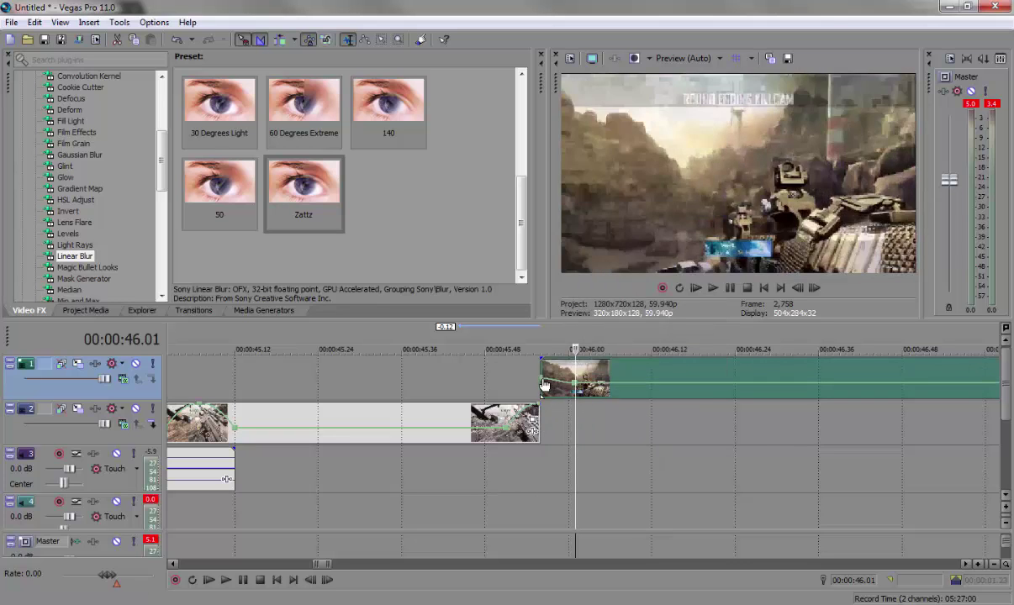
- Raise the third clip's starting velocity point to the top and apply Slow Fade to the falling segment
left_click_drag(544, 377, 545, 360)
right_click(558, 369)
left_click(618, 426)
- Find the music beat at 00:00:46.47 and add a velocity point there on the third clip, raised to the top
scroll(344, 512, "down", 2)
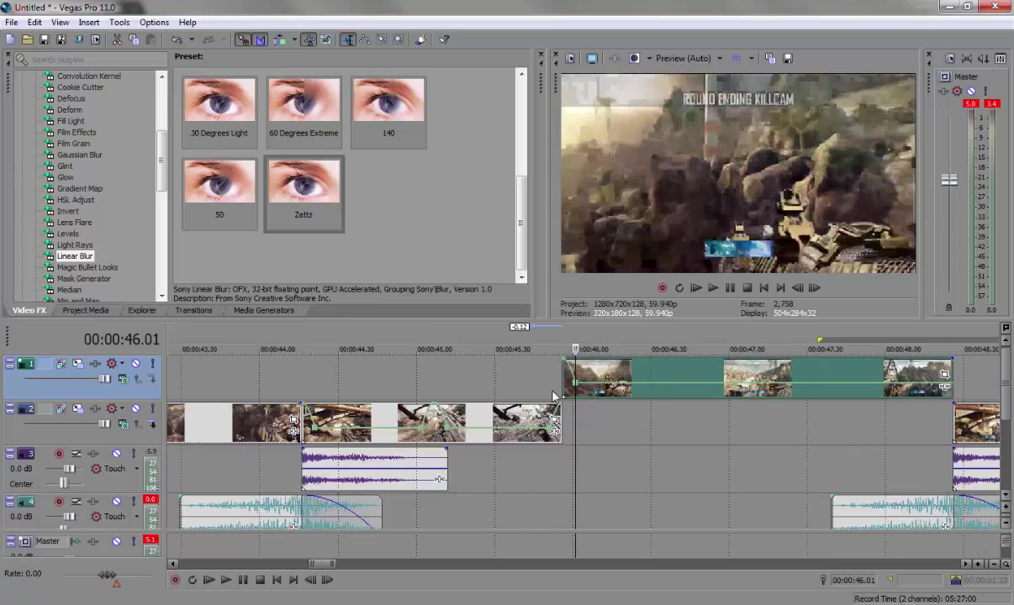
left_click(554, 392)
left_click(713, 288)
left_click(729, 288)
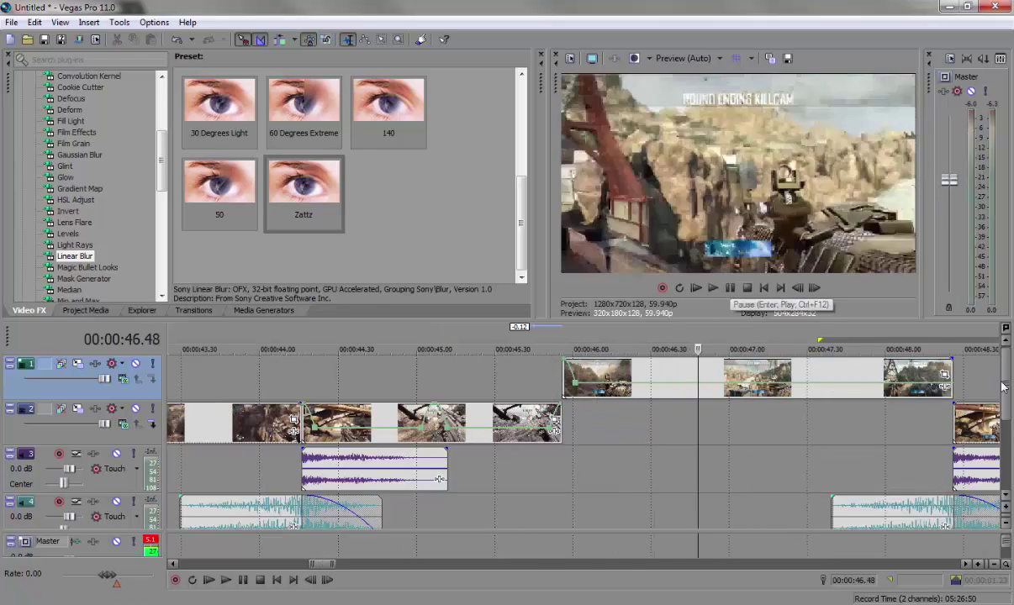
left_click_drag(1005, 380, 1006, 449)
scroll(703, 459, "up", 2)
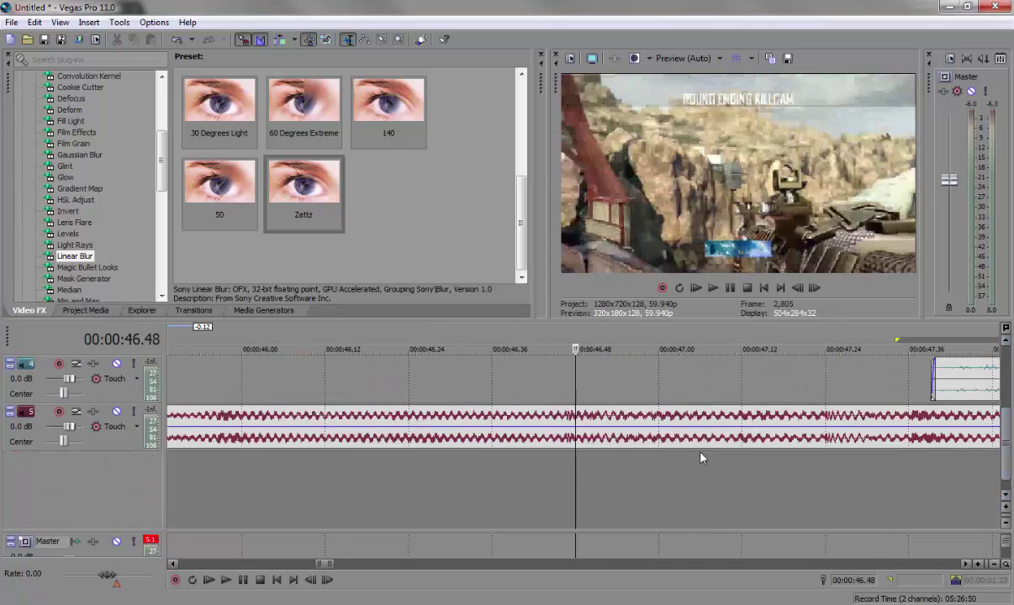
left_click(570, 389)
scroll(1002, 429, "up", 3)
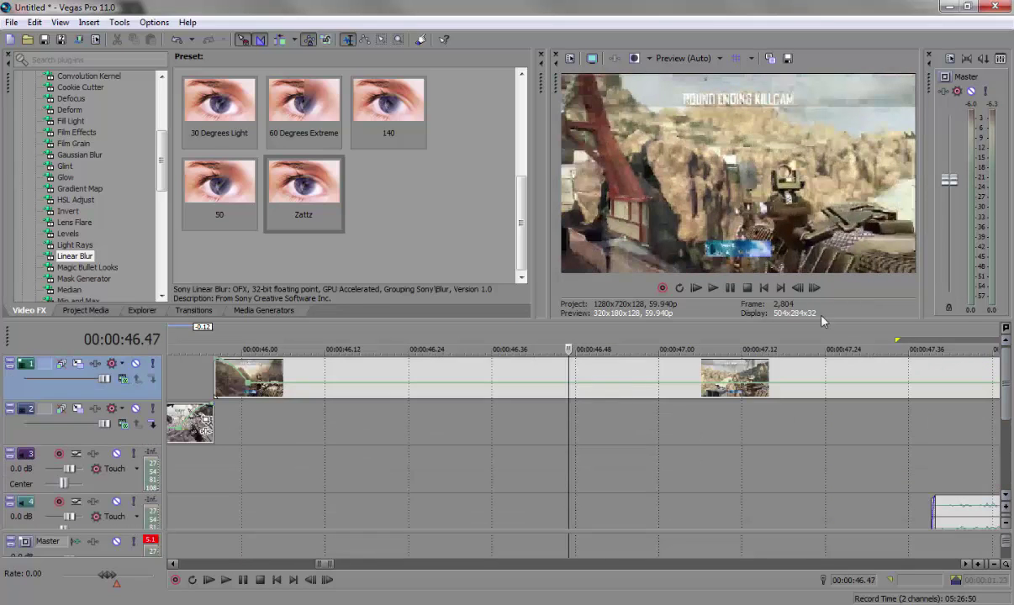
double_click(566, 384)
left_click_drag(566, 385, 568, 358)
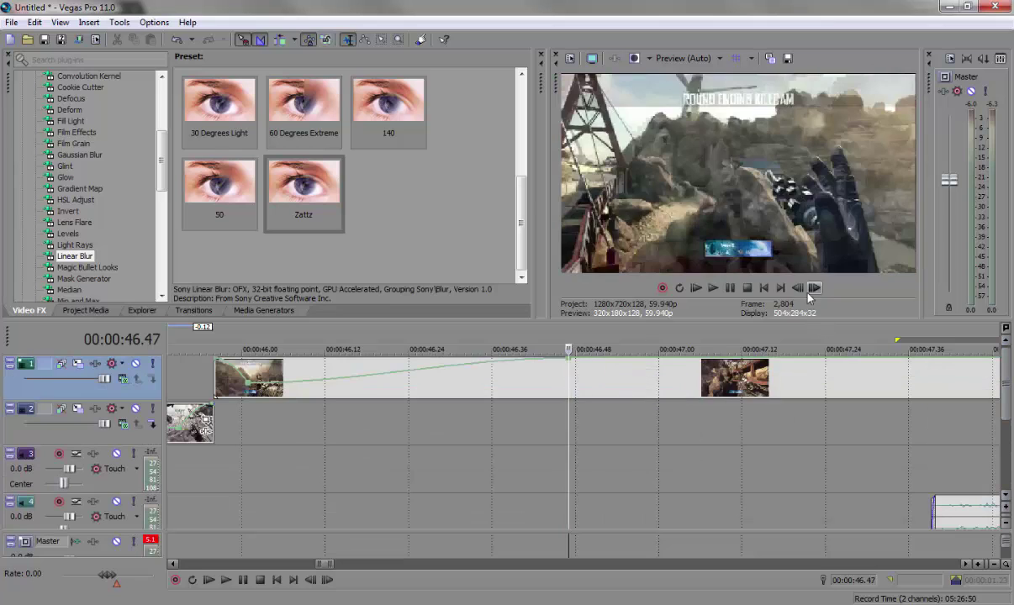
- Add a velocity point at 00:00:46.42, set it to 52% and apply Fast Fade to the segment rising to the peak
left_click(798, 288)
right_click(540, 368)
left_click(572, 368)
right_click(534, 363)
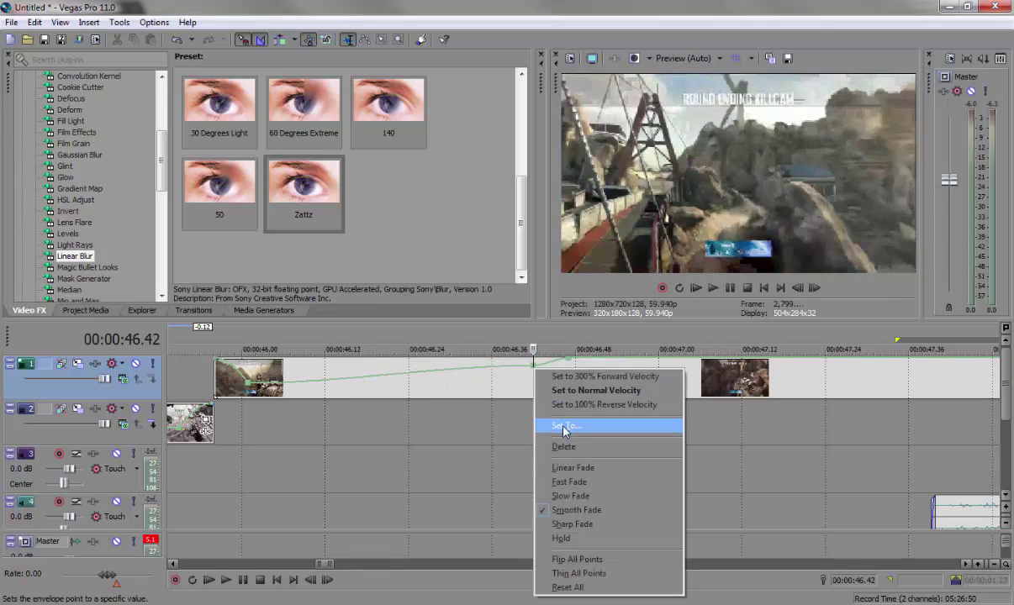
left_click(555, 401)
type("52")
key("Return")
right_click(552, 371)
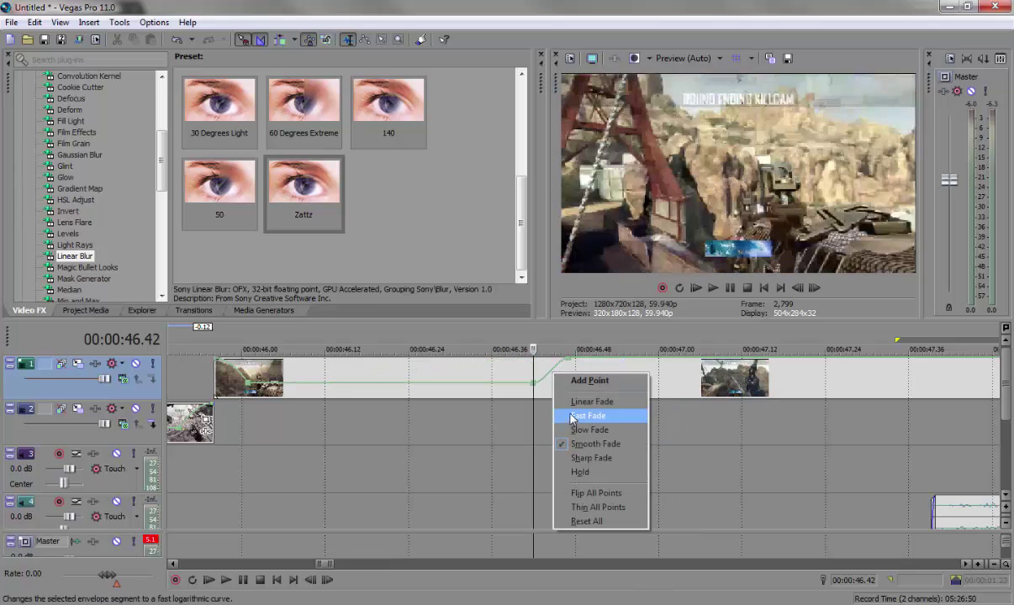
left_click(589, 416)
- Add a velocity point at 00:00:46.52, set it to 52% and apply Slow Fade to the segment falling from the peak
left_click(566, 383)
left_click(815, 288)
left_click(815, 287)
left_click(815, 287)
left_click(815, 288)
left_click(815, 287)
double_click(605, 363)
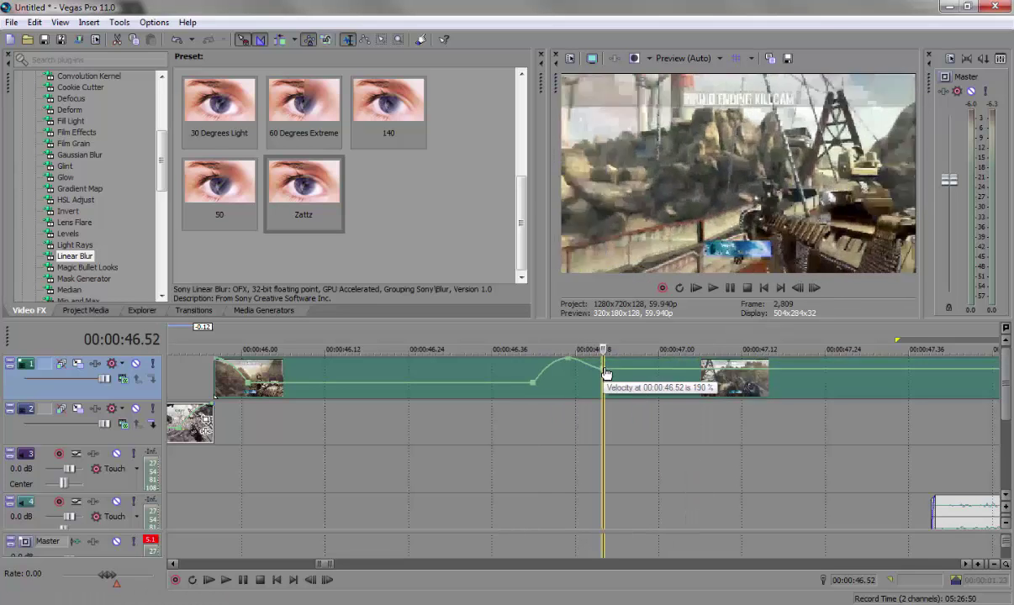
right_click(607, 377)
left_click(627, 424)
type("512")
key("Return")
right_click(588, 376)
left_click(632, 428)
- Play the third clip to find the next beat and add a velocity point at 00:00:47.24, raised to the top
left_click(212, 471)
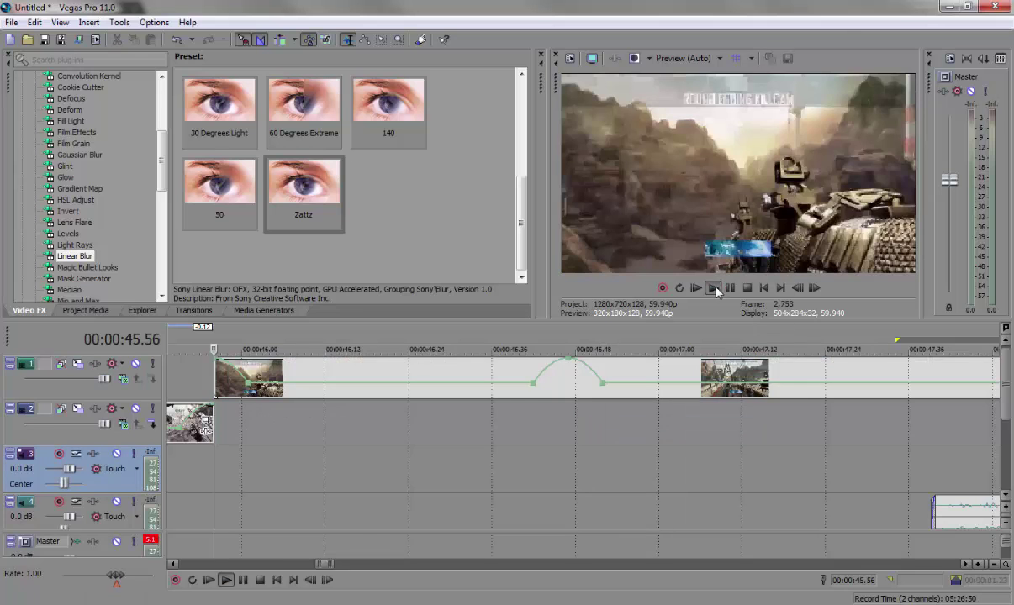
left_click(730, 287)
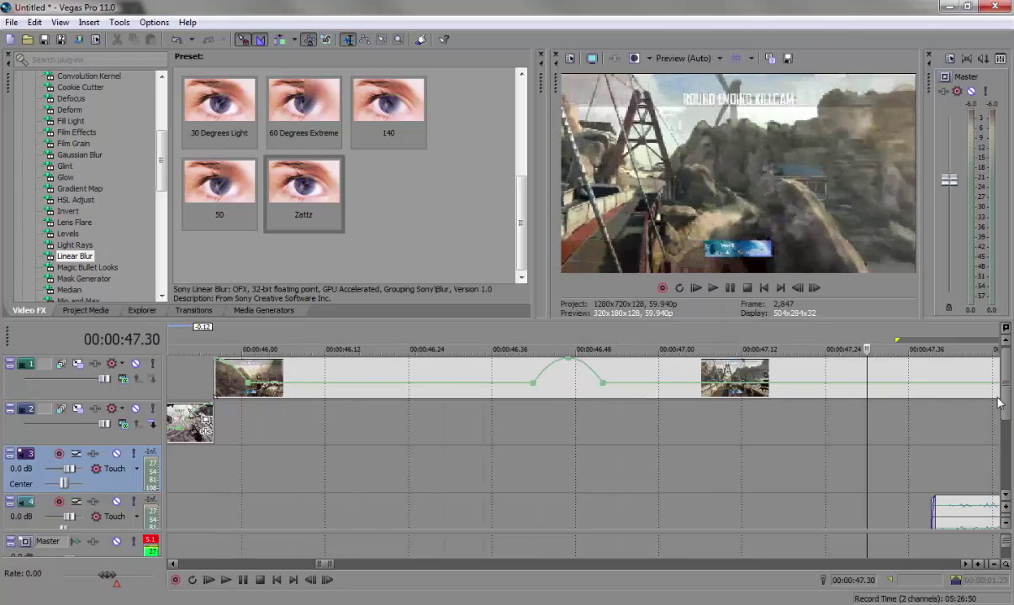
left_click(1007, 445)
left_click_drag(867, 384, 826, 383)
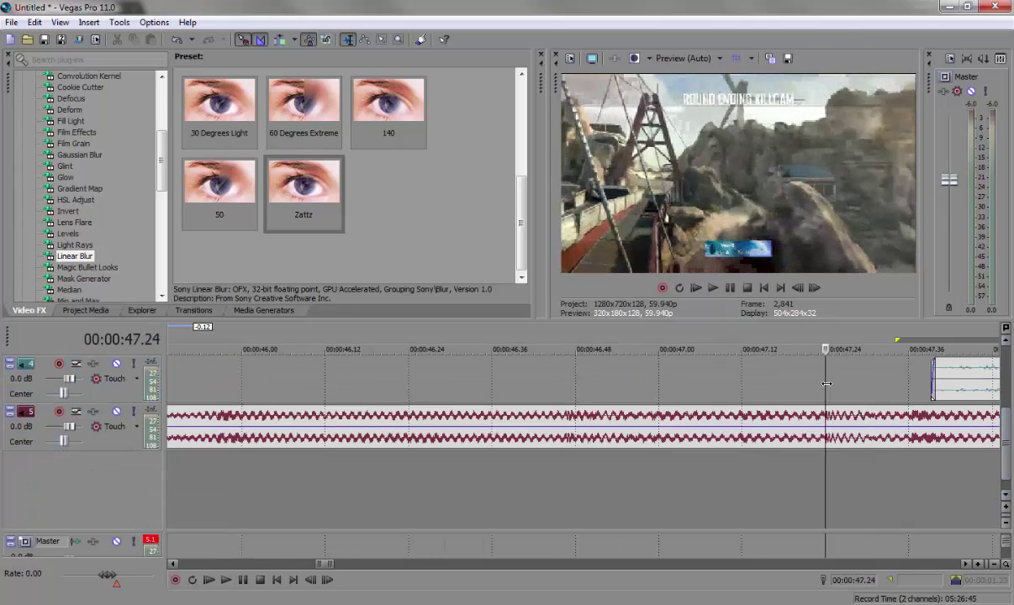
left_click_drag(1004, 435, 1004, 370)
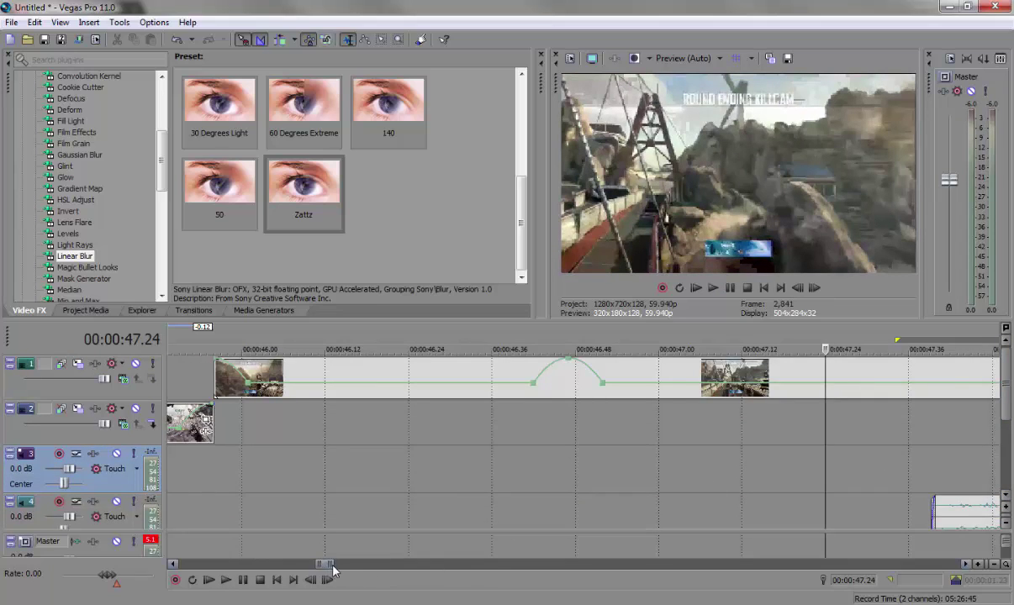
left_click_drag(333, 566, 326, 566)
right_click(524, 392)
left_click(548, 396)
left_click_drag(525, 385, 528, 357)
- Add a velocity point at 00:00:47.19, lower it to the slow section's level and apply Fast Fade to the rising segment
left_click(798, 289)
left_click(798, 289)
left_click(798, 288)
left_click(798, 288)
left_click(798, 289)
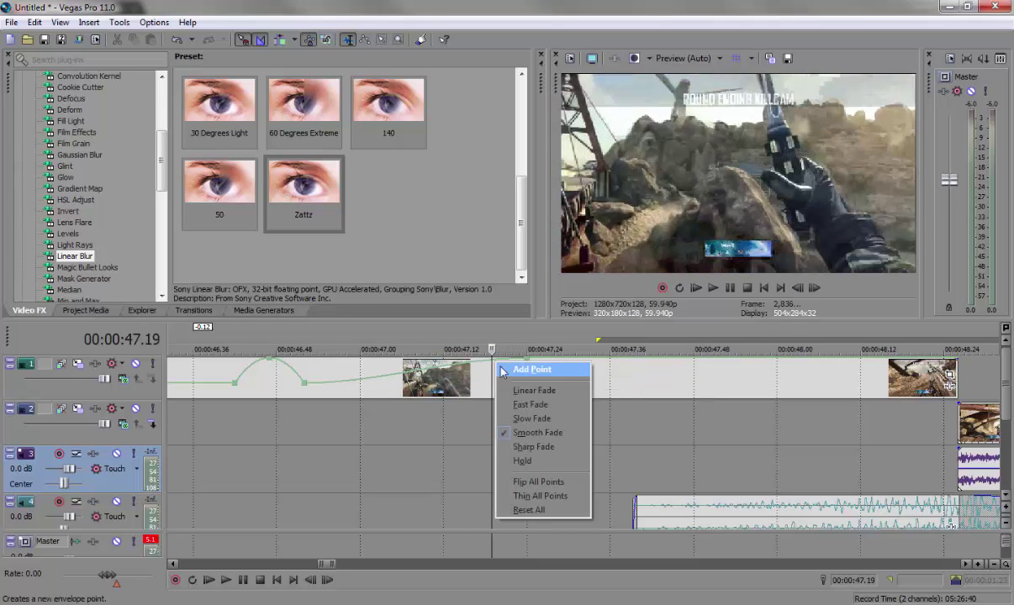
right_click(497, 362)
left_click(503, 366)
right_click(495, 374)
left_click(526, 424)
right_click(507, 378)
left_click(525, 377)
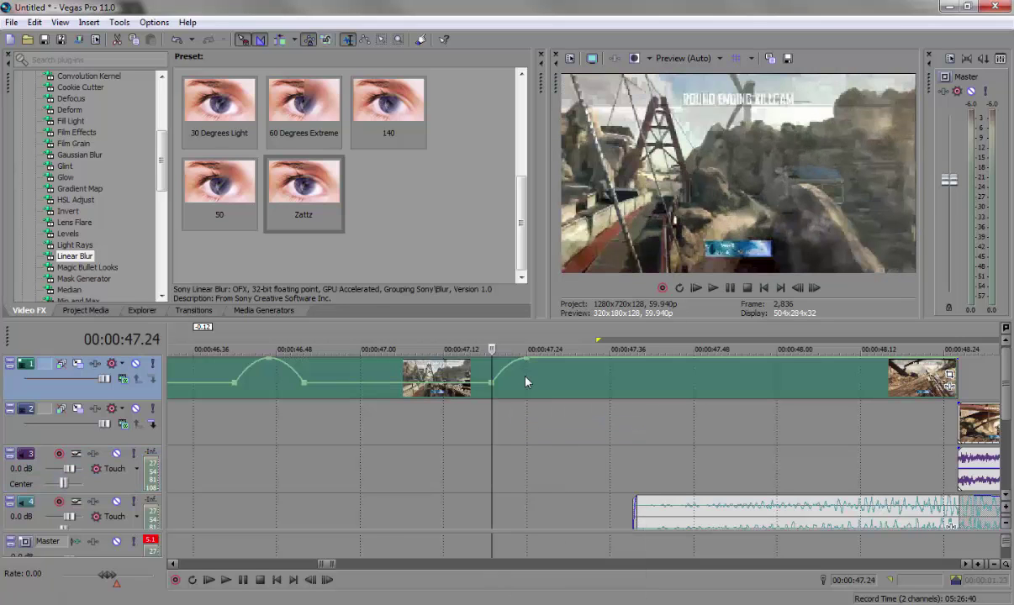
- Add a velocity point at 00:00:47.29, set it to 52% and apply Slow Fade to the segment falling from the second peak
left_click(814, 287)
left_click(814, 288)
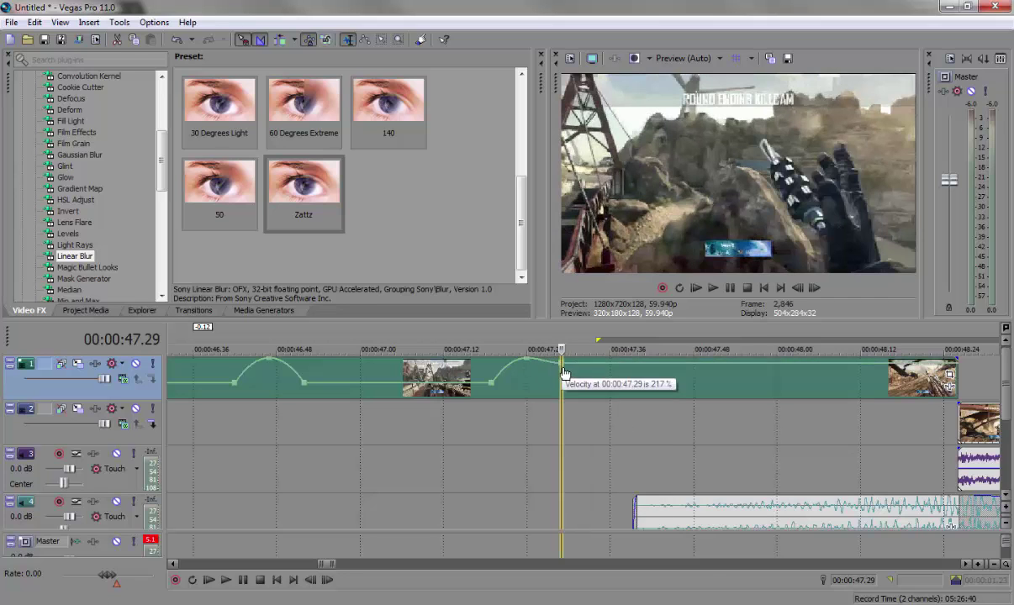
right_click(562, 367)
left_click(593, 426)
key("Return")
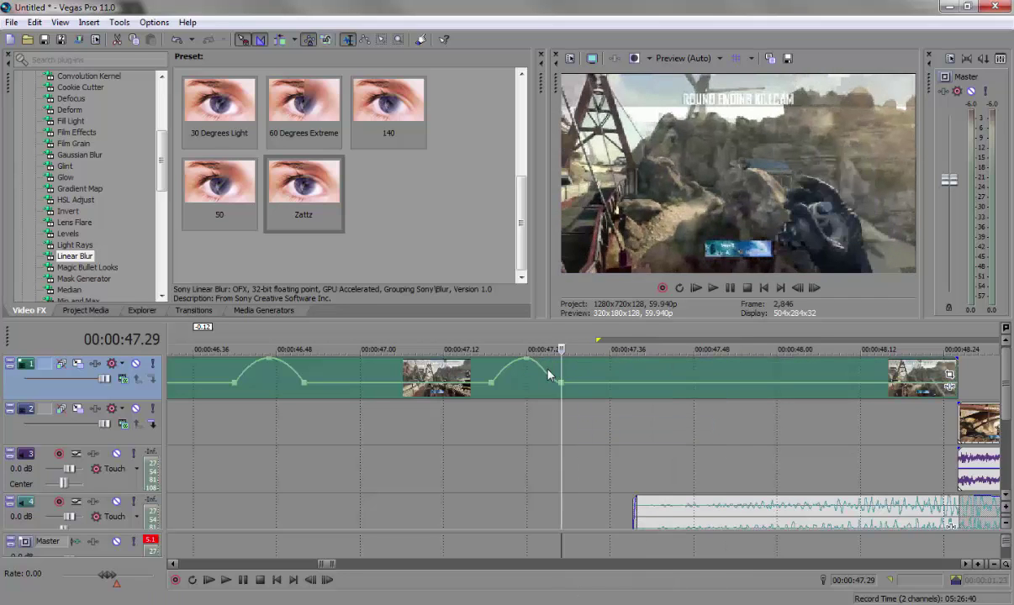
right_click(547, 371)
left_click(575, 429)
- Find the following music beat at 00:00:47.39 and add a velocity point there, raised to the top of the envelope
left_click(457, 426)
left_click(713, 288)
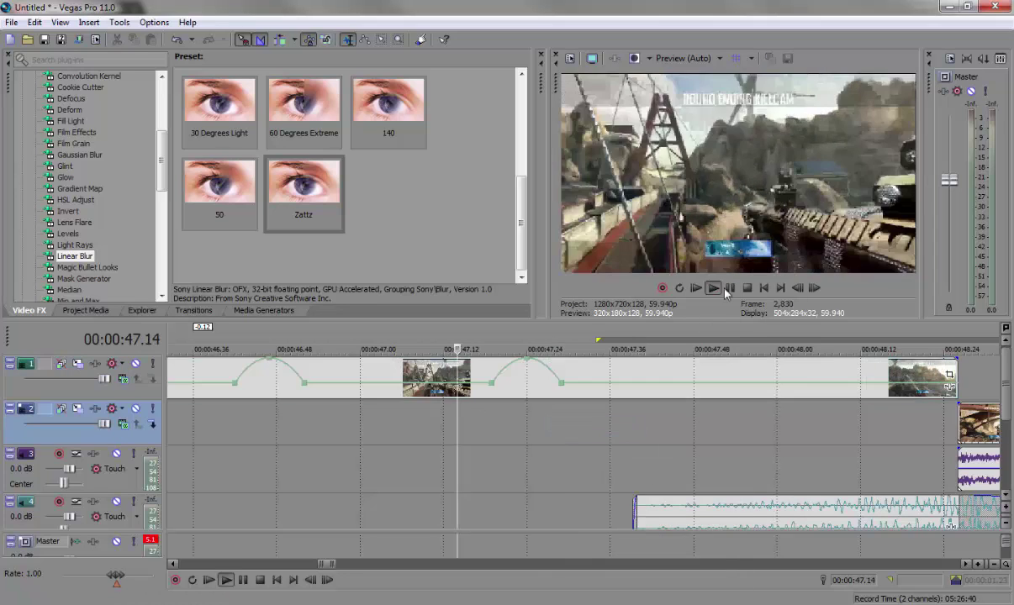
left_click(730, 289)
scroll(1002, 380, "down", 3)
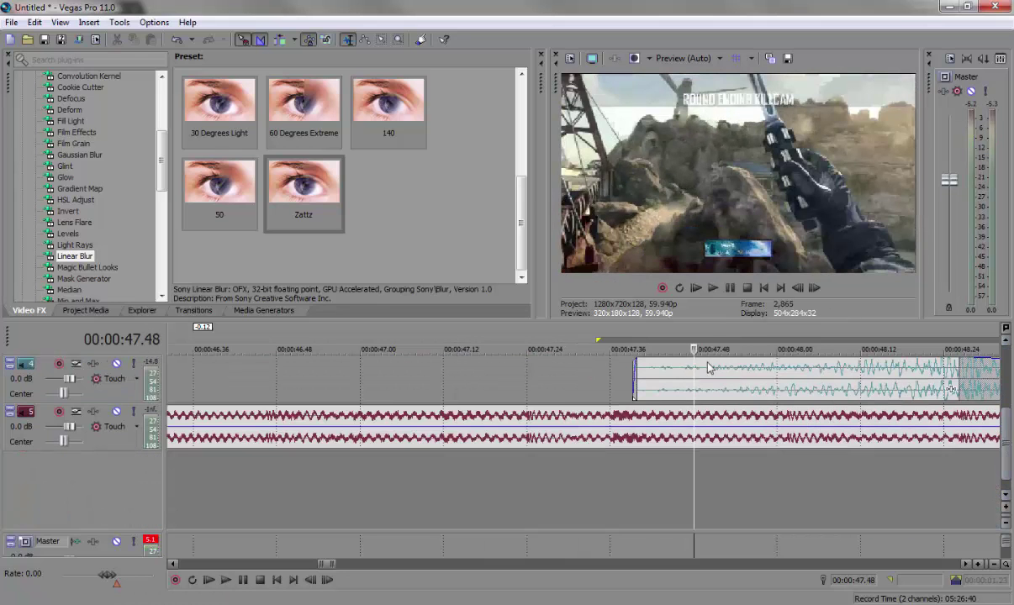
left_click_drag(695, 370, 635, 371)
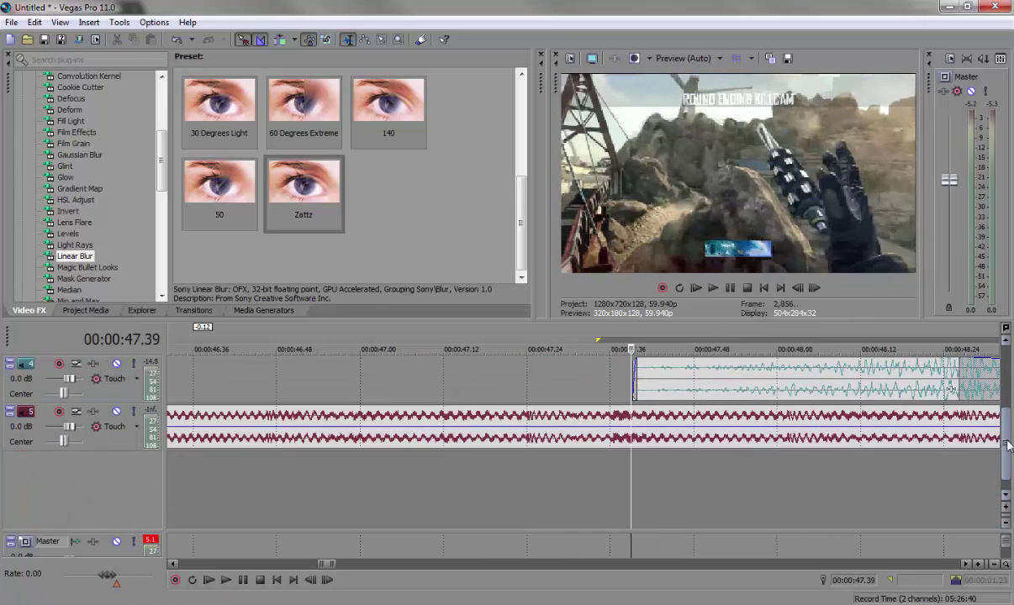
left_click_drag(1006, 446, 1006, 384)
right_click(630, 387)
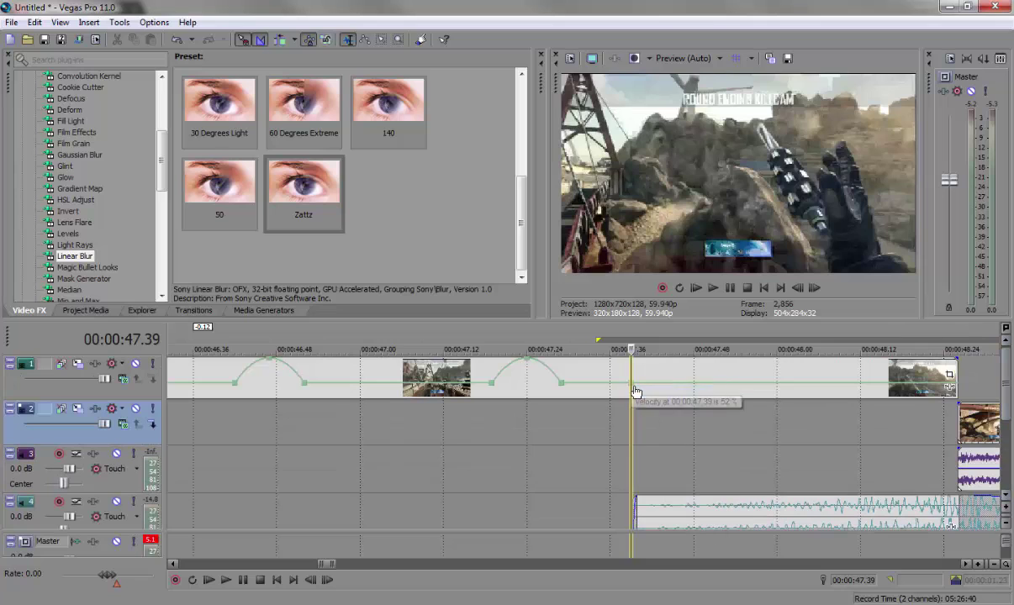
left_click_drag(637, 392, 633, 361)
- Add a velocity point at 00:00:47.34, five frames before the newest peak, and set it to 50%
left_click(799, 291)
left_click(799, 291)
left_click(797, 291)
left_click(796, 291)
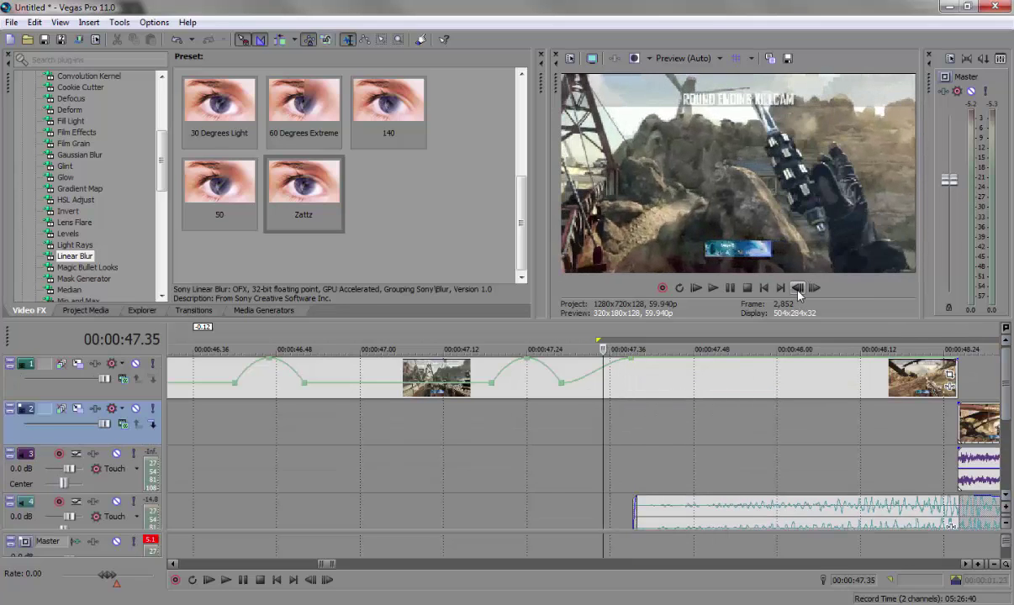
left_click(795, 291)
right_click(608, 375)
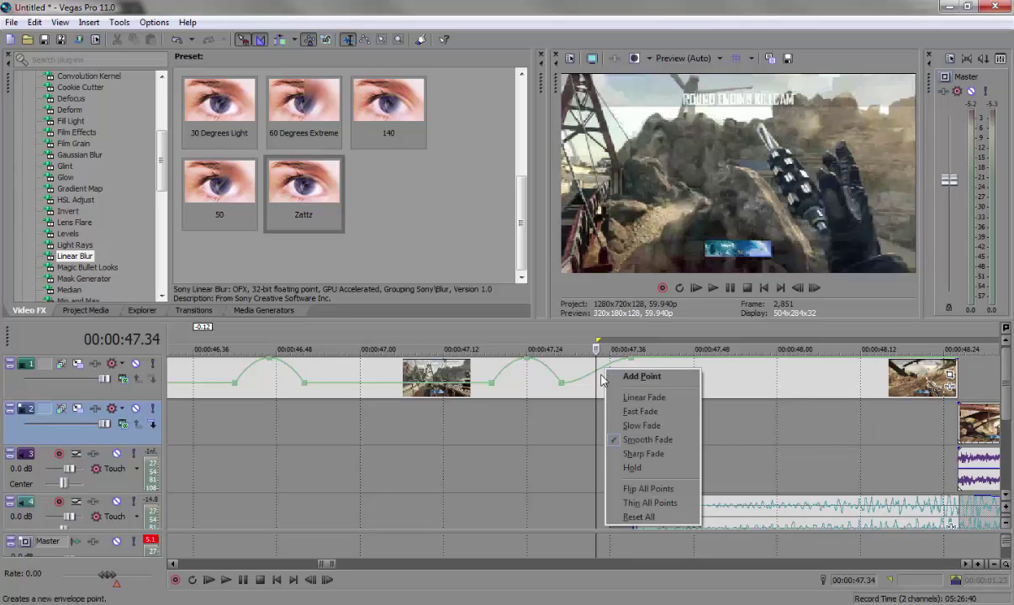
left_click(617, 377)
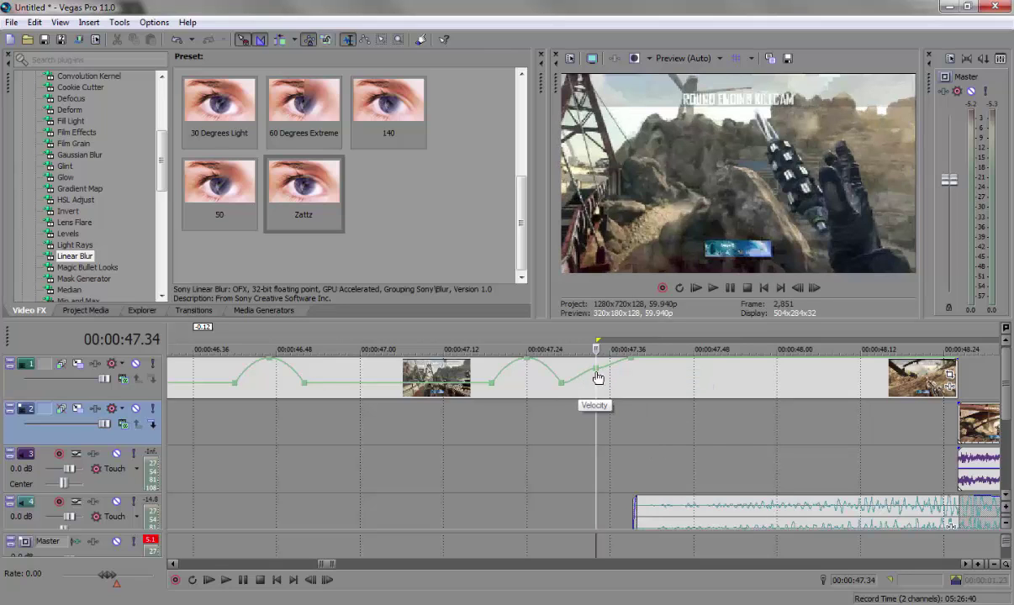
right_click(598, 375)
left_click(632, 426)
type("50")
key("Return")
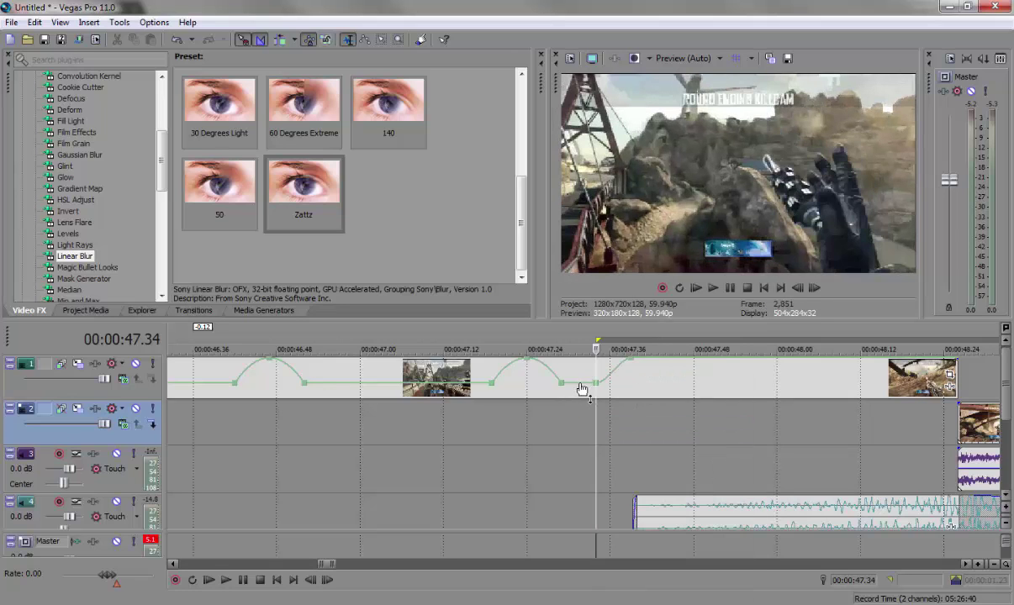
- Apply Fast Fade to the segment rising to the peak at 00:00:47.39 and place the cursor on that peak
right_click(614, 375)
left_click(649, 415)
left_click(631, 374)
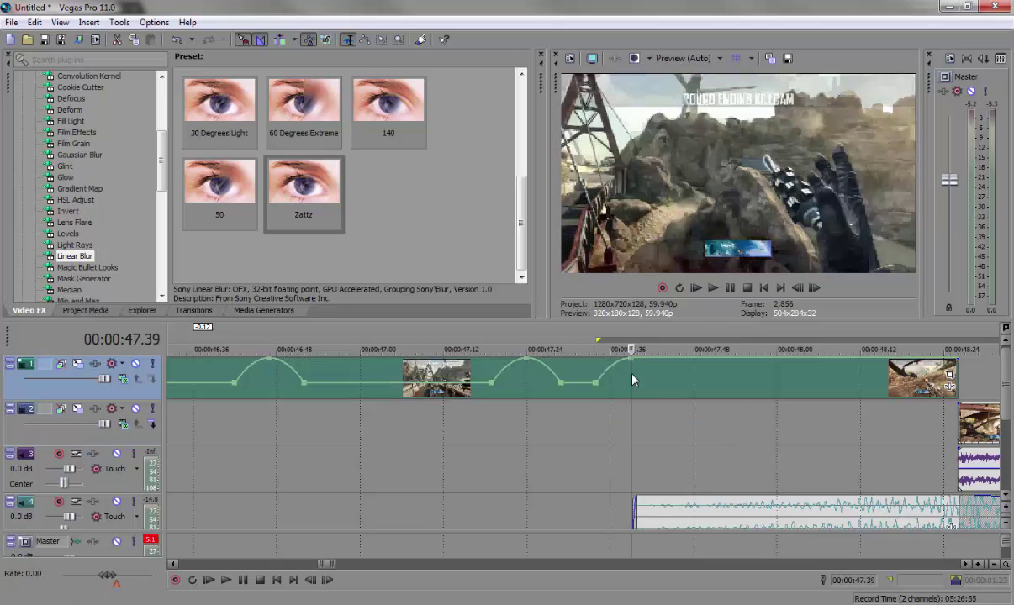
- Add a velocity point at 00:00:47.44, lower it to the slow section's level and apply Slow Fade to the falling segment
left_click(817, 290)
left_click(817, 290)
left_click(817, 291)
left_click(817, 291)
left_click(817, 291)
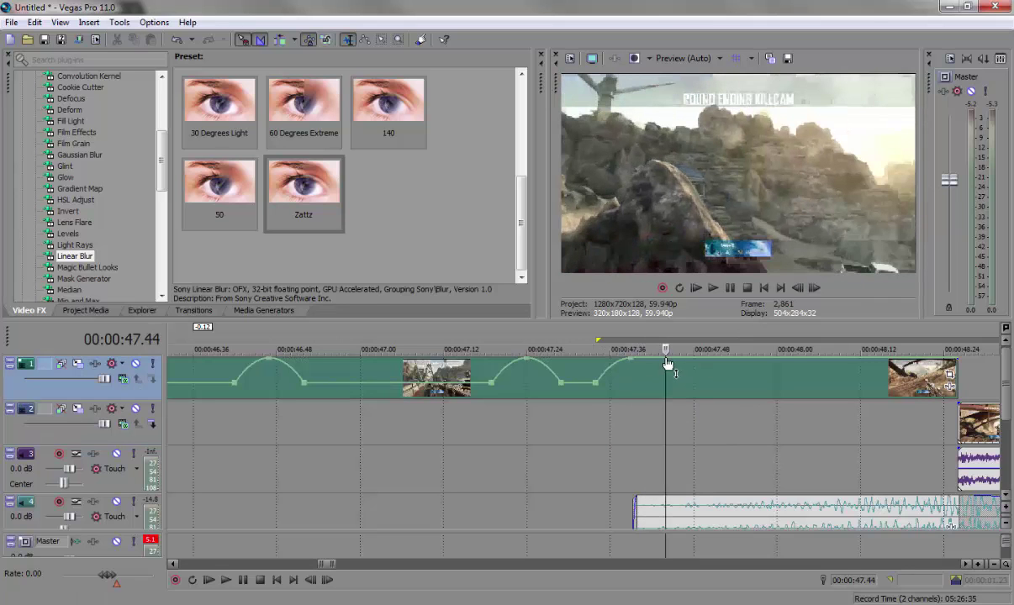
right_click(669, 364)
right_click(667, 374)
left_click(688, 425)
right_click(654, 375)
left_click(664, 430)
- Play back the section containing the newest velocity peak and the cut to the following clip
left_click(539, 433)
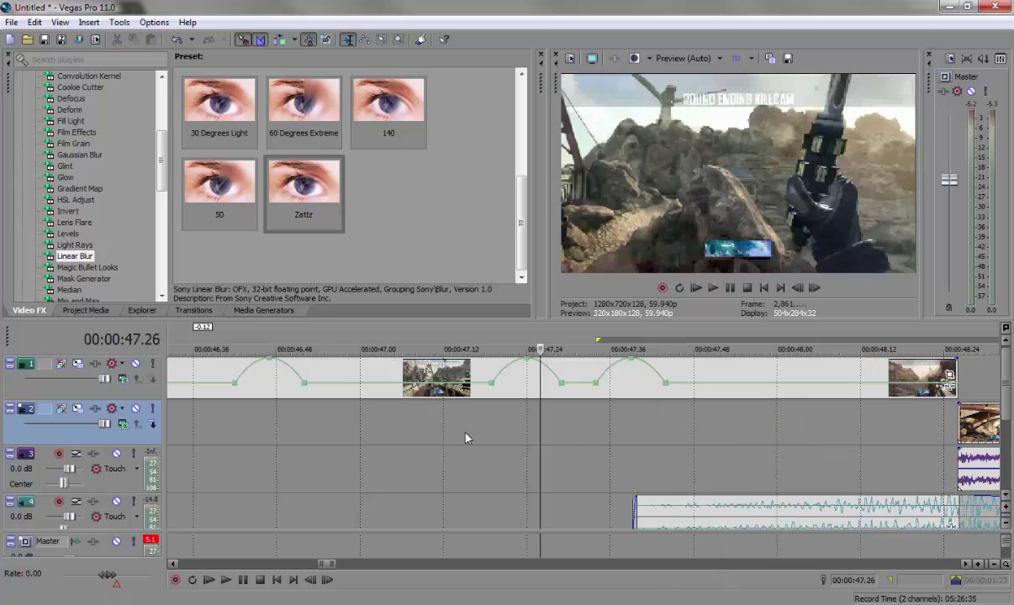
left_click(716, 289)
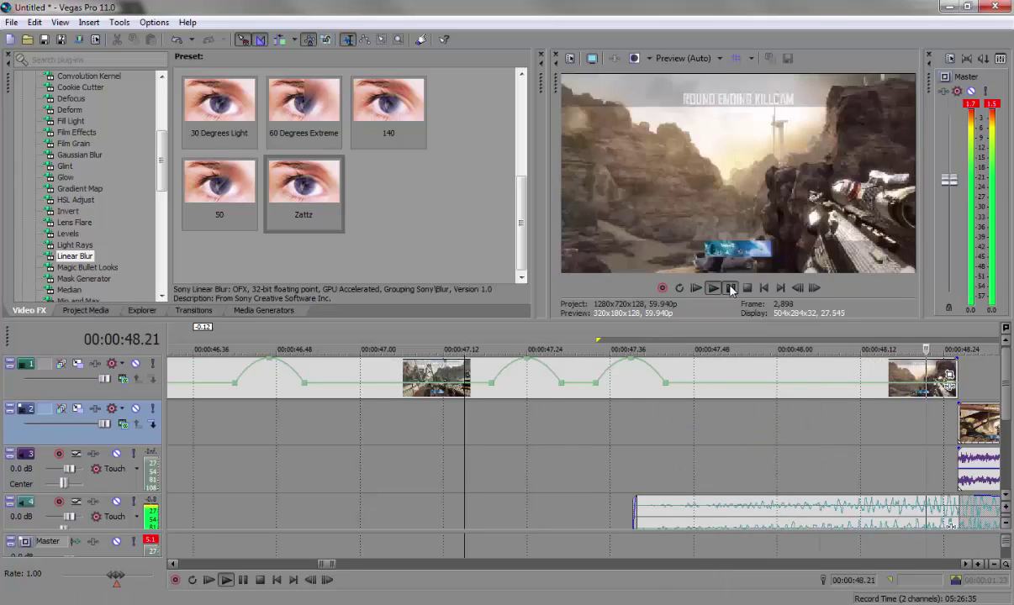
left_click(731, 288)
- Raise the end of the first track's clip to the velocity envelope's top and set a point at 00:00:48.21 to the slow level
scroll(623, 394, "down", 3)
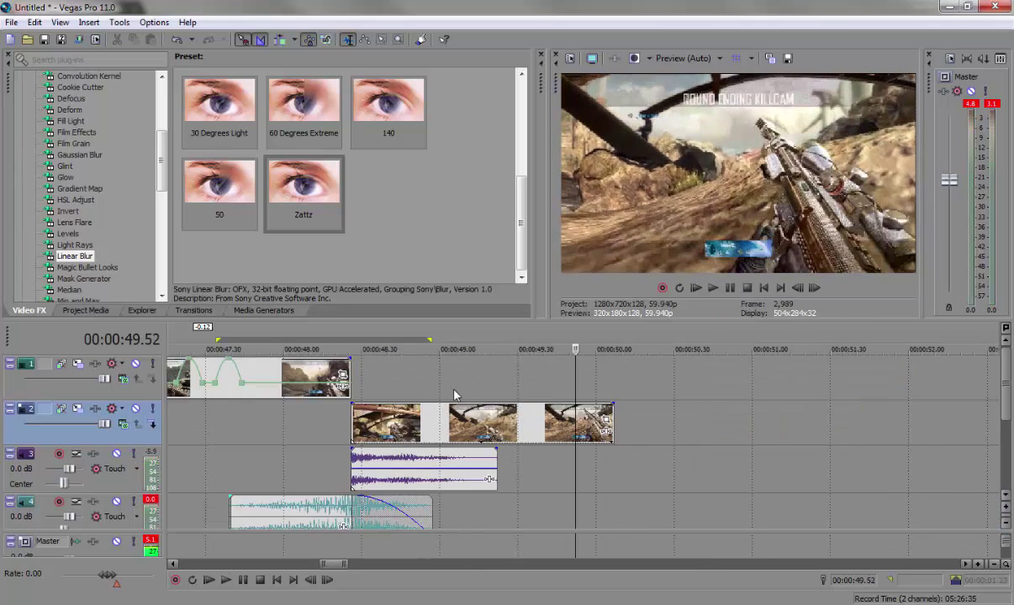
left_click(350, 384)
scroll(353, 387, "up", 4)
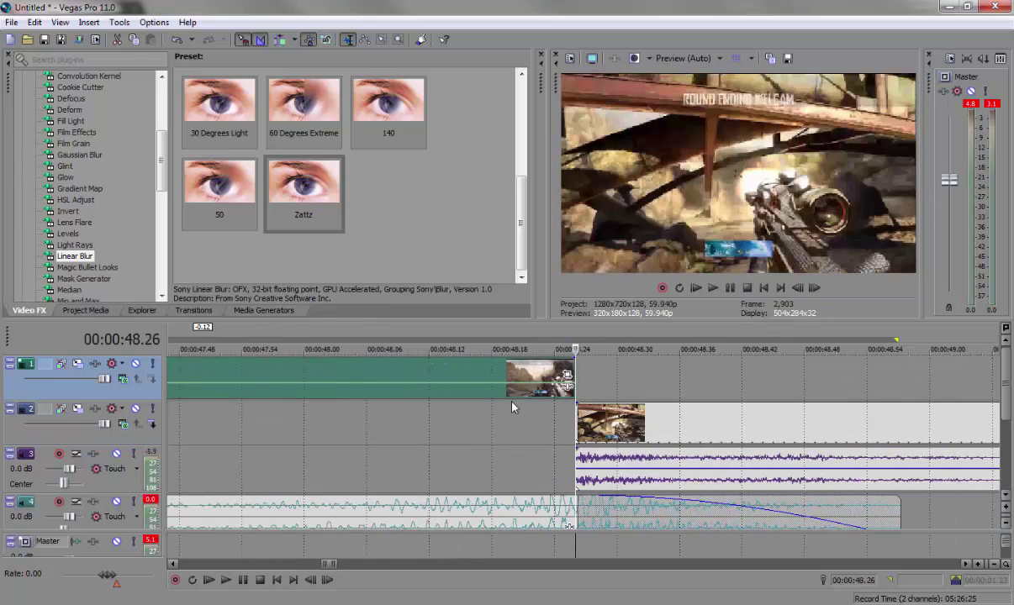
scroll(510, 409, "down", 5)
scroll(308, 418, "up", 6)
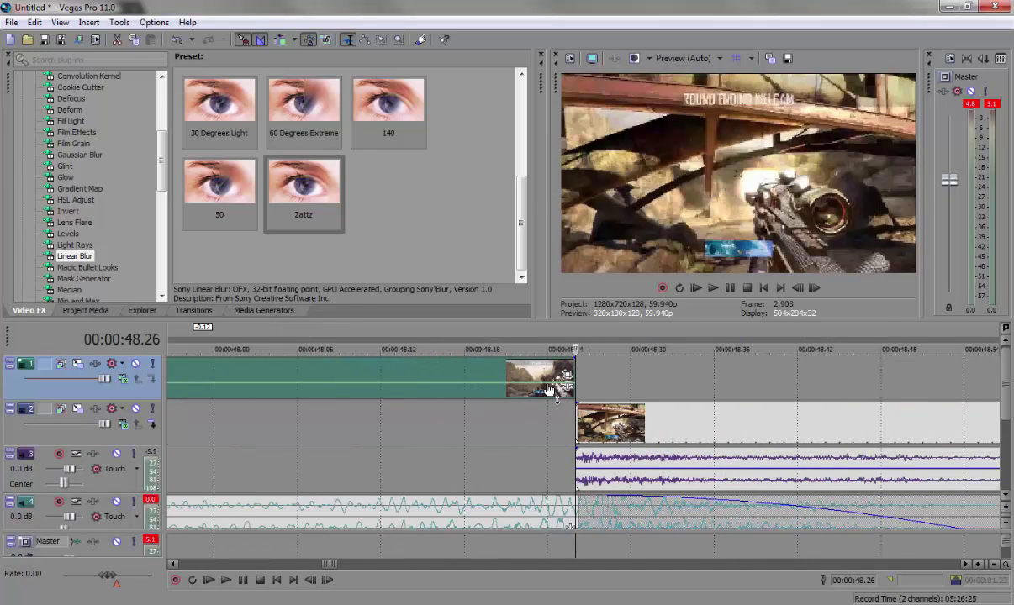
left_click(797, 289)
left_click(797, 289)
left_click(797, 288)
left_click(797, 289)
left_click(797, 288)
right_click(481, 361)
left_click(517, 370)
left_click_drag(508, 364, 506, 375)
right_click(478, 362)
left_click(482, 365)
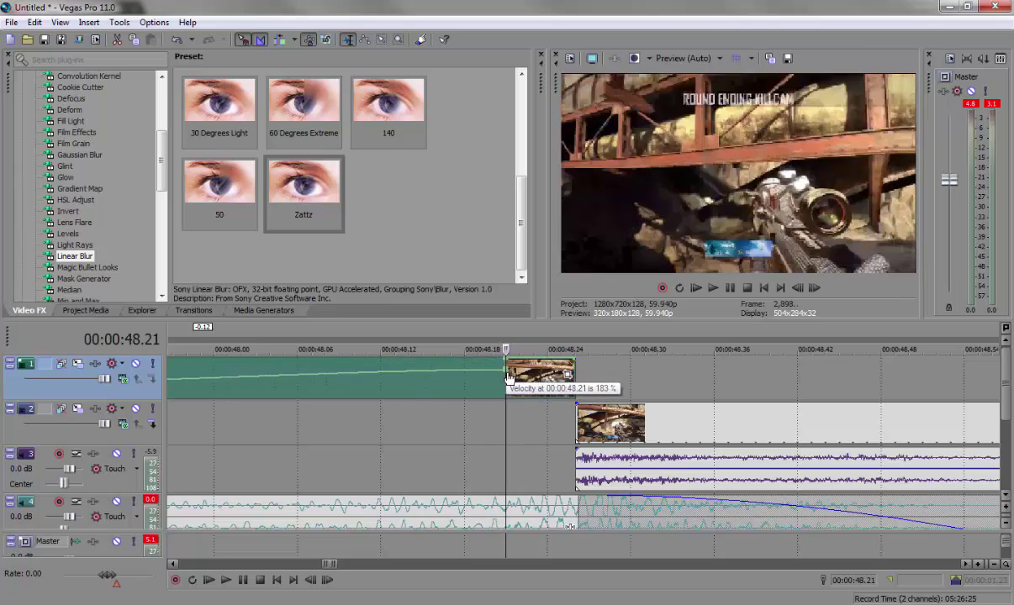
right_click(508, 379)
left_click(538, 211)
- Insert a velocity envelope on the clip starting at 00:00:48.26 and raise the whole envelope to the top
left_click_drag(471, 412, 321, 404)
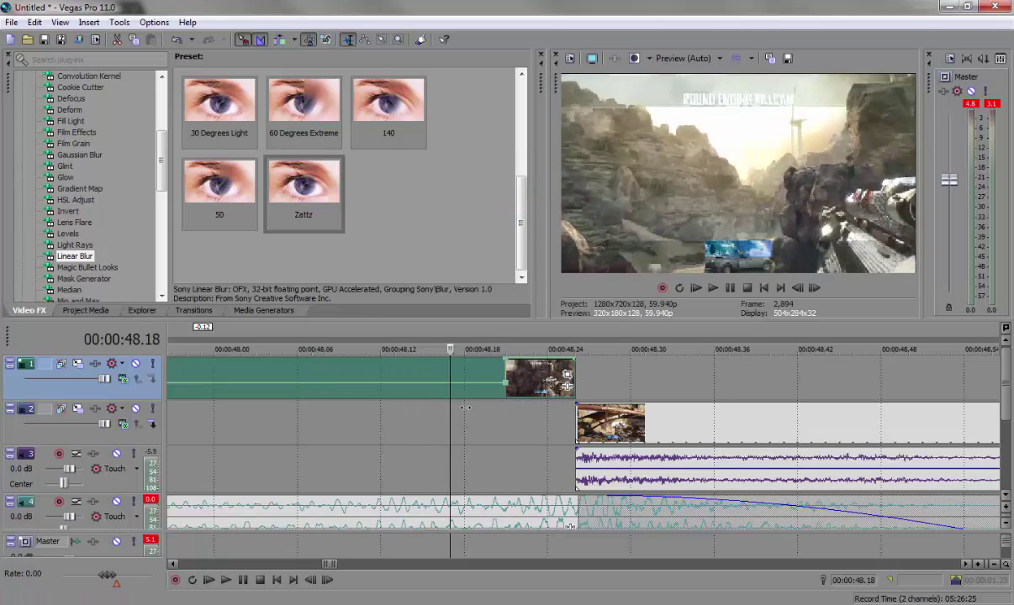
left_click(503, 419)
left_click_drag(501, 419, 574, 418)
left_click(581, 418)
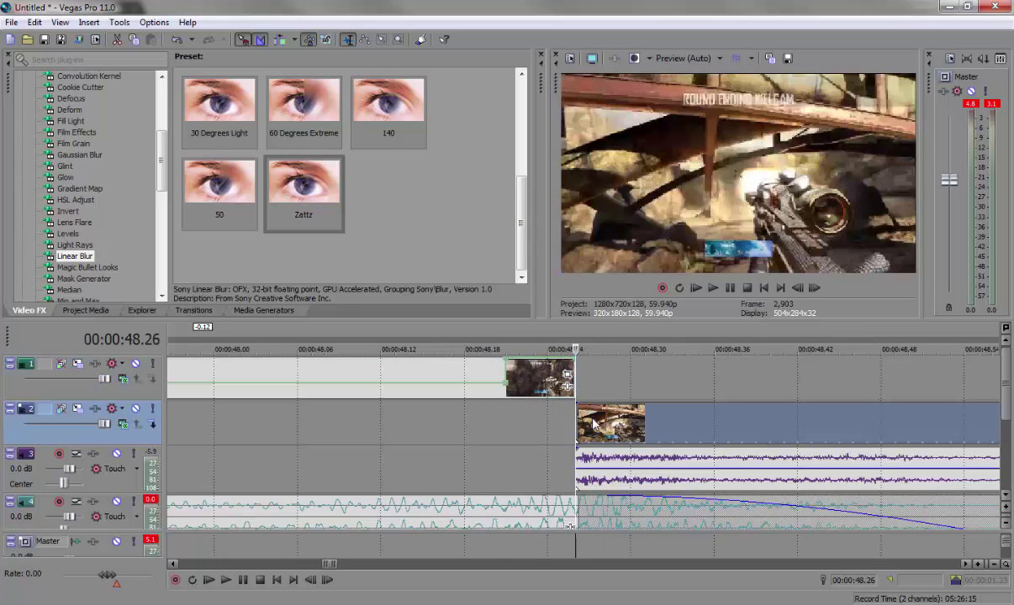
right_click(592, 419)
mouse_move(690, 283)
left_click(820, 284)
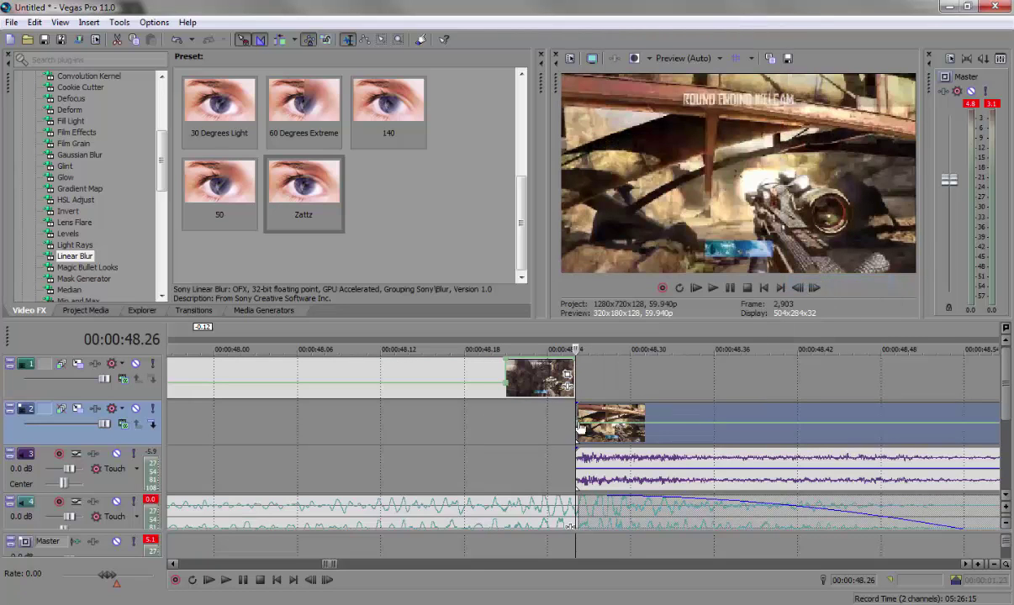
left_click_drag(578, 422, 570, 388)
- Add a velocity point at the top of the envelope at 00:00:48.29, three frames into the clip
left_click(810, 288)
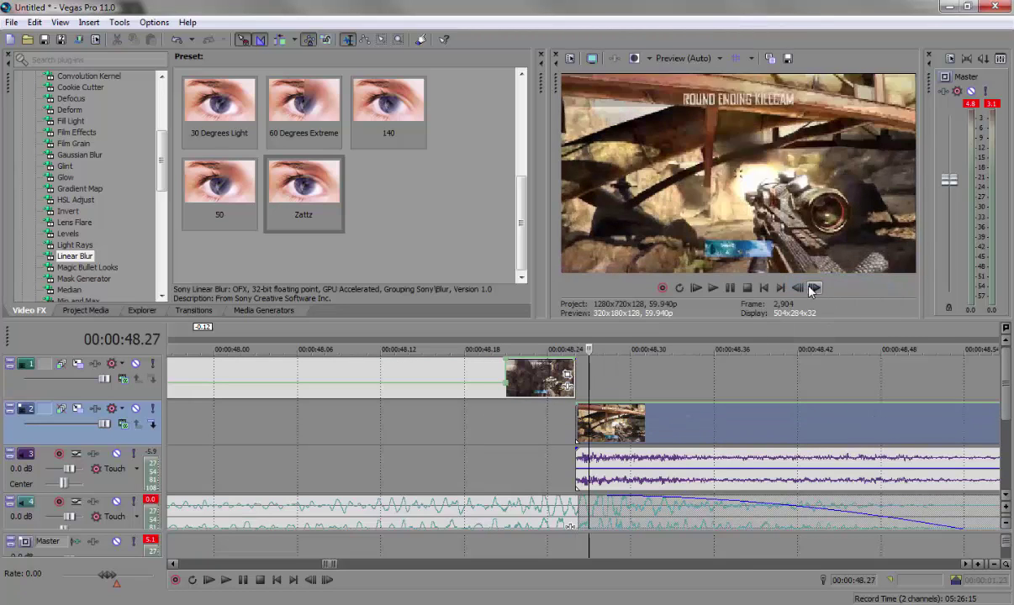
left_click(810, 289)
left_click(811, 288)
right_click(604, 407)
left_click(603, 409)
- Add a velocity point at 00:00:48.34, five frames after the previous one, and lower it slightly
left_click(814, 290)
left_click(814, 289)
left_click(814, 289)
left_click(814, 289)
left_click(814, 289)
right_click(687, 405)
left_click(689, 411)
left_click_drag(687, 405, 687, 410)
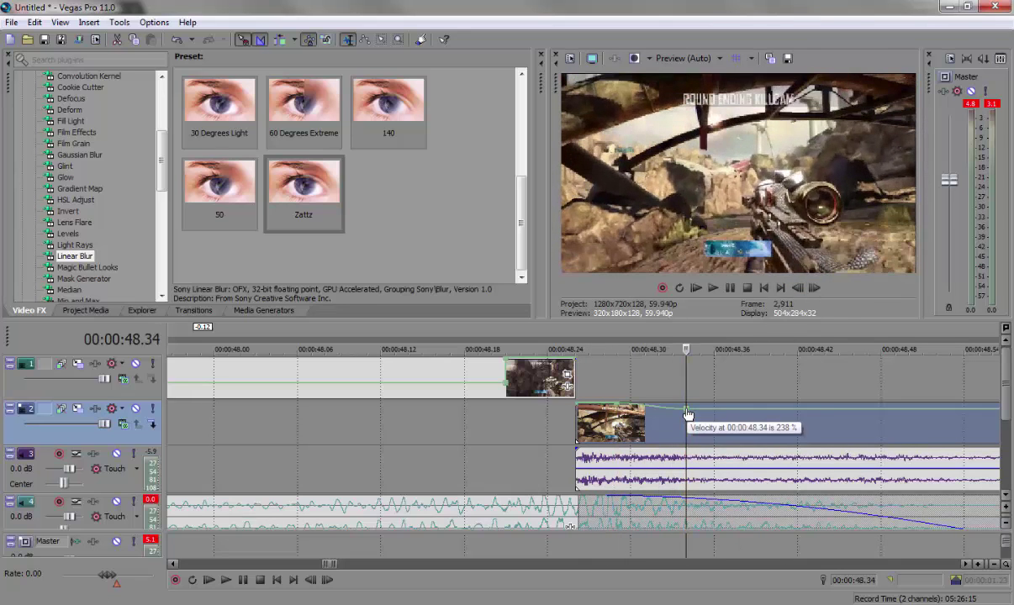
- Set the velocity point at 00:00:48.34 to 52% and apply Slow Fade to the segment falling to it
right_click(687, 410)
left_click(725, 239)
type("52")
key("Return")
right_click(659, 415)
left_click(715, 474)
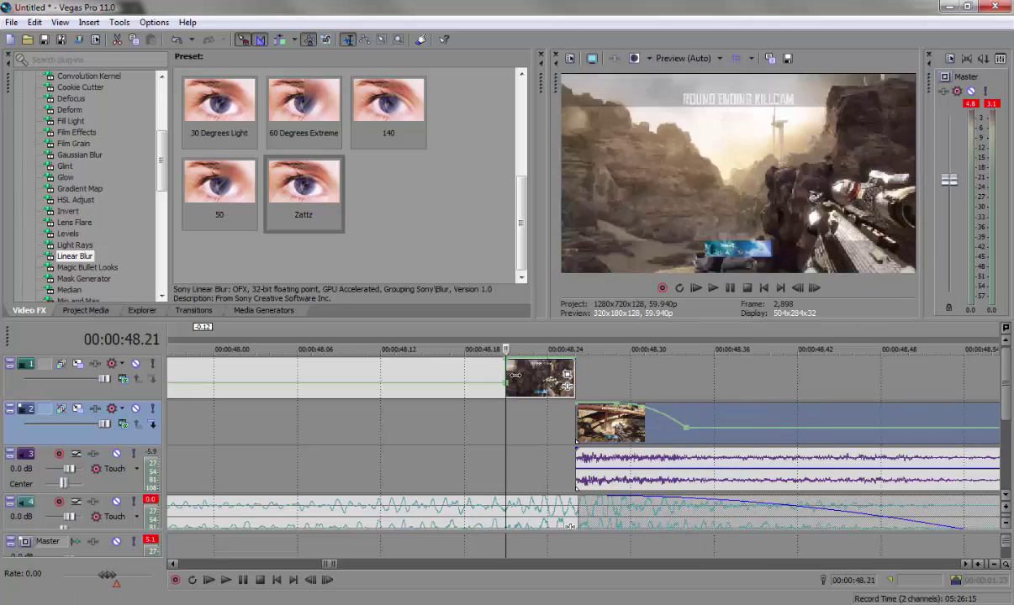
- Examine the velocity transition across the cut between the two clips frame by frame up to 00:00:48.38
left_click(692, 382)
left_click(467, 383)
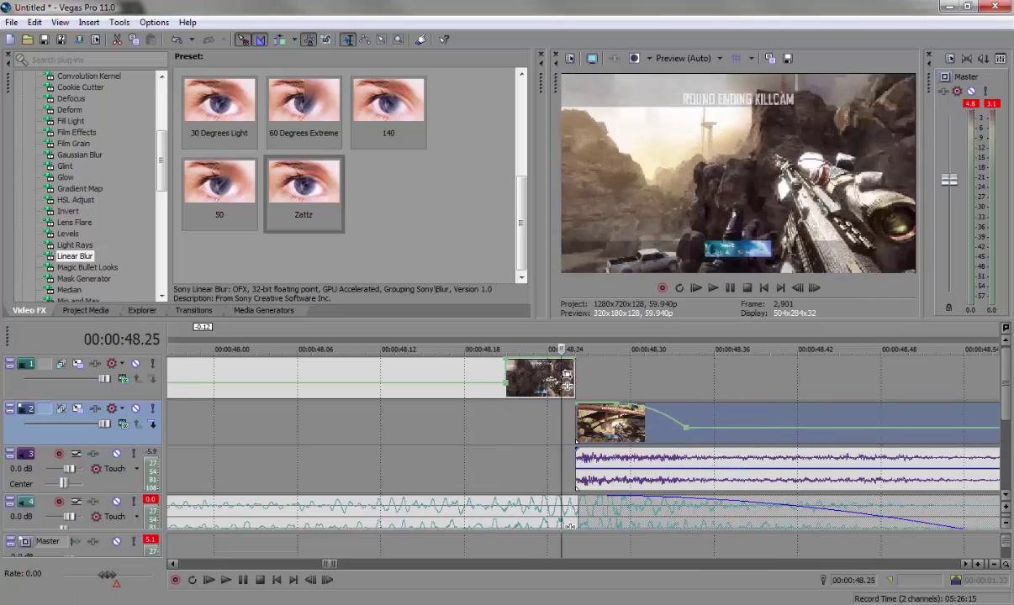
key("Right")
key("Right")
key("Right")
key("Right")
key("Right")
key("Right")
key("Right")
key("Right")
key("Right")
key("Right")
key("Right")
key("Right")
key("Right")
scroll(676, 412, "down", 1)
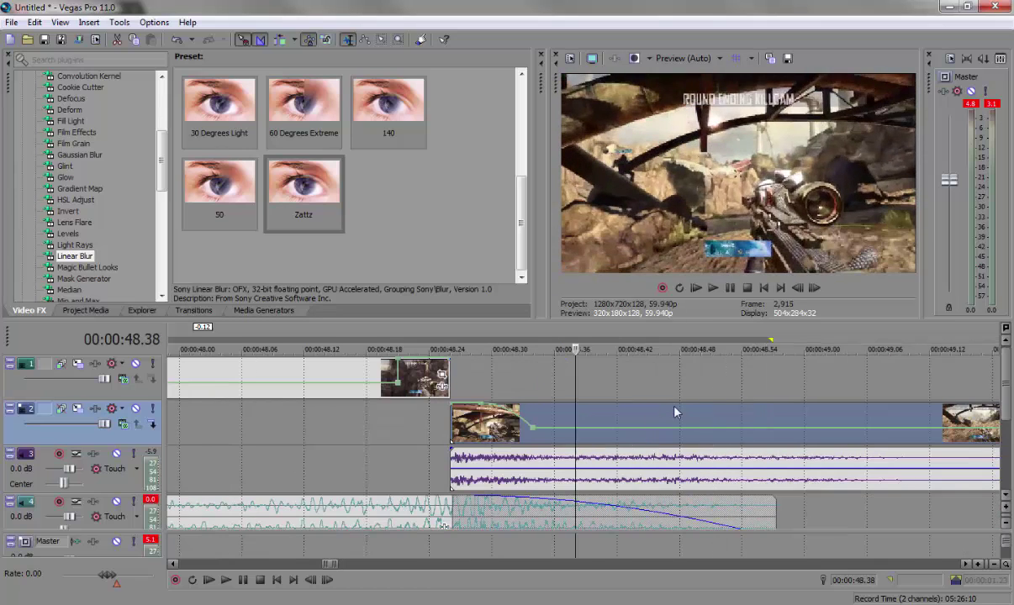
- Find the following music beat at 00:00:49.17 and raise the clip's velocity envelope to the top there
left_click(434, 441)
left_click(729, 289)
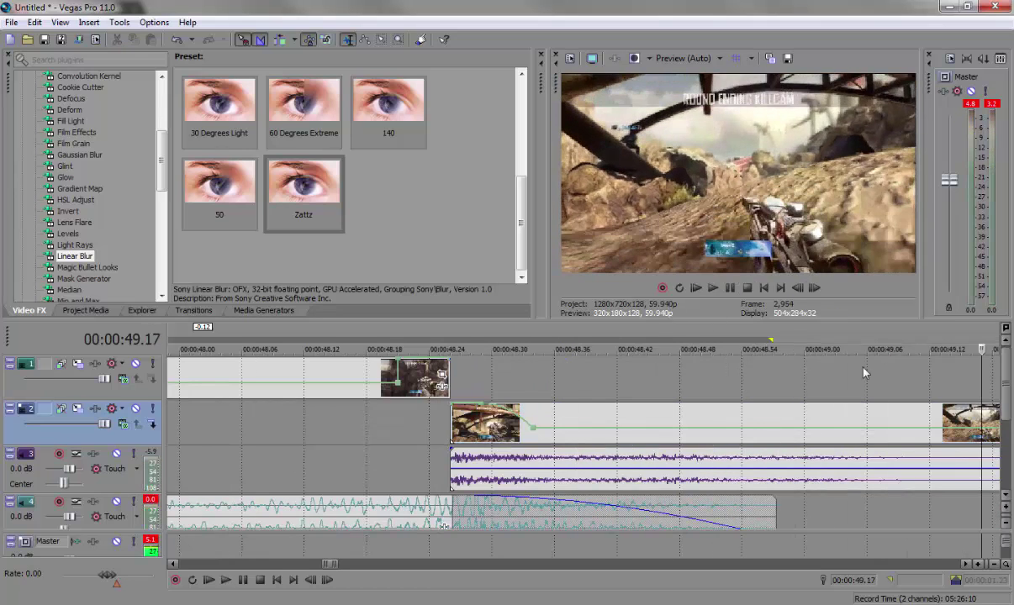
scroll(837, 406, "down", 1)
left_click(1011, 407)
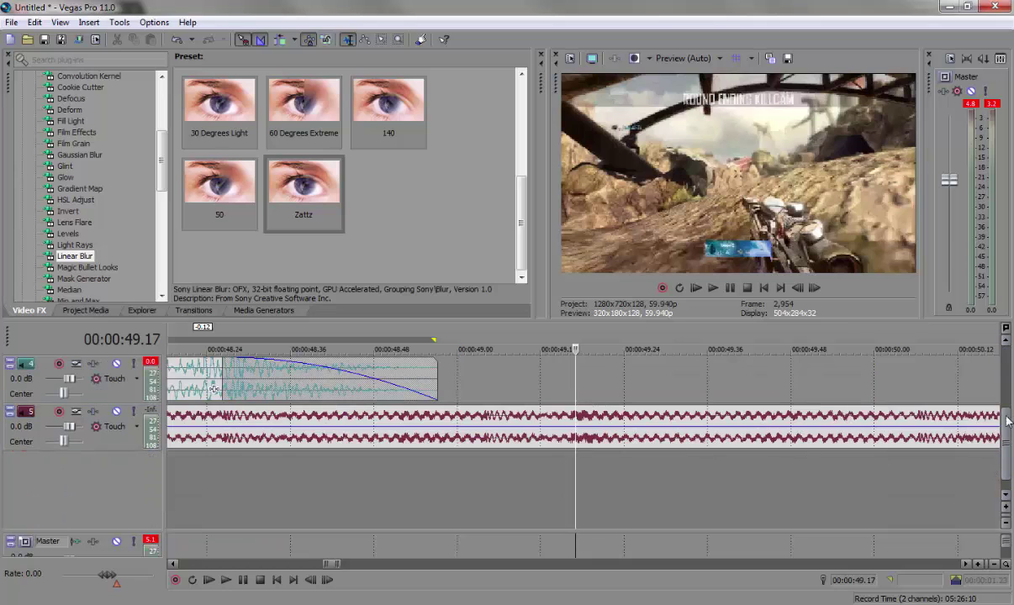
scroll(596, 441, "up", 3)
left_click_drag(569, 435, 572, 405)
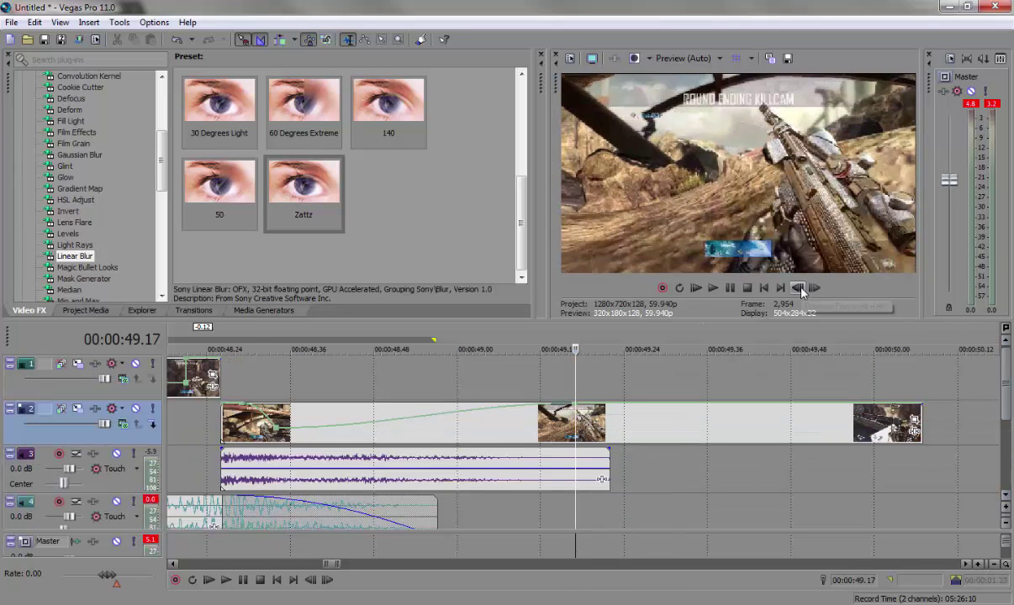
- Add a velocity point at 00:00:49.12, lower it to the slow section's level and apply Fast Fade to the rising segment
left_click(801, 290)
left_click(801, 289)
left_click(801, 289)
left_click(801, 290)
left_click(800, 290)
right_click(539, 404)
left_click(543, 413)
right_click(543, 414)
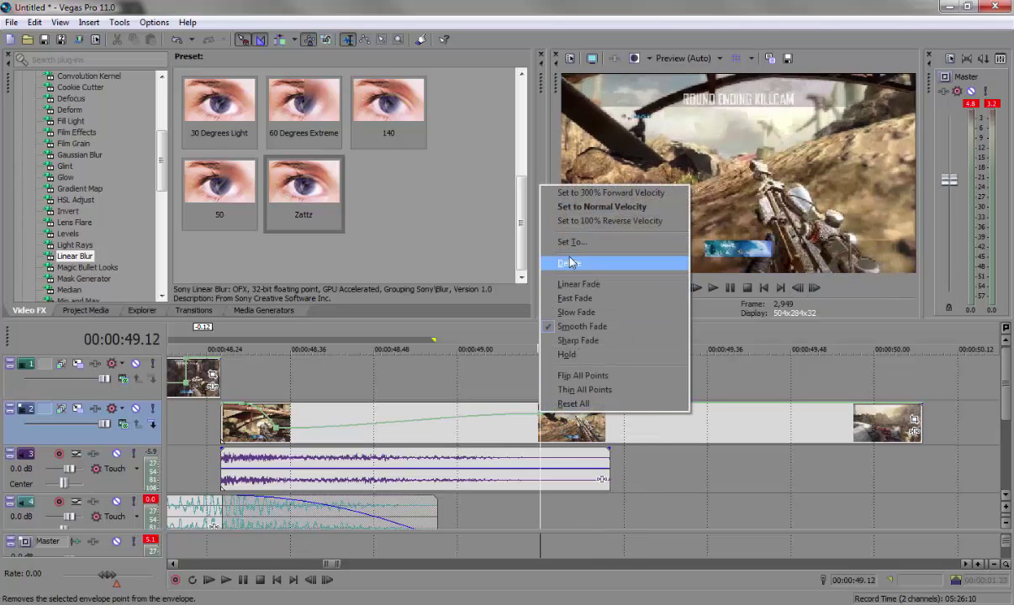
left_click(572, 261)
right_click(557, 414)
left_click(592, 462)
- Add a velocity point at 00:00:49.22, five frames after the peak at 00:00:49.17
scroll(568, 465, "down", 1)
mouse_move(539, 461)
left_mouse_down()
mouse_move(482, 458)
mouse_move(540, 454)
left_mouse_up()
left_click(574, 370)
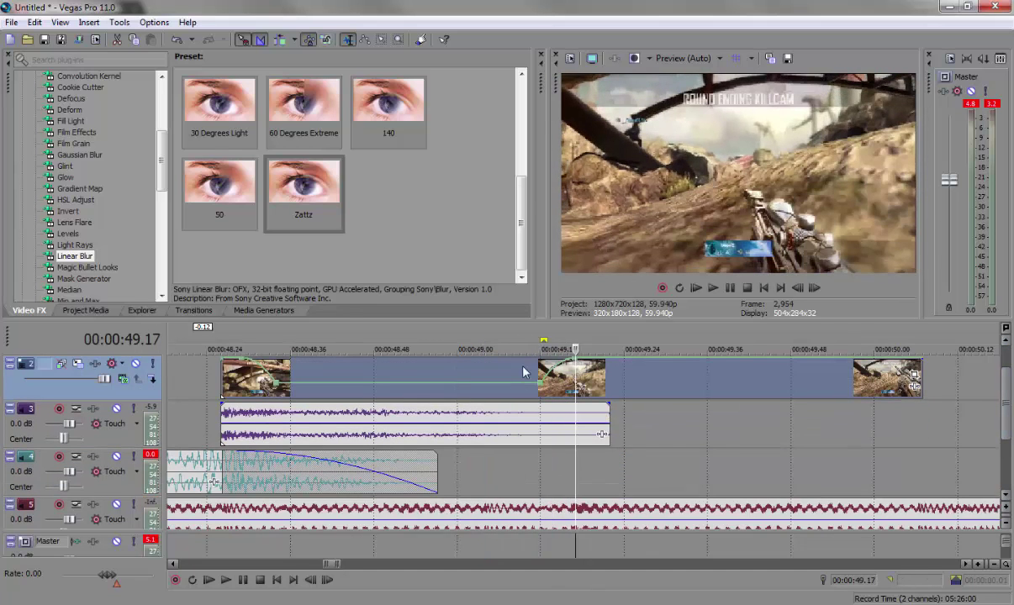
left_click(816, 293)
left_click(816, 294)
left_click(816, 293)
left_click(815, 293)
left_click(816, 293)
right_click(612, 359)
left_click(620, 366)
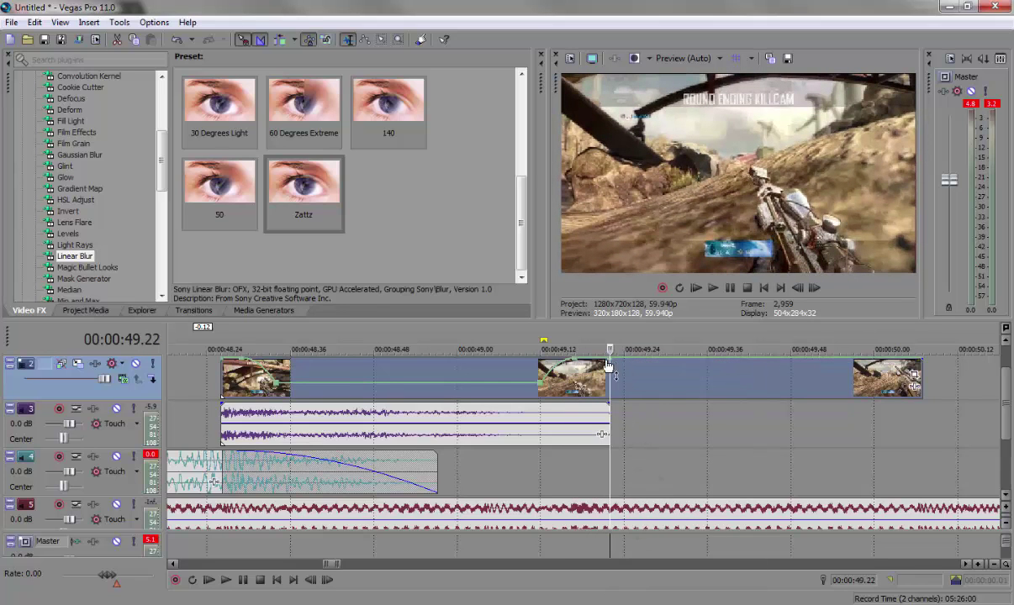
right_click(609, 368)
key("Escape")
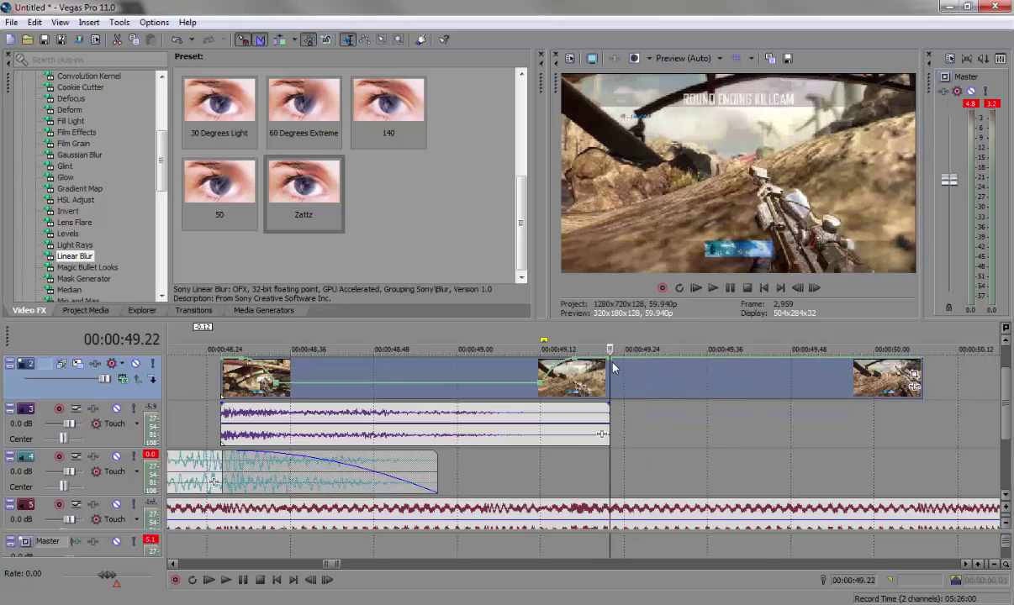
- Set the velocity point at 00:00:49.22 to 50% and apply Slow Fade to the segment falling from the peak
right_click(612, 360)
left_click(637, 416)
type("50")
key("Return")
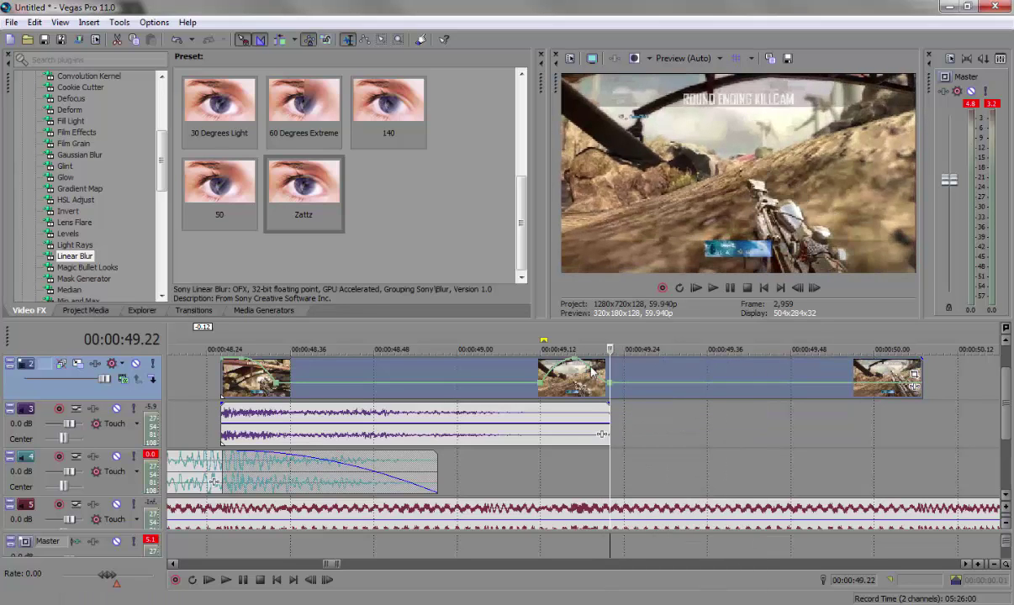
right_click(591, 367)
left_click(622, 424)
- Play on to the clip's end at 00:00:50.07 and raise a new velocity point there to the top of the envelope
left_click(513, 371)
left_click(715, 289)
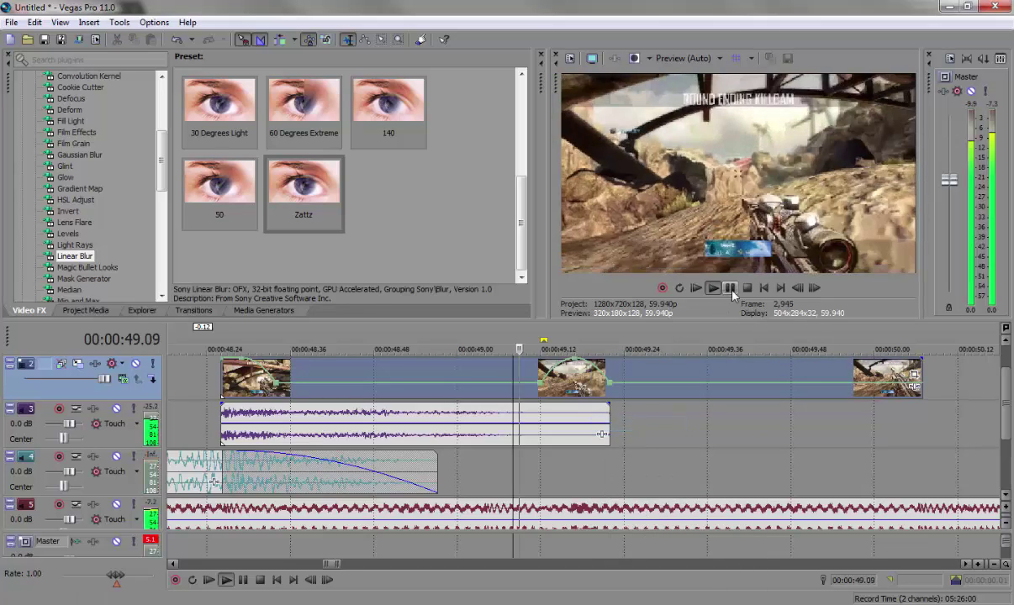
key("space")
left_click(919, 368)
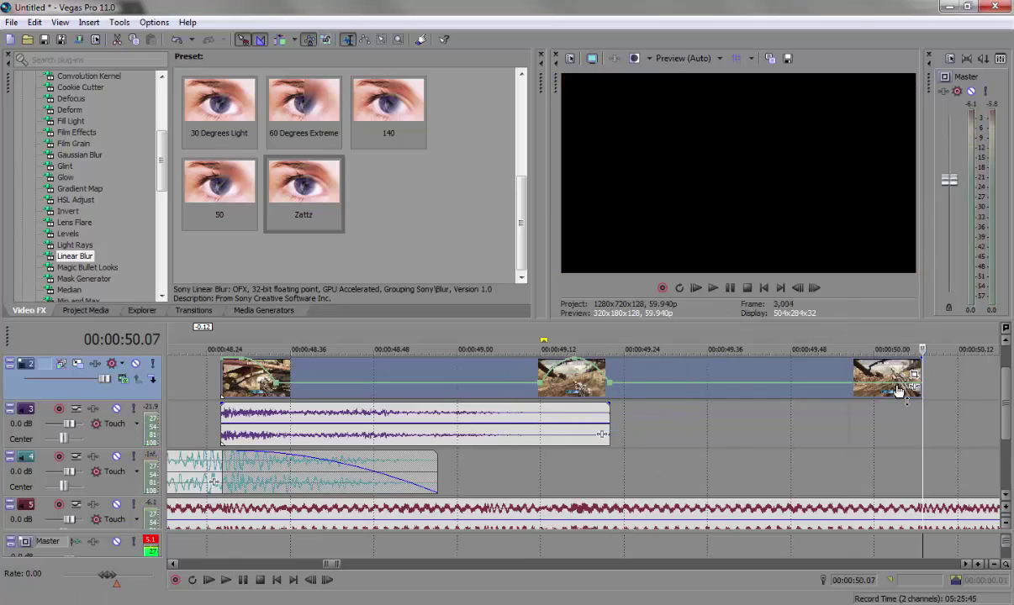
right_click(899, 385)
left_click(902, 393)
left_click_drag(899, 385, 922, 359)
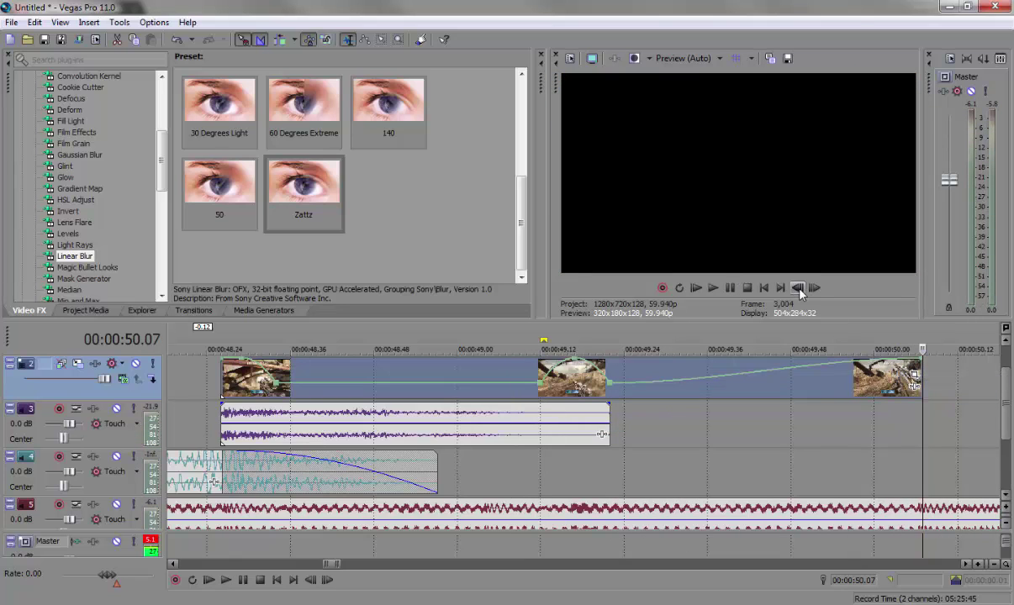
- Add a velocity point a few frames before the clip's end and set it to 50%
left_click(798, 288)
left_click(798, 289)
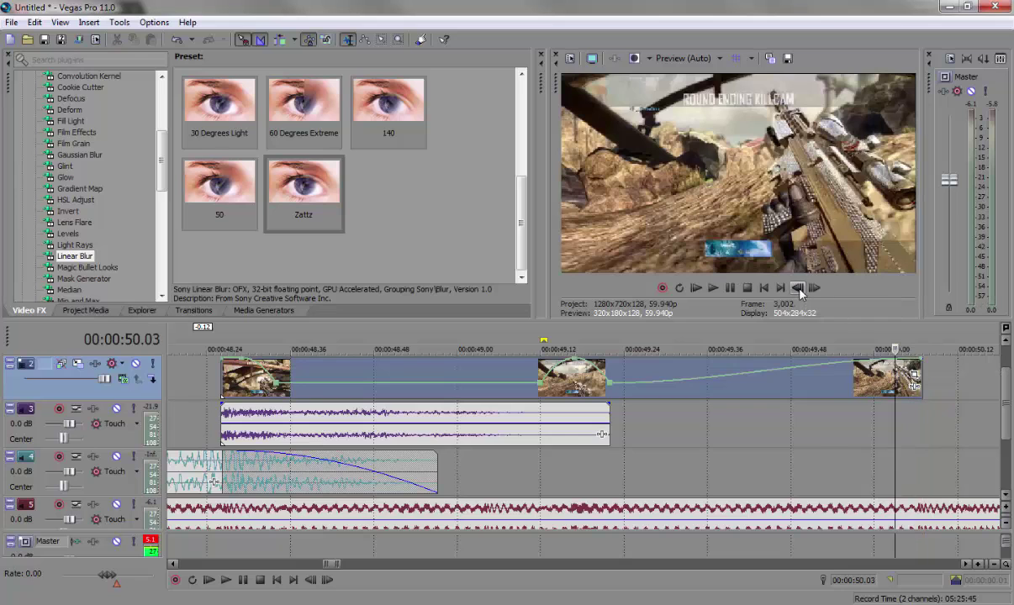
right_click(892, 361)
left_click(901, 367)
left_click_drag(889, 360, 890, 371)
right_click(891, 376)
left_click(804, 383)
right_click(884, 370)
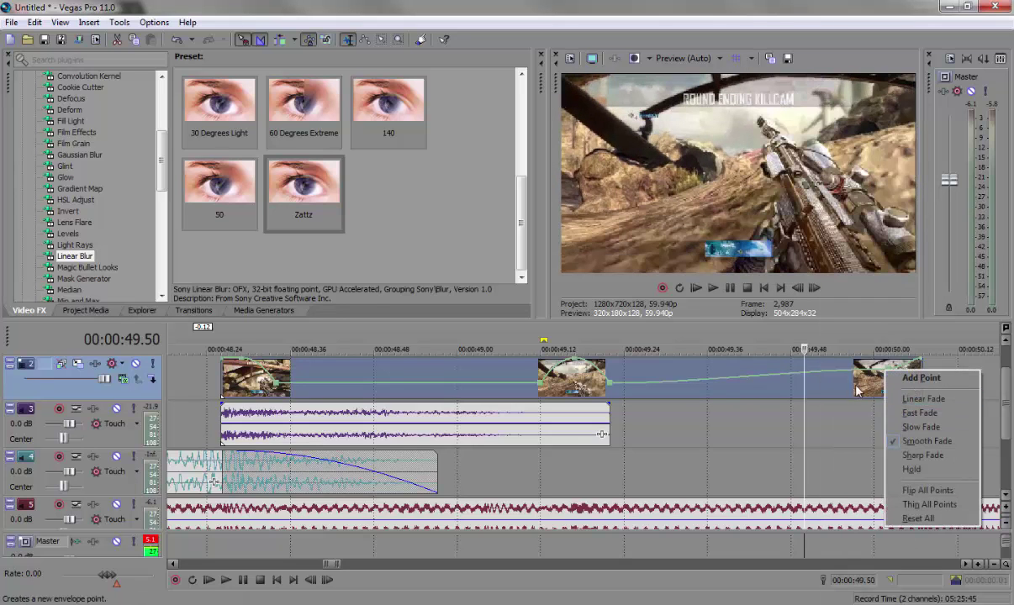
left_click(900, 378)
right_click(888, 370)
left_click(905, 428)
type("50")
key("Return")
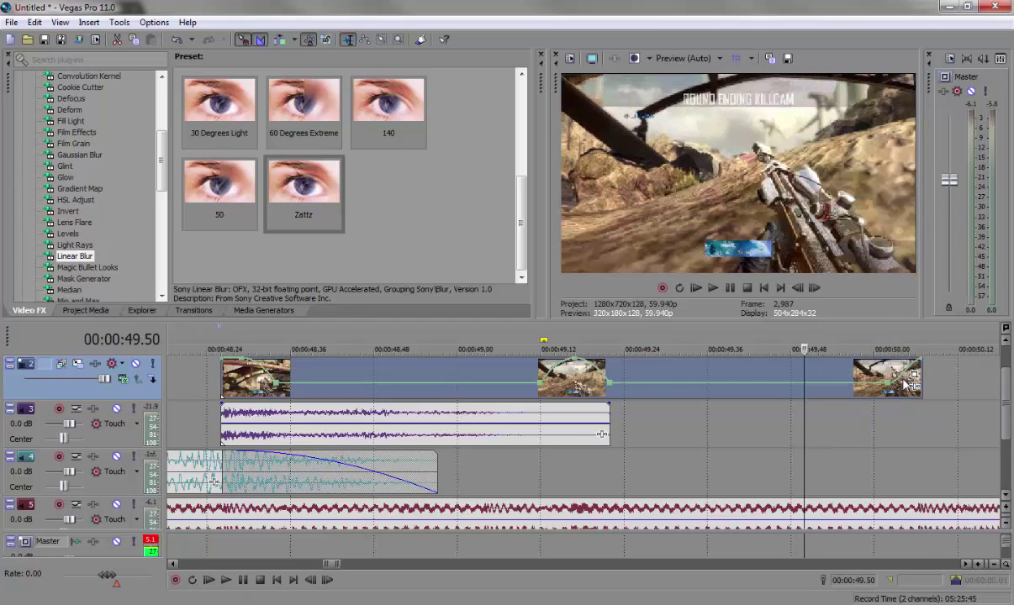
- Apply Fast Fade to the final velocity segment rising to the clip's end
right_click(910, 392)
left_click_drag(784, 422, 825, 416)
right_click(903, 380)
right_click(903, 374)
left_click(924, 416)
- Move the middle clip from track 1 down to track 2 so it sits between the neighbouring clips
left_click(895, 421)
scroll(575, 446, "down", 5)
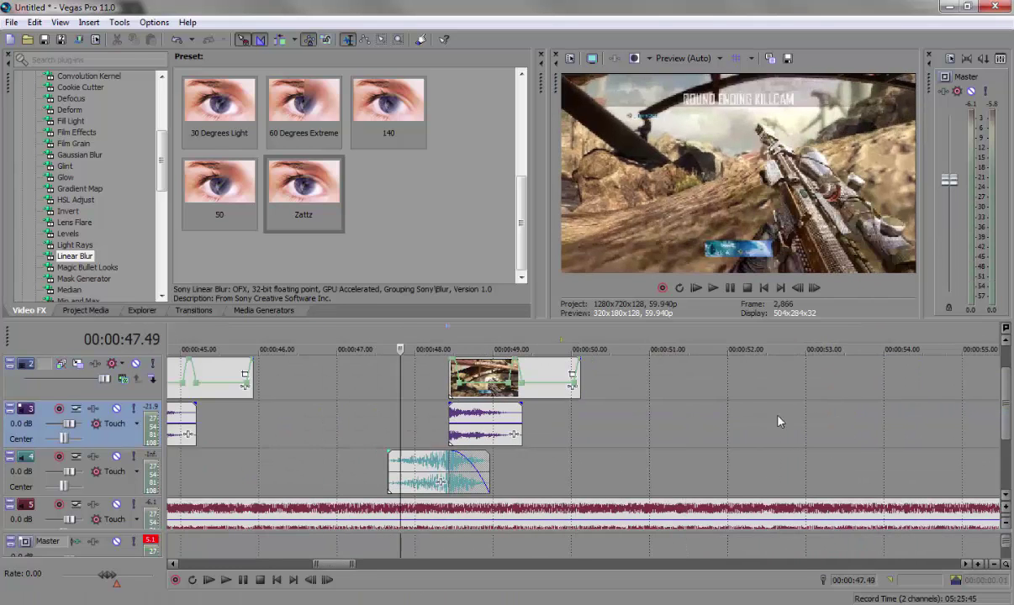
left_click_drag(1008, 403, 1008, 384)
left_click_drag(368, 385, 367, 428)
left_click(202, 383)
scroll(370, 395, "down", 2)
left_click(493, 392)
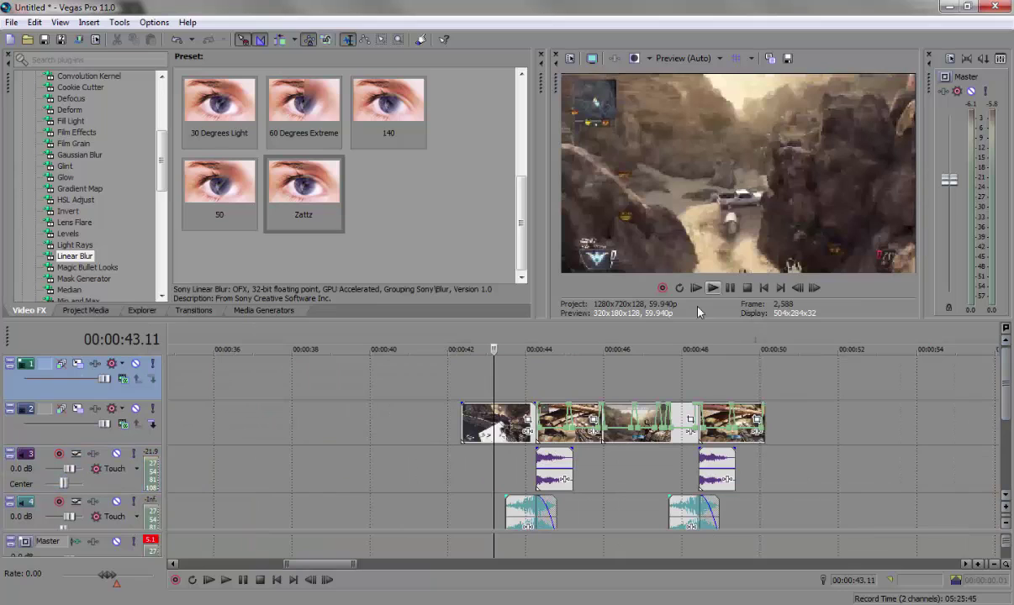
- Mark the edited range and play the clips back from about 00:00:42.59 to check the velocity effect against the music
left_click_drag(482, 393, 762, 387)
key("space")
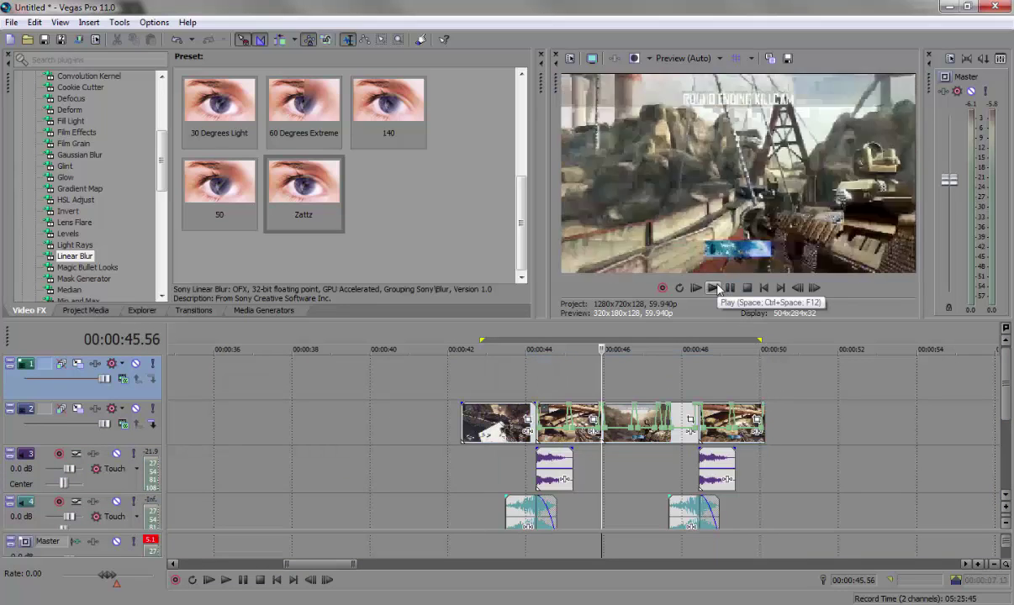
left_click(714, 288)
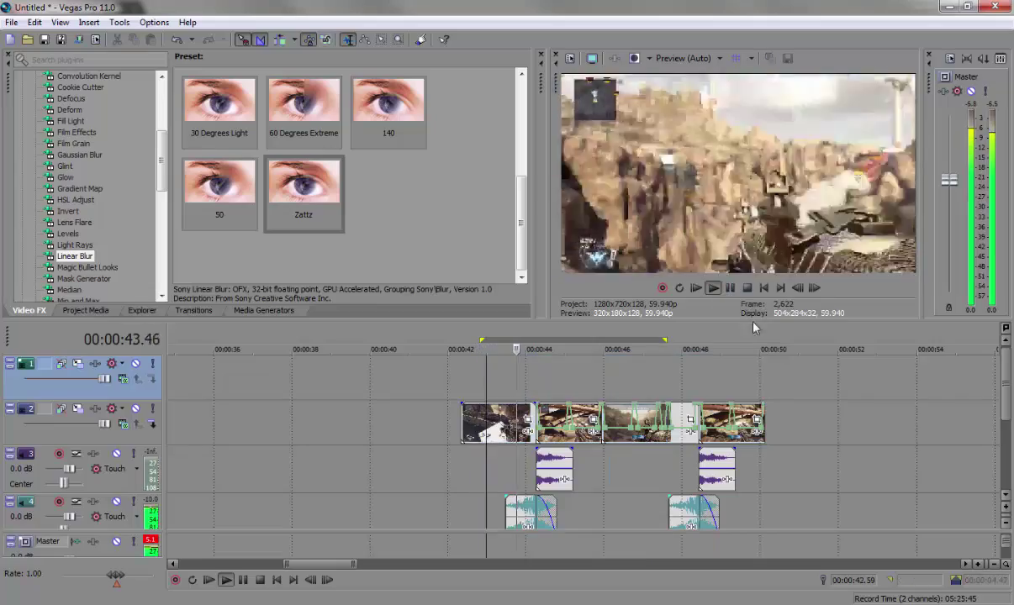
left_click(714, 294)
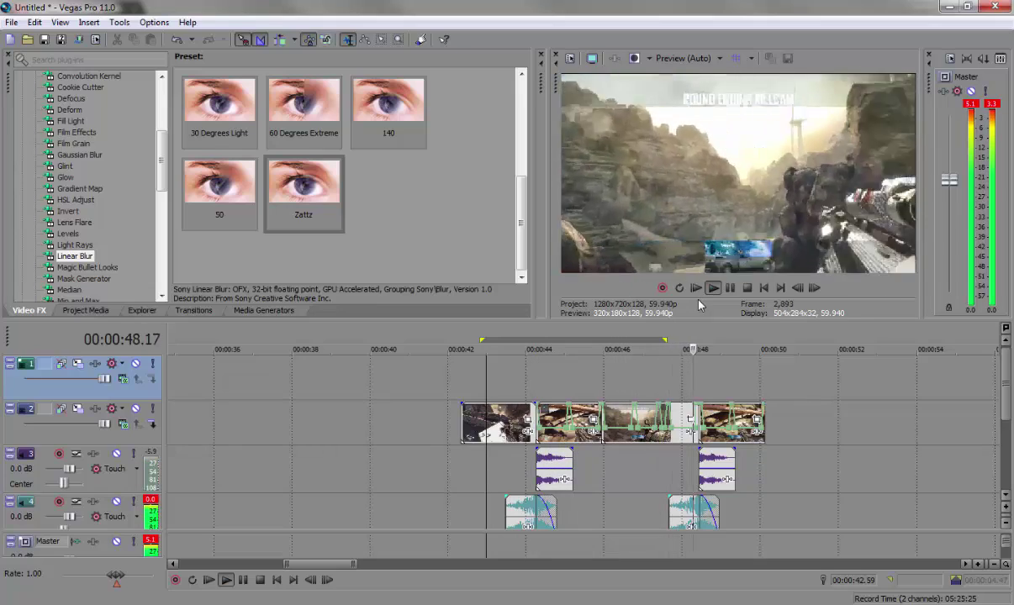
- Apply the Zattz Linear Blur preset to the clip starting at 00:00:44.16 and enable keyframing for its Amount
key("Return")
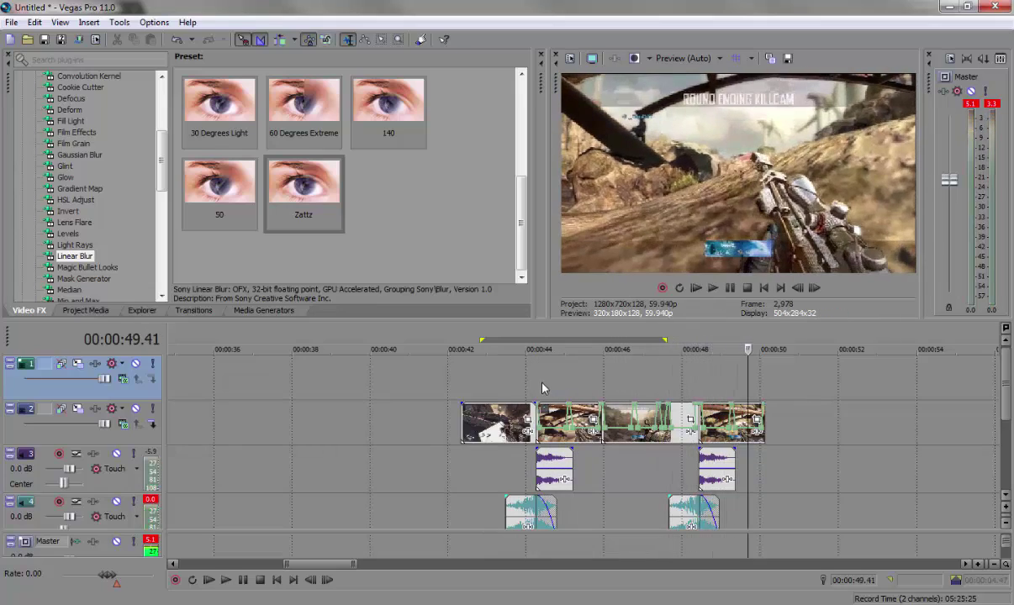
left_click(542, 389)
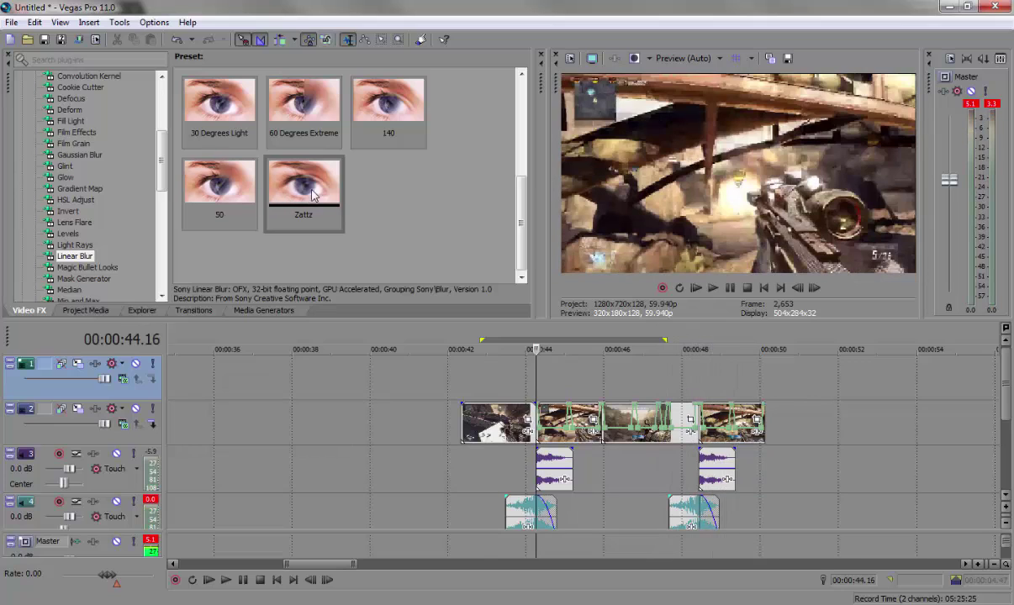
left_click_drag(313, 187, 542, 443)
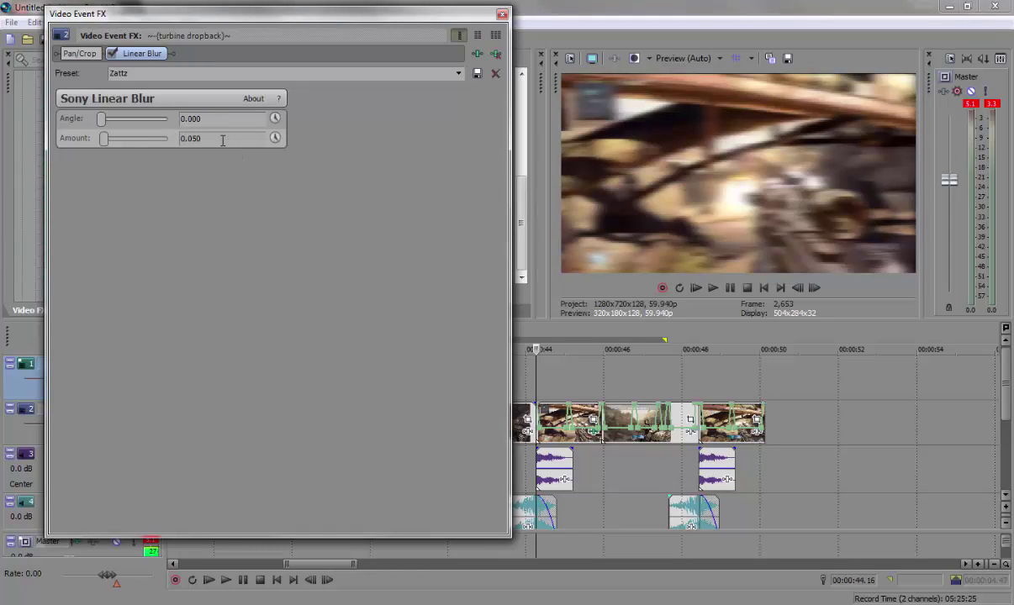
left_click(275, 138)
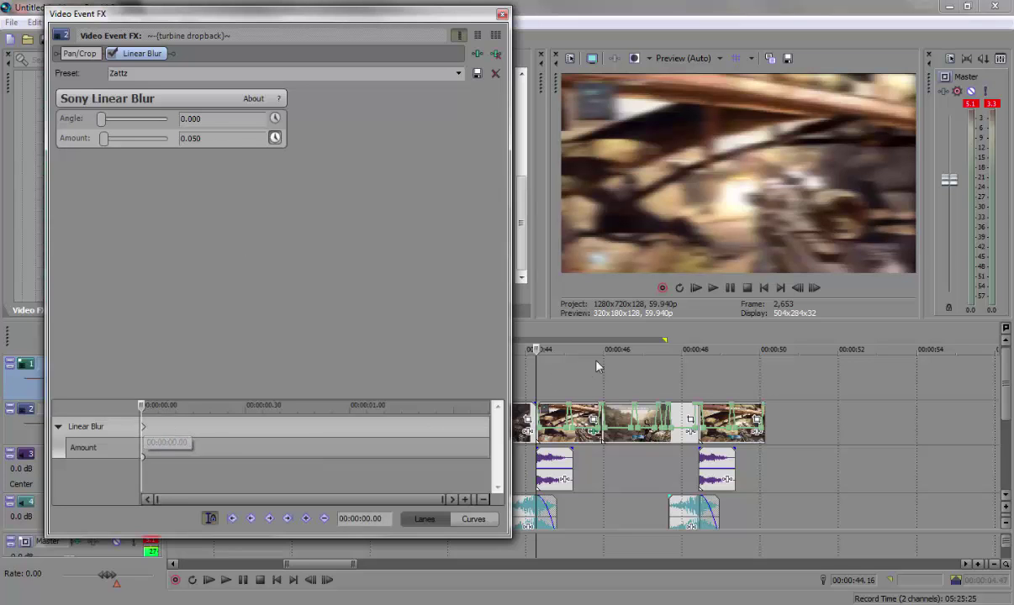
- Keyframe the Linear Blur Amount to 0 five frames after the clip's start and close the effect settings
left_click(820, 291)
left_click(820, 291)
left_click(819, 291)
left_click(820, 292)
left_click(820, 292)
double_click(220, 139)
type("0.00")
key("Return")
left_click(502, 14)
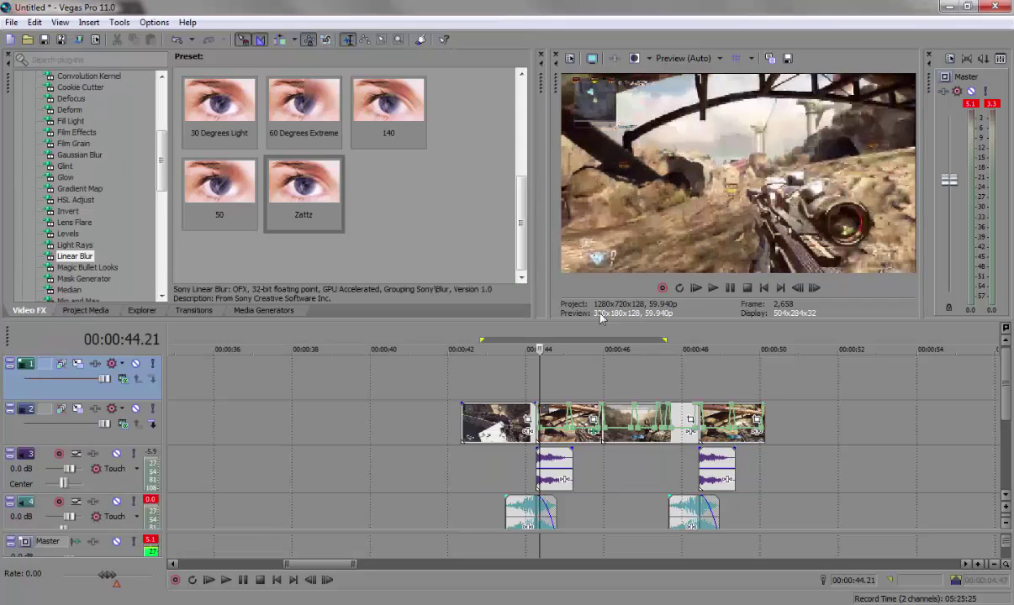
- Apply the Zattz Linear Blur to the clip before the 00:00:44.16 cut, animate its Amount and move the keyframe to the clip's end
mouse_move(536, 392)
left_mouse_down()
mouse_move(528, 392)
mouse_move(547, 391)
mouse_move(535, 392)
left_mouse_up()
scroll(534, 412, "up", 3)
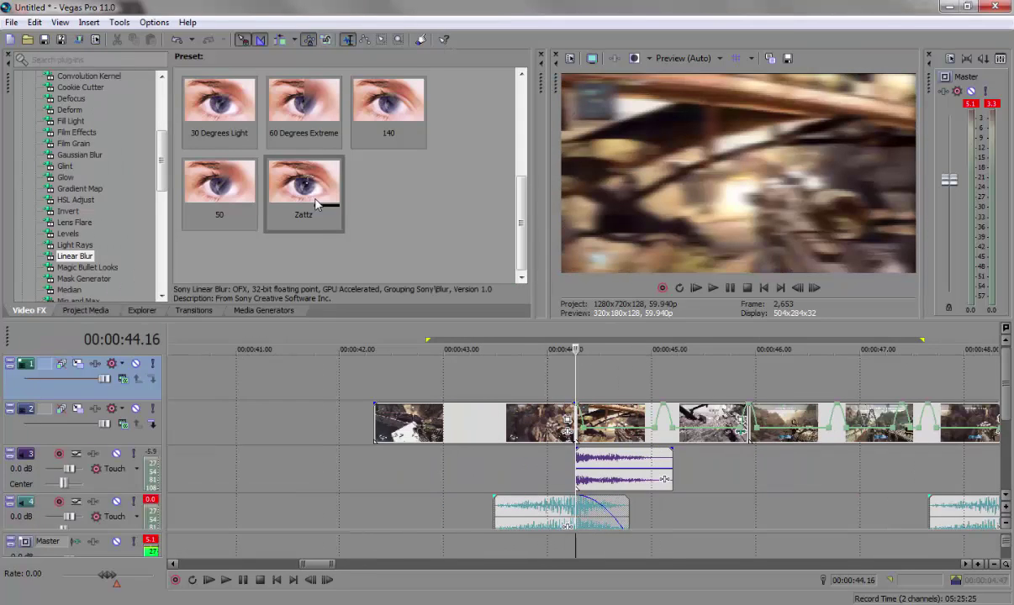
left_click_drag(314, 202, 529, 428)
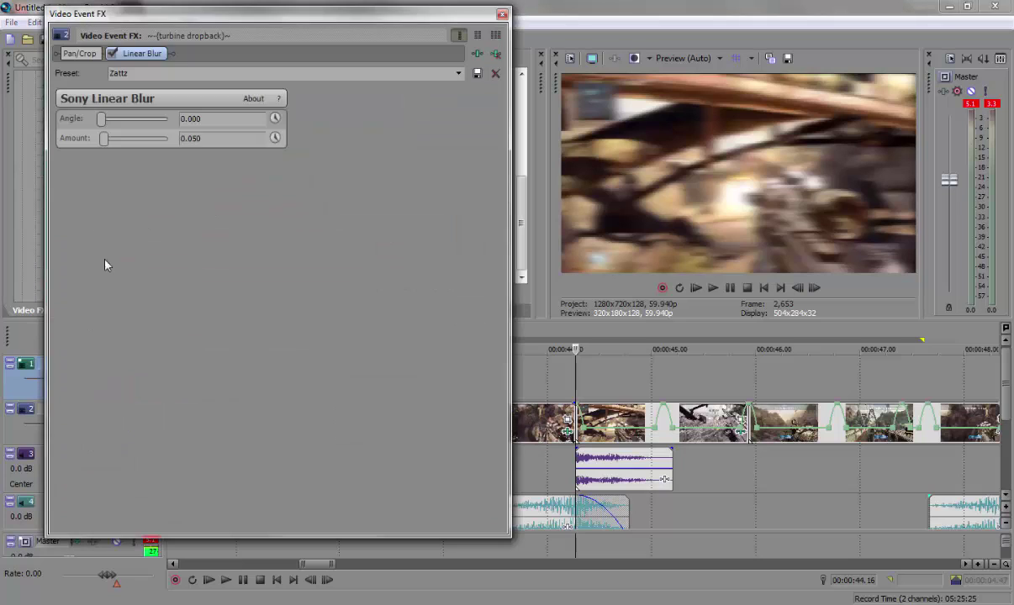
left_click(275, 138)
left_click(142, 428)
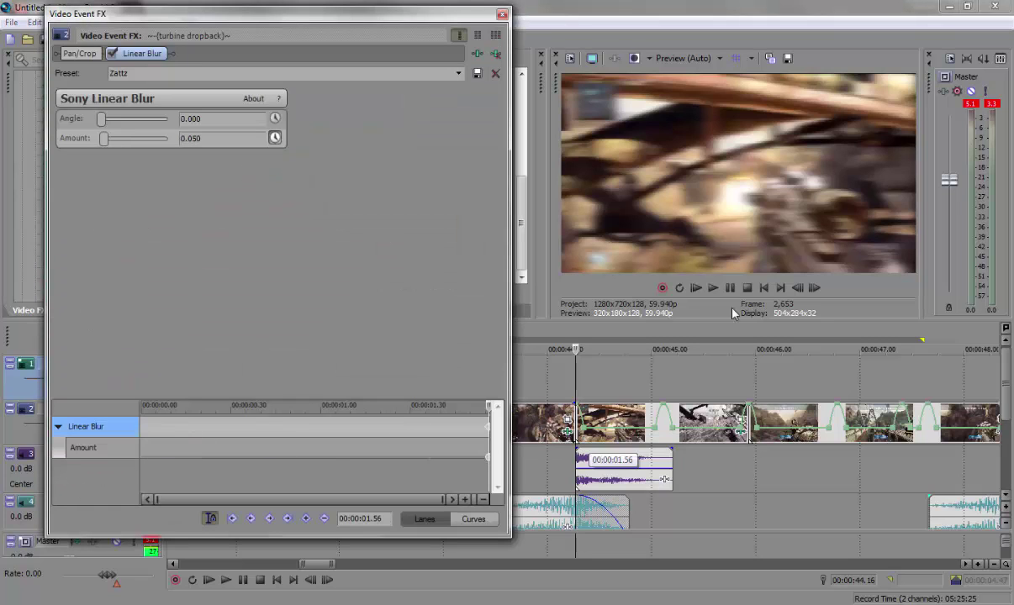
- Keyframe the Linear Blur Amount to 0 three frames before the first clip's end and close the effect settings
left_click(804, 290)
left_click(805, 290)
left_click(805, 290)
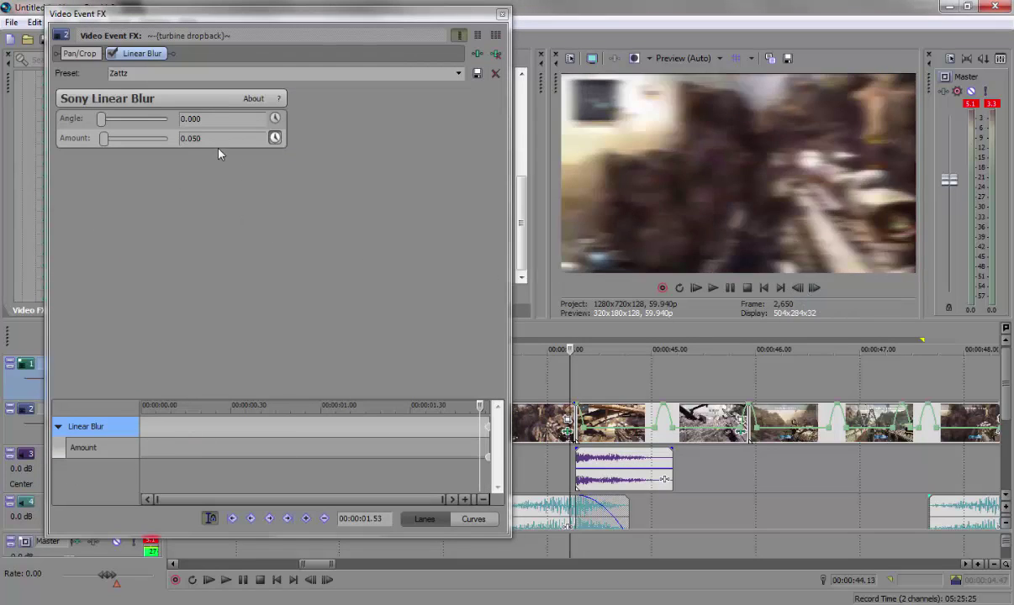
left_click(218, 142)
key("BackSpace")
key("BackSpace")
left_click(502, 14)
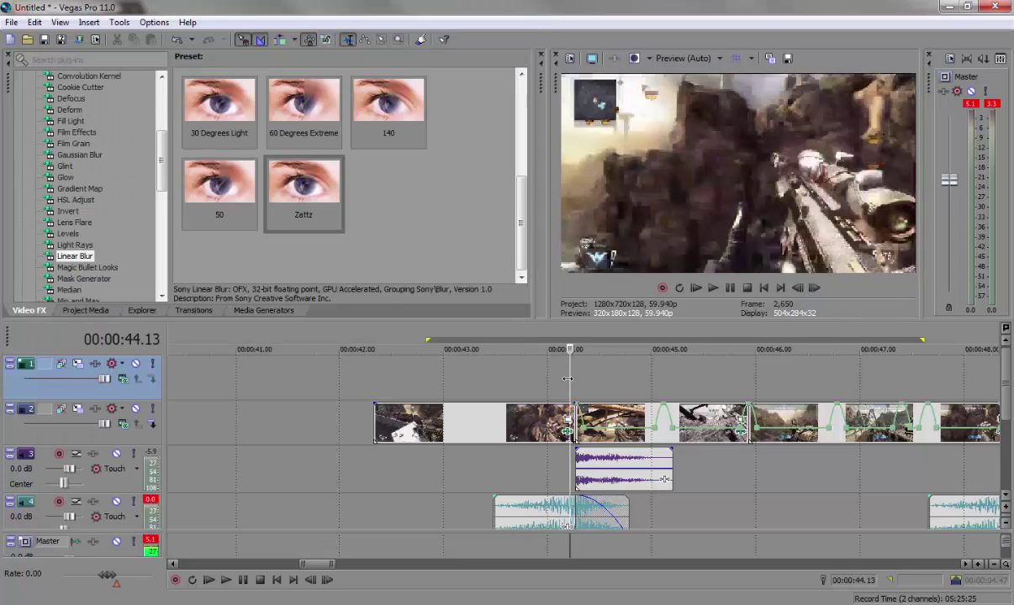
- Step frame by frame across the cut at 00:00:44.16 to check how the blur builds up and fades
left_click_drag(569, 379, 567, 380)
left_click(815, 289)
left_click(815, 289)
left_click(815, 289)
left_click(815, 288)
left_click(815, 289)
left_click(814, 289)
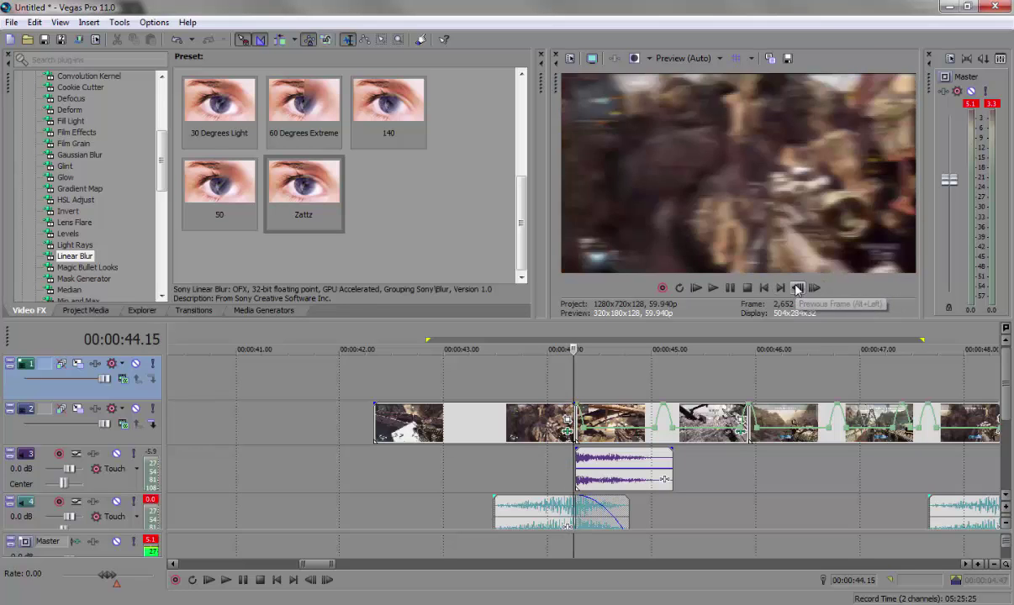
left_click(815, 289)
left_click(814, 290)
left_click(815, 288)
left_click(815, 289)
left_click(815, 288)
left_click(814, 289)
left_click(815, 288)
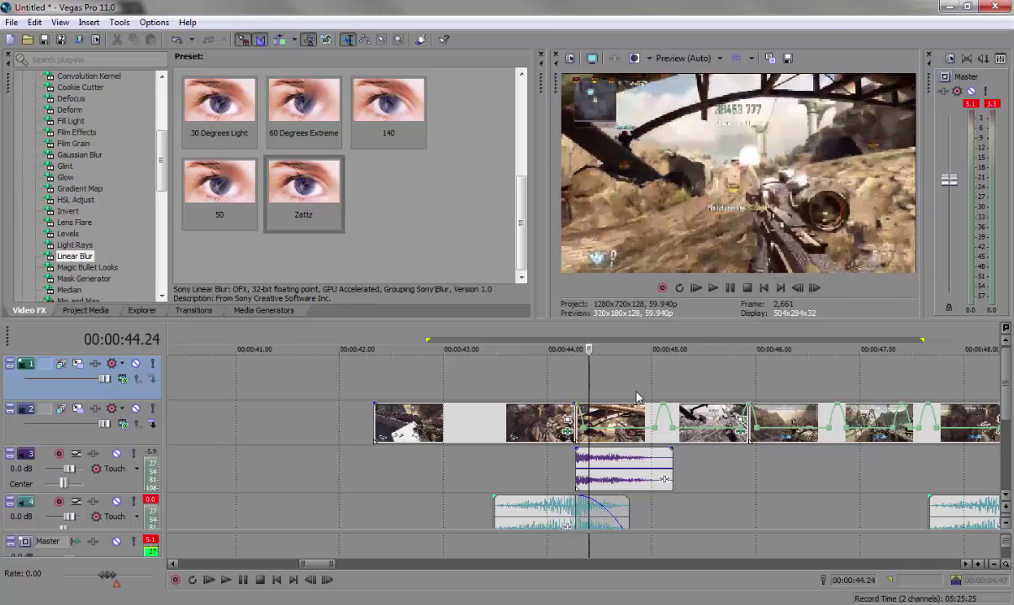
- Apply the Zattz Linear Blur preset to the last clip, starting at 00:00:48.26, and enable keyframing for its Amount
left_click(735, 406)
scroll(744, 400, "down", 3)
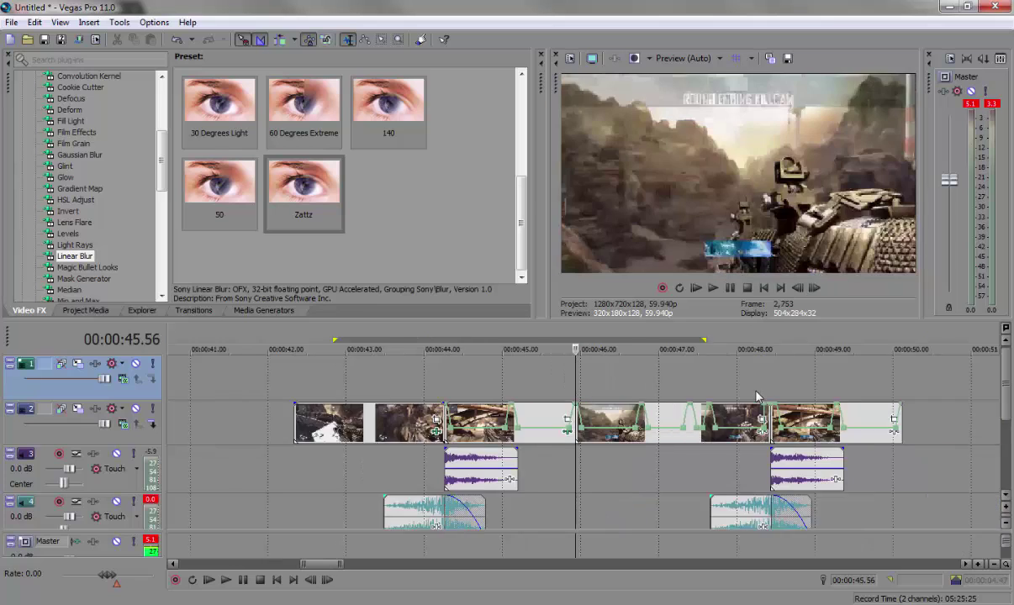
left_click(702, 390)
scroll(702, 389, "up", 4)
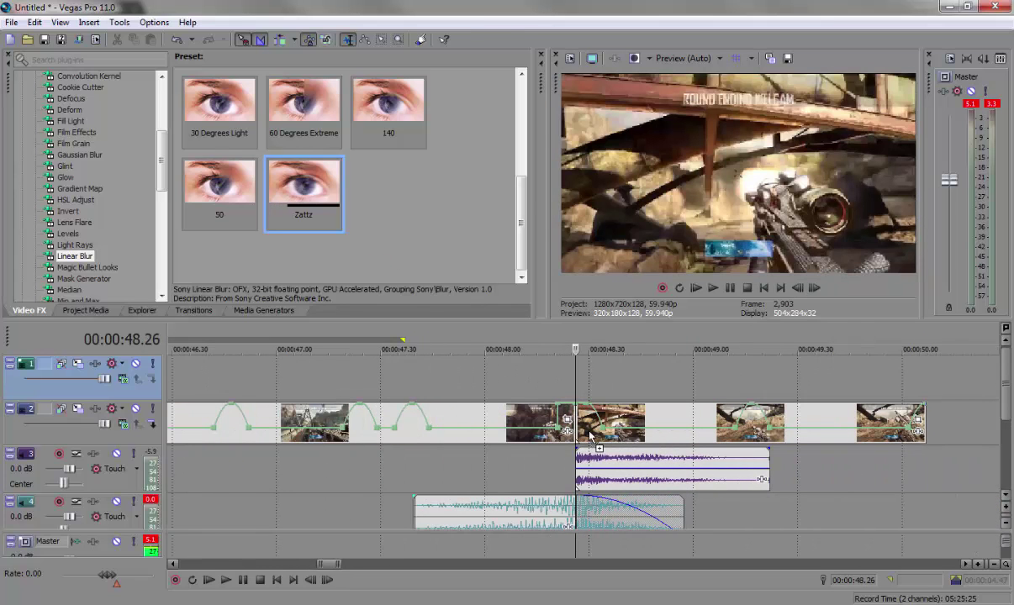
left_click_drag(592, 436, 591, 436)
left_click(275, 139)
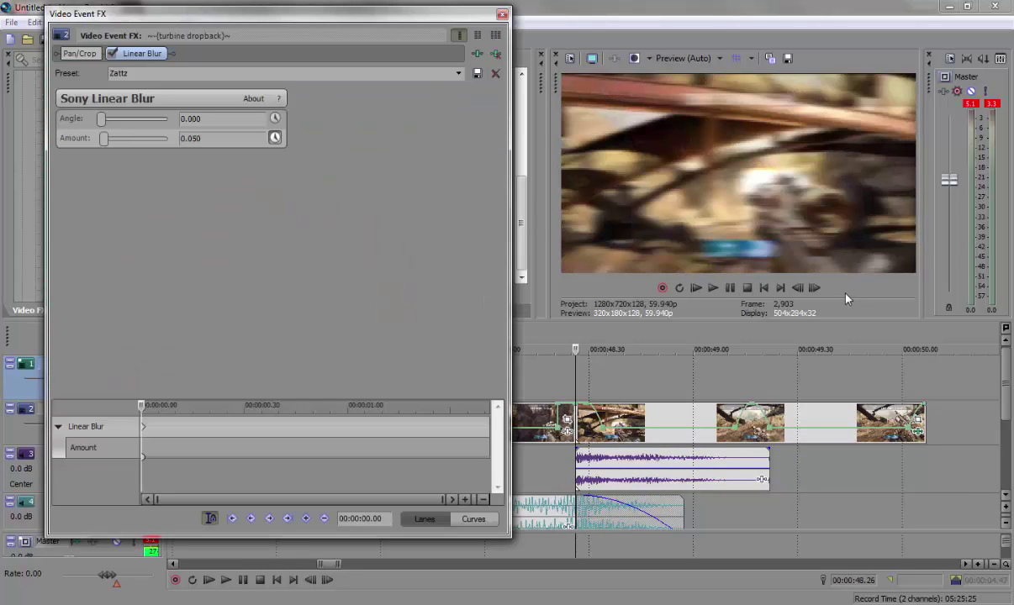
- Keyframe the last clip's Linear Blur Amount to 0 five frames after its start and close the effect settings
left_click(816, 288)
left_click(815, 289)
left_click(815, 289)
left_click(816, 289)
left_click(816, 288)
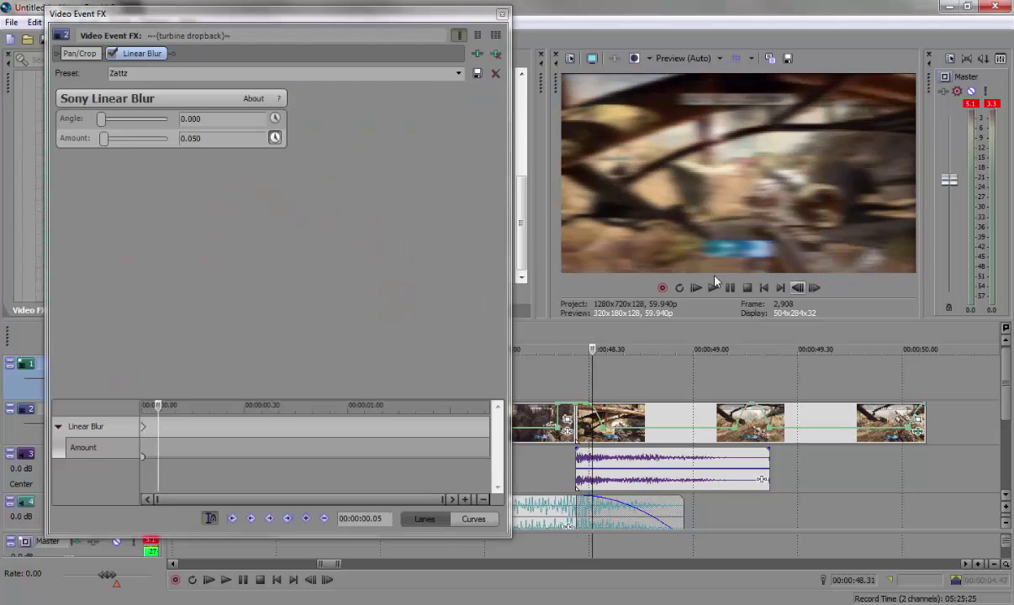
double_click(219, 143)
type("0")
key("Return")
left_click(502, 14)
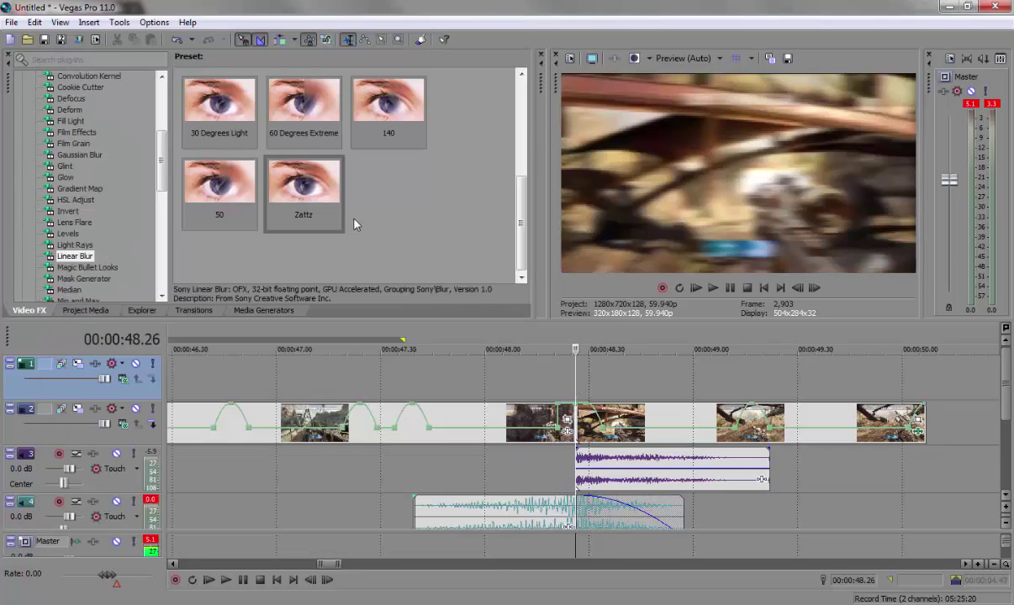
- Apply the Zattz Linear Blur to the clip before the last one, animate its Amount and move the keyframe to 00:00:02.30
left_click_drag(530, 444, 504, 423)
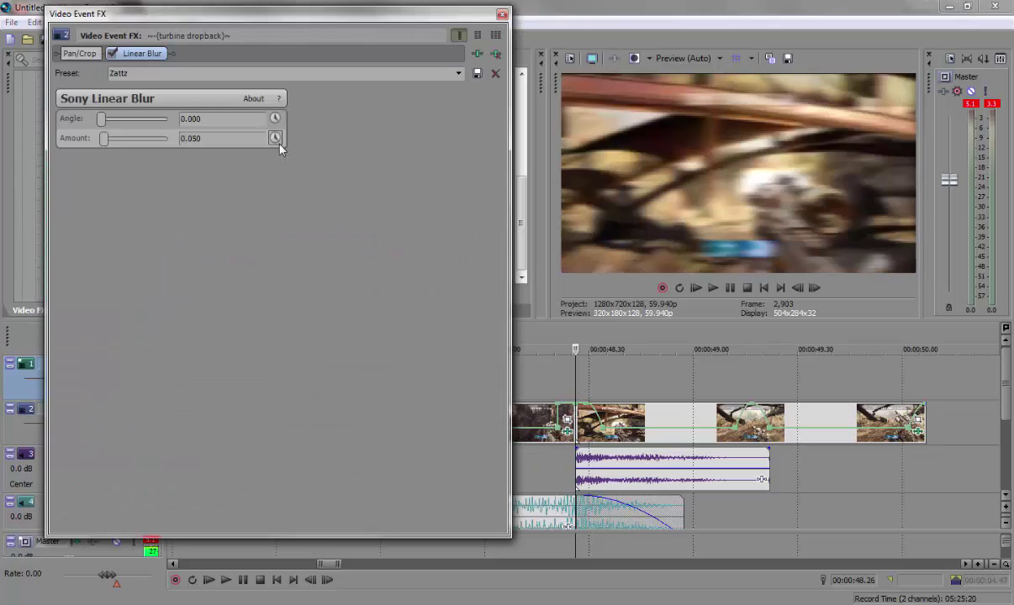
left_click(277, 139)
left_click_drag(143, 432, 557, 460)
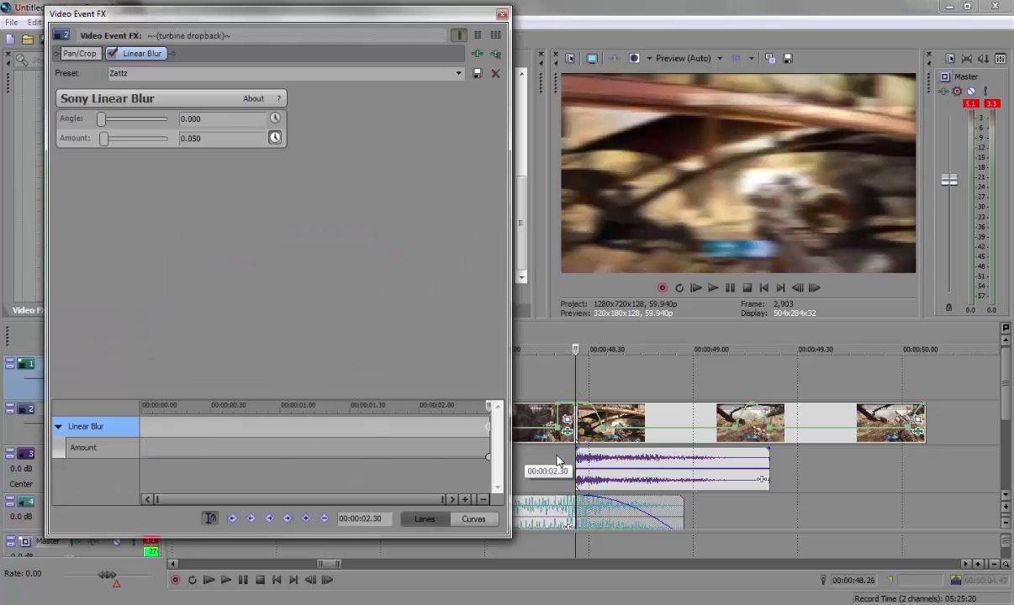
- Keyframe that clip's Linear Blur Amount to 0 at 00:00:02.27, three frames before its end, and close the effect settings
left_click(797, 288)
left_click(797, 288)
left_click(797, 288)
left_click(797, 288)
left_click(797, 287)
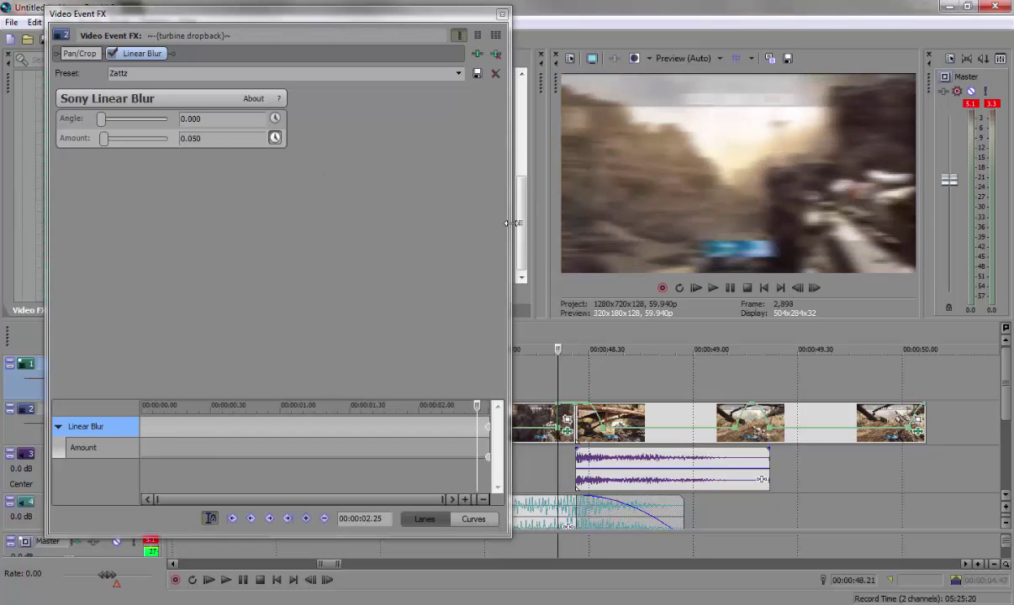
left_click(814, 288)
left_click(814, 288)
left_click(814, 289)
left_click(814, 288)
left_click(814, 288)
left_click(798, 288)
left_click(798, 288)
left_click(798, 289)
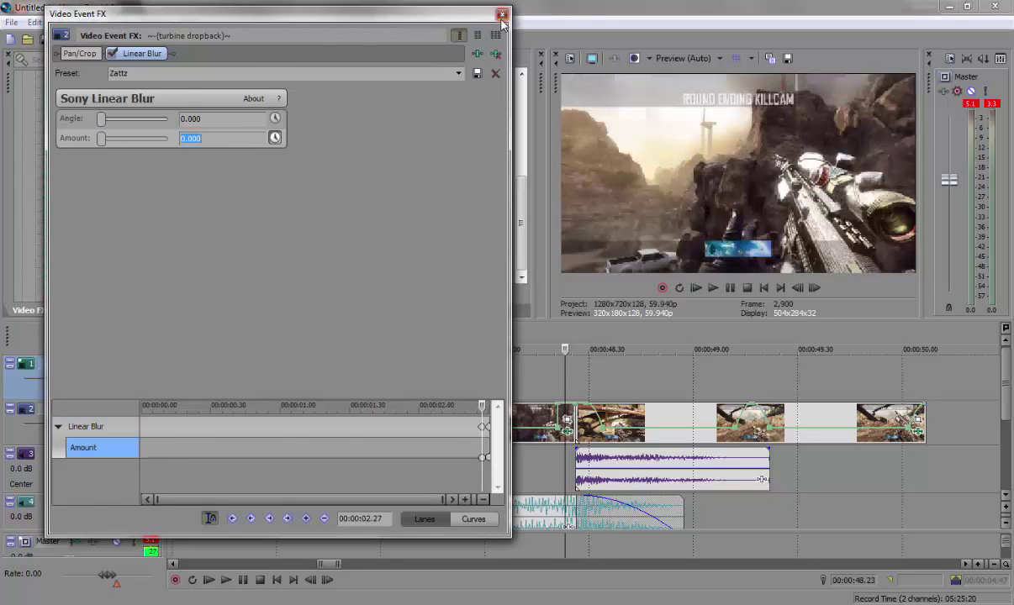
left_click(502, 13)
- Mark the range from 00:00:47.24 to 00:00:49.35 and play it repeatedly to check the blur at the last cut
left_click_drag(360, 375, 813, 394)
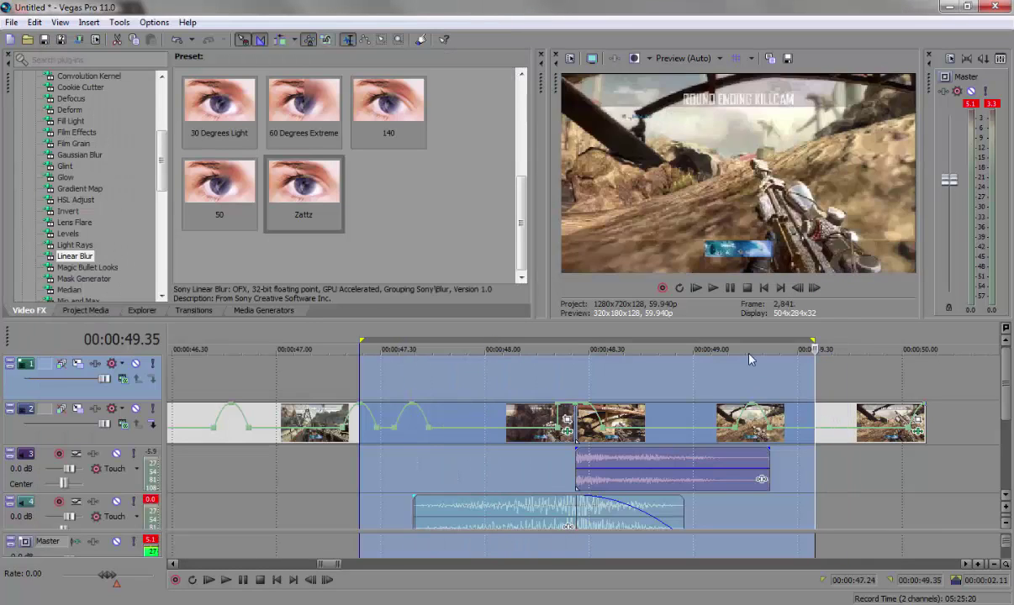
left_click(721, 290)
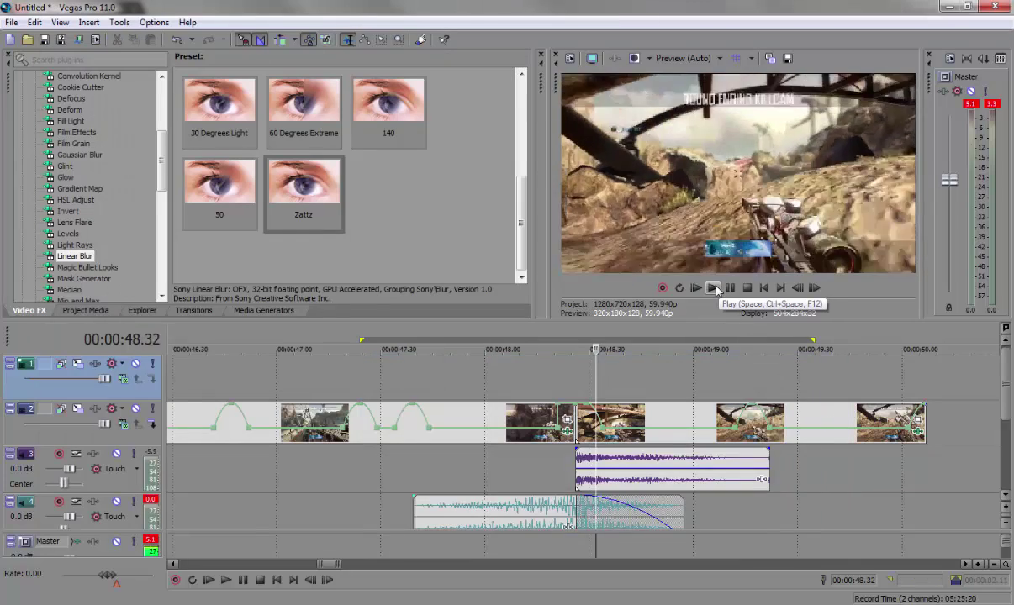
left_click(714, 289)
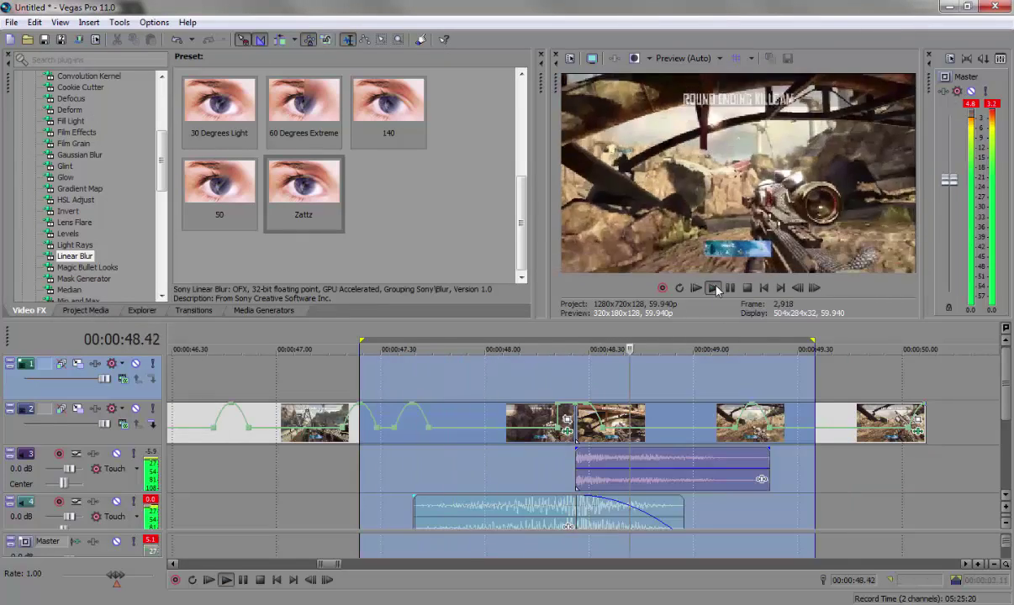
left_click(715, 288)
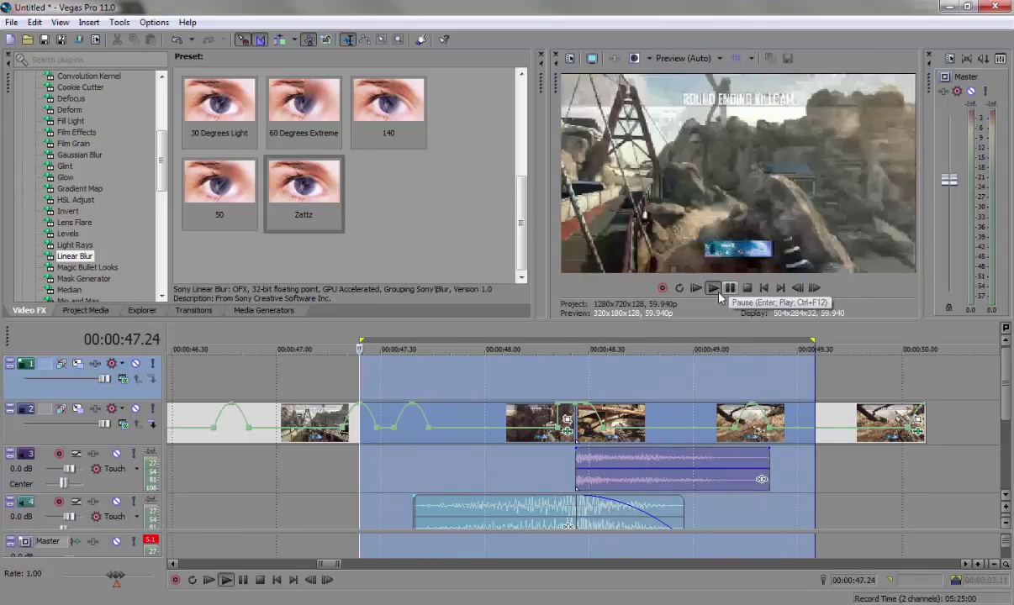
left_click(715, 288)
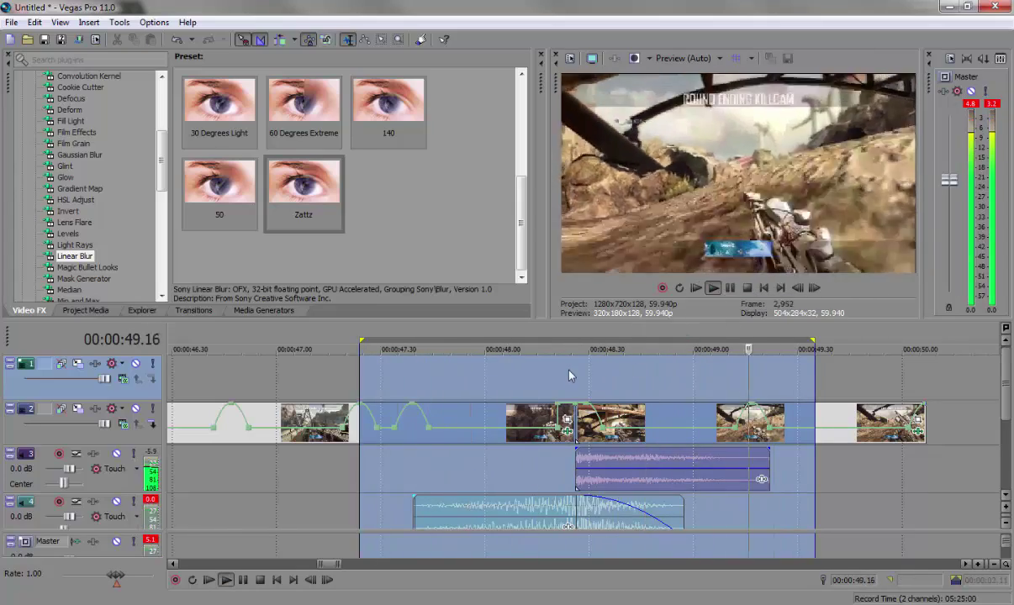
scroll(535, 349, "down", 2)
left_click(729, 289)
- Scrub through the whole clip sequence to review the edit, ending at the start of the first clip
scroll(624, 390, "down", 2)
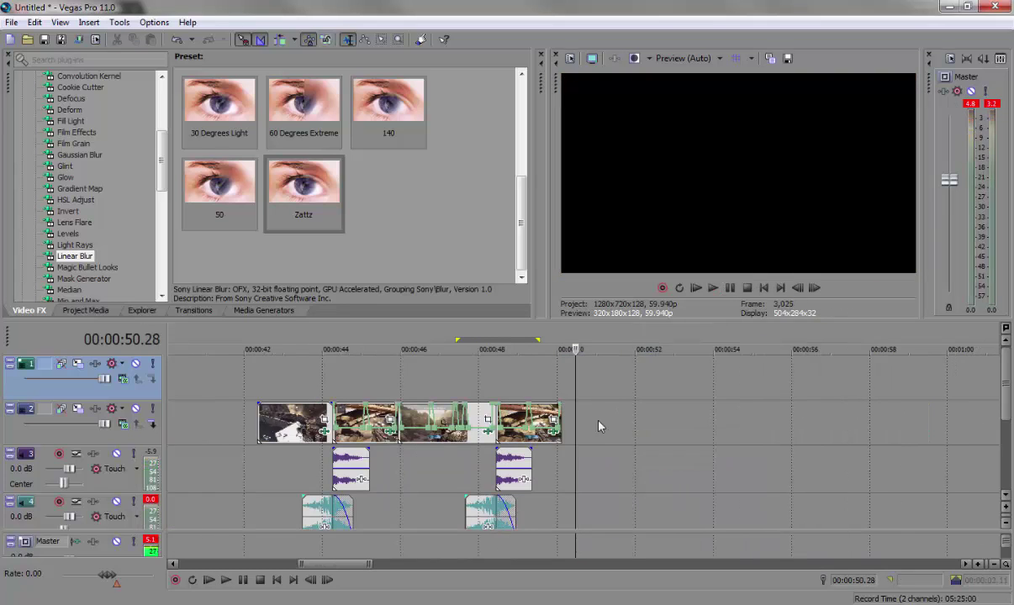
left_click(563, 457)
left_click(332, 385)
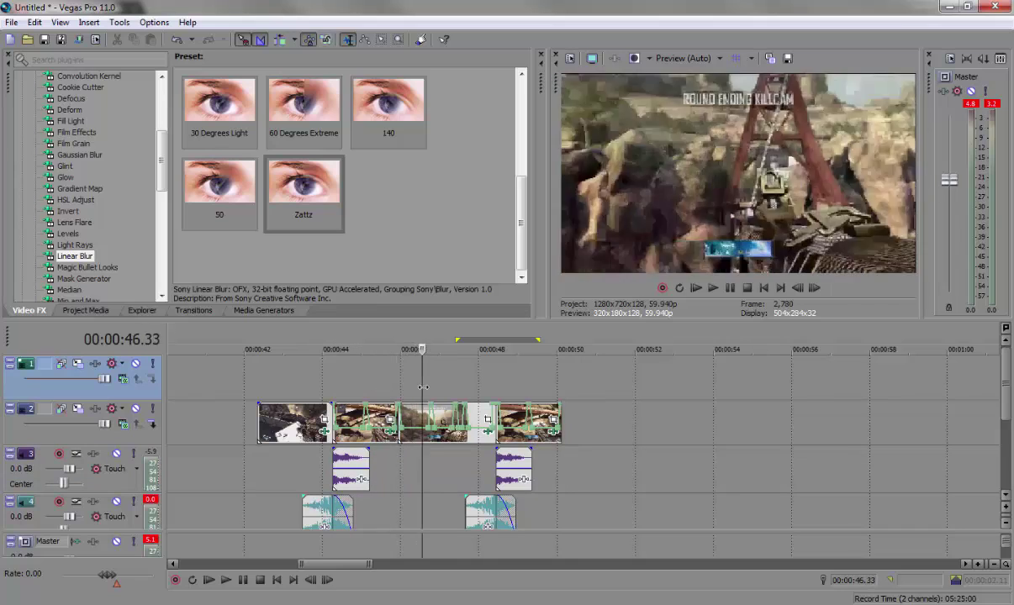
mouse_move(424, 388)
left_mouse_down()
mouse_move(539, 386)
mouse_move(435, 373)
left_mouse_up()
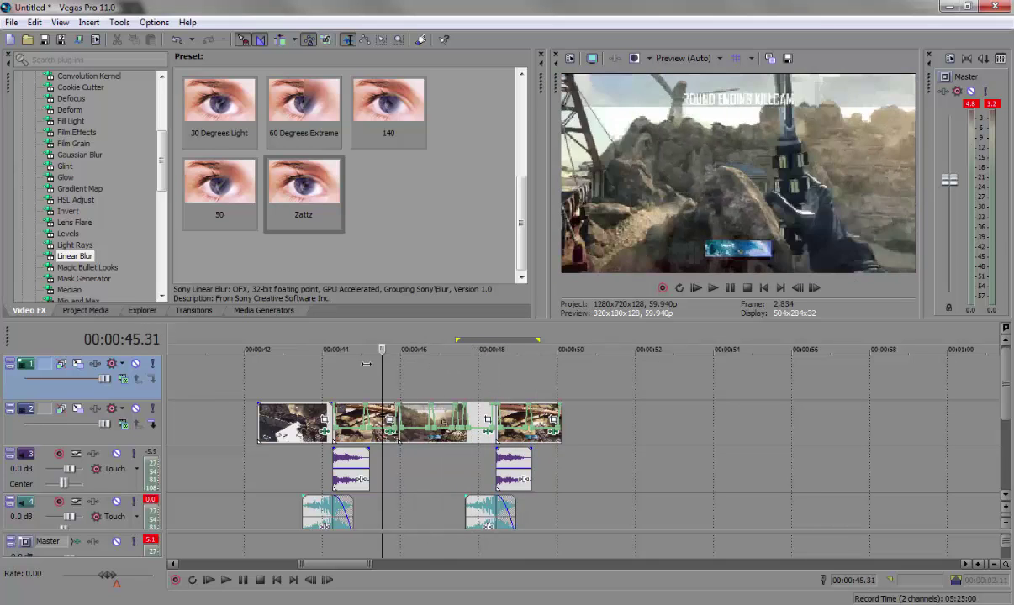
left_click_drag(366, 363, 377, 357)
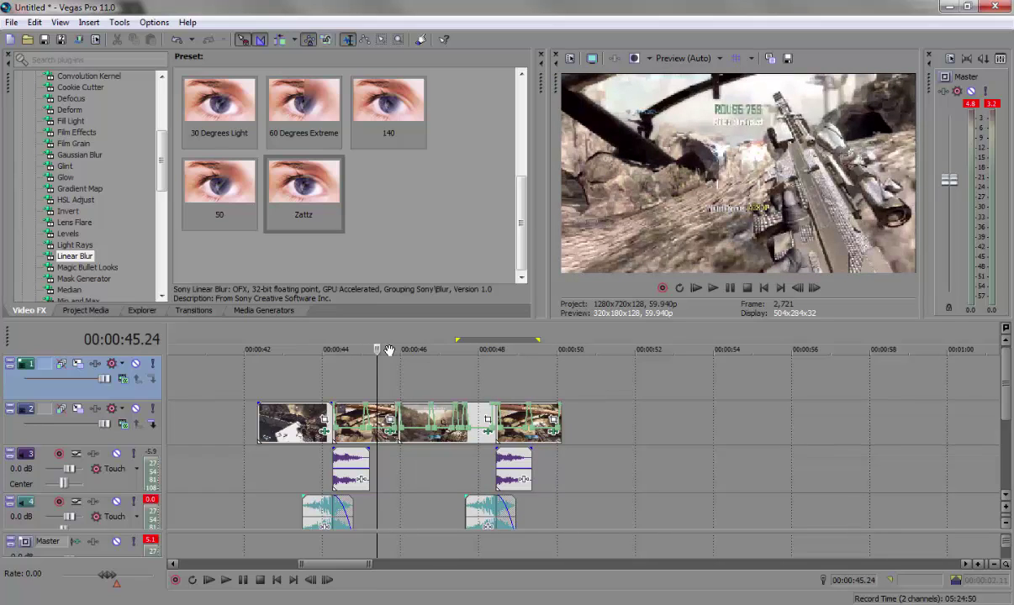
left_click(328, 389)
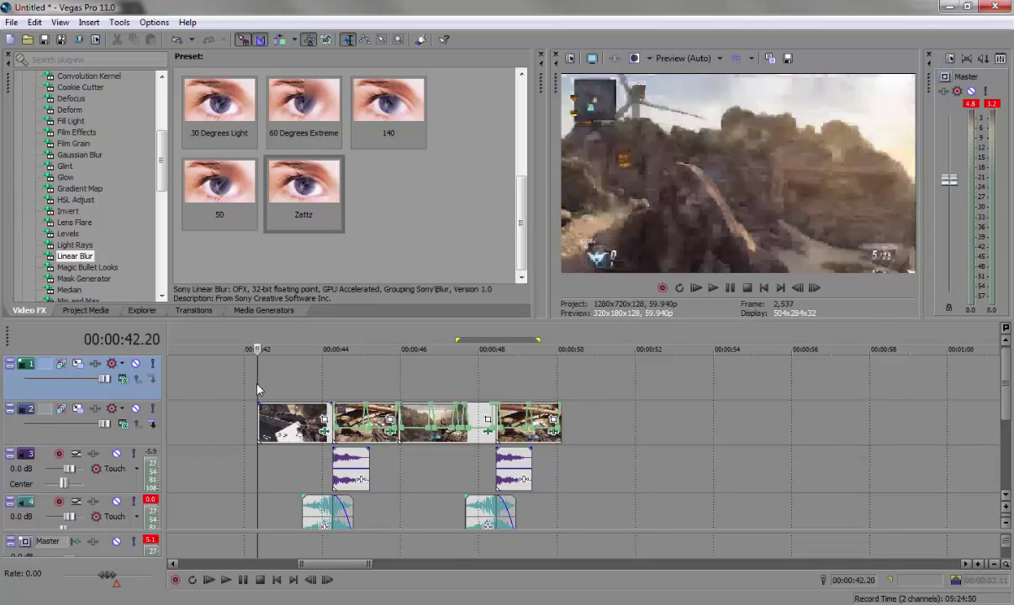
left_click(242, 362)
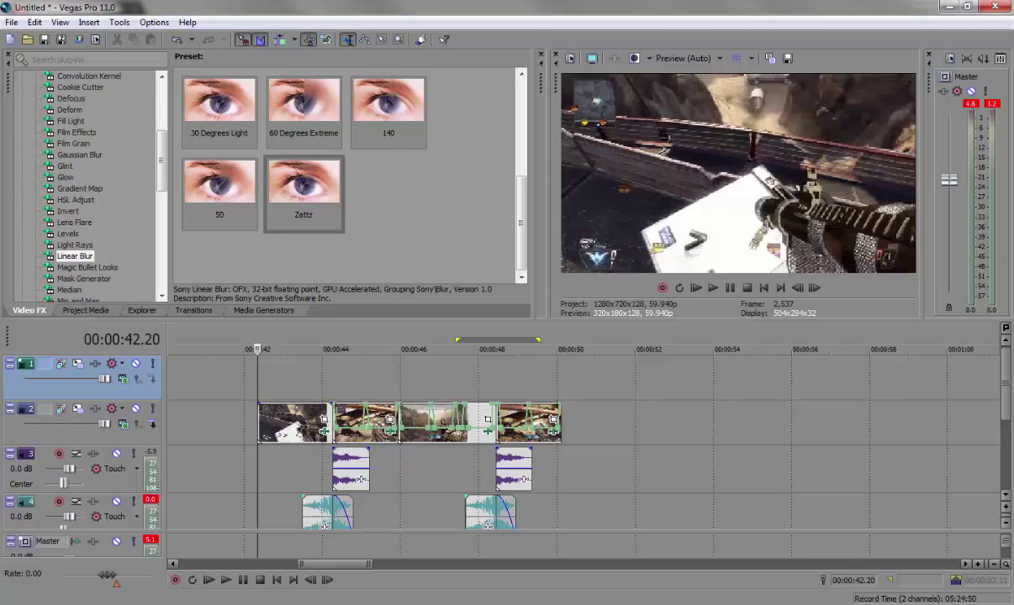